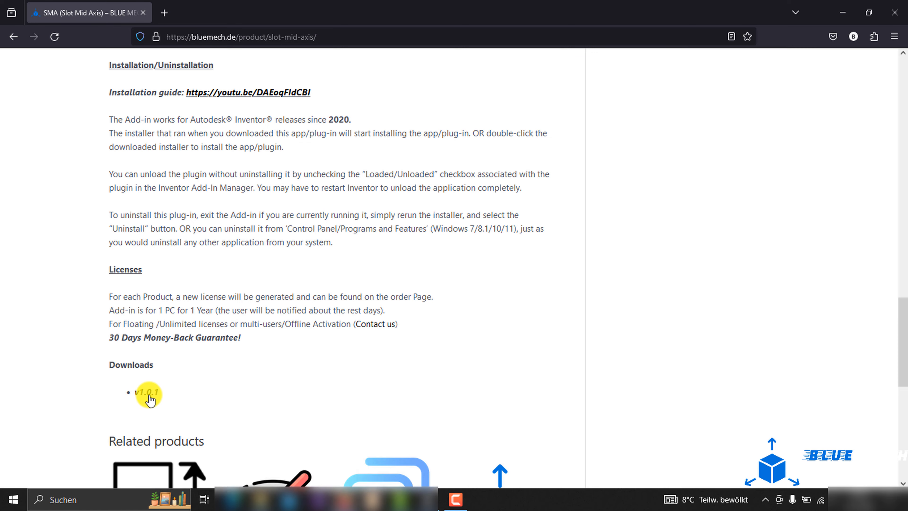
Step: Download the v1.0.1 installer archive 20231209_BM_SMA_V1.0.1.zip from the product page and close the browser
{"action": "left_click", "coordinate": [149, 394]}
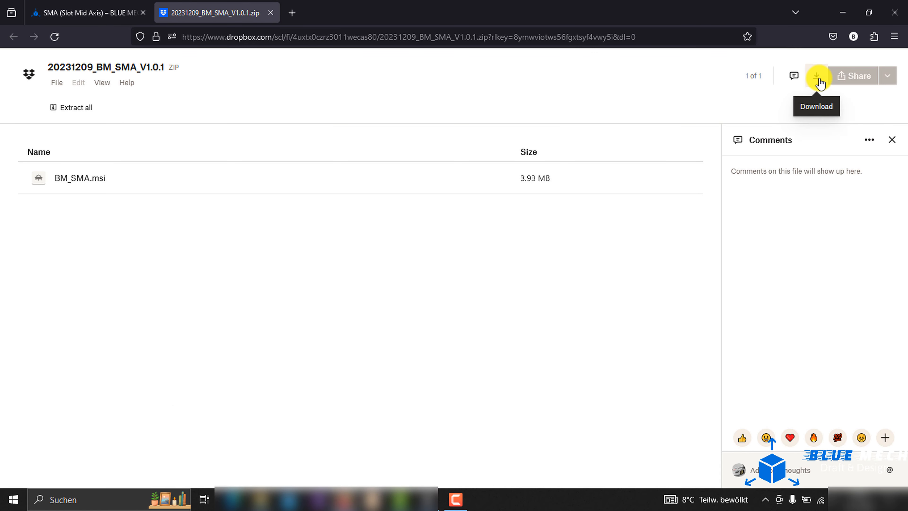
{"action": "left_click", "coordinate": [819, 79]}
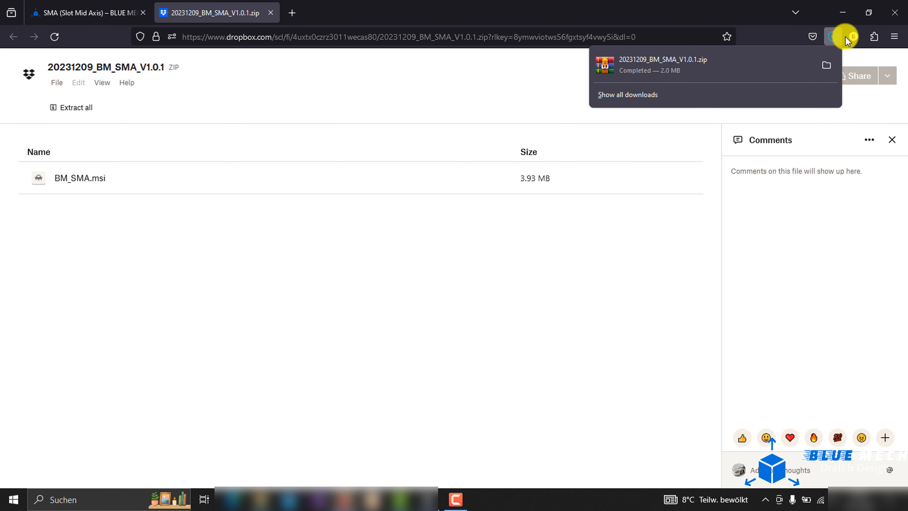
{"action": "left_click", "coordinate": [897, 13]}
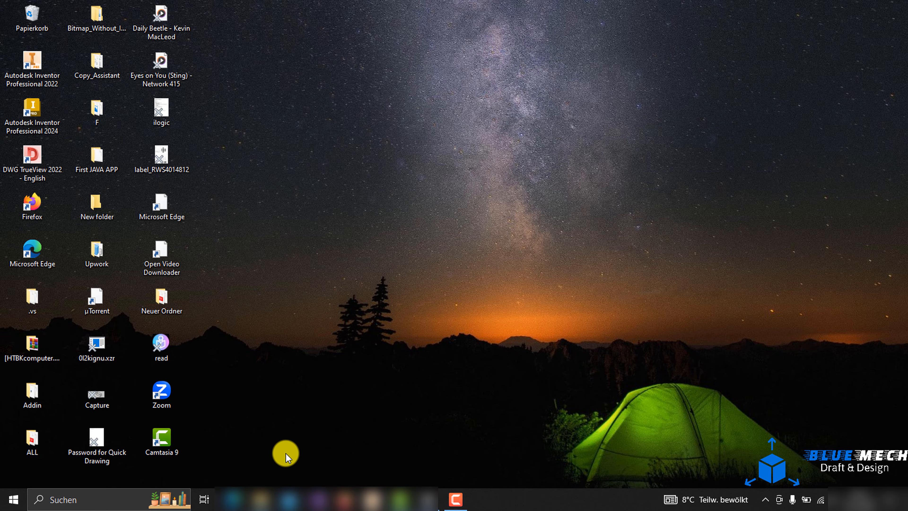
Step: Extract the 20231209_BM_SMA_V1.0.1 archive in the Downloads folder and open the extracted folder
{"action": "mouse_move", "coordinate": [255, 499]}
{"action": "left_click", "coordinate": [289, 445]}
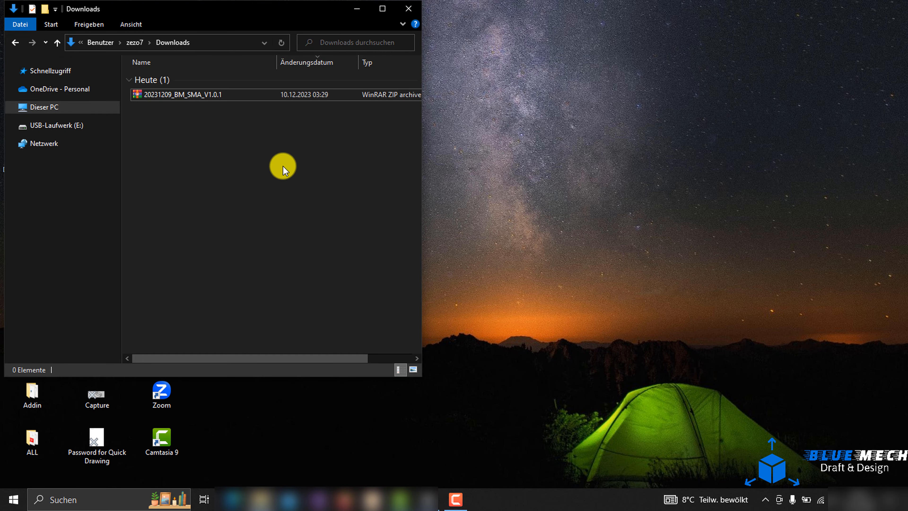
{"action": "left_click", "coordinate": [204, 97]}
{"action": "right_click", "coordinate": [205, 97]}
{"action": "left_click", "coordinate": [246, 166]}
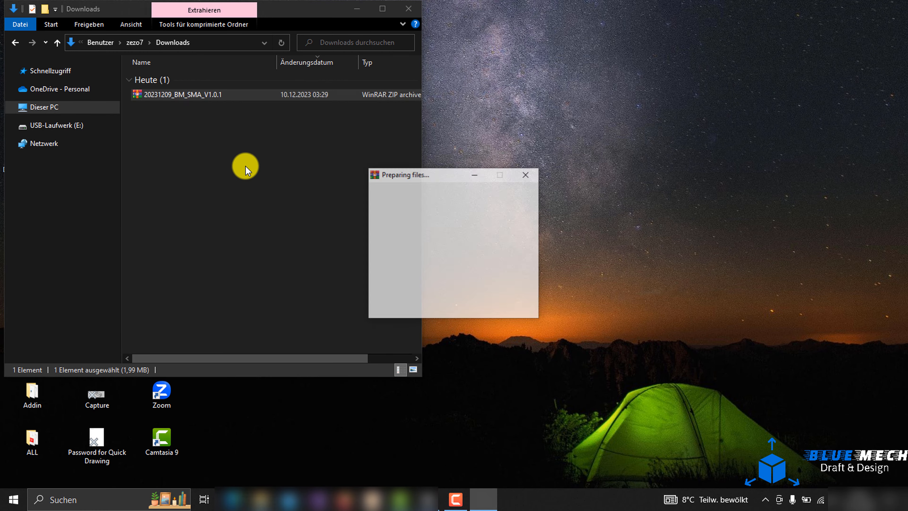
{"action": "double_click", "coordinate": [201, 104]}
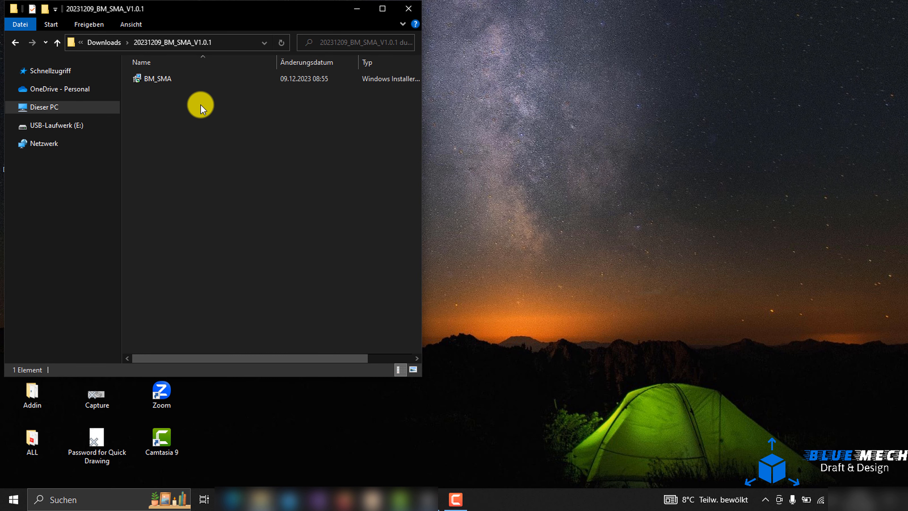
Step: Run the BM_SMA installer and complete its setup wizard, closing the file window
{"action": "double_click", "coordinate": [165, 80]}
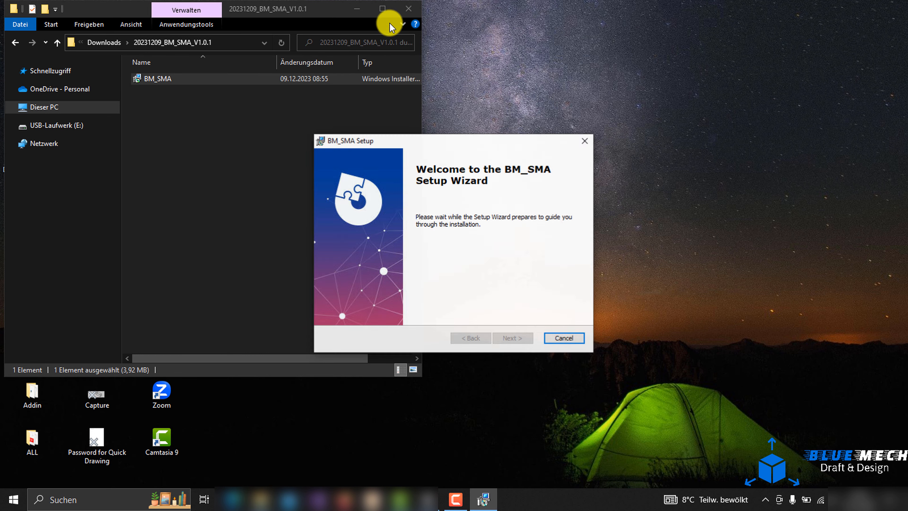
{"action": "left_click", "coordinate": [407, 10]}
{"action": "left_click", "coordinate": [509, 339]}
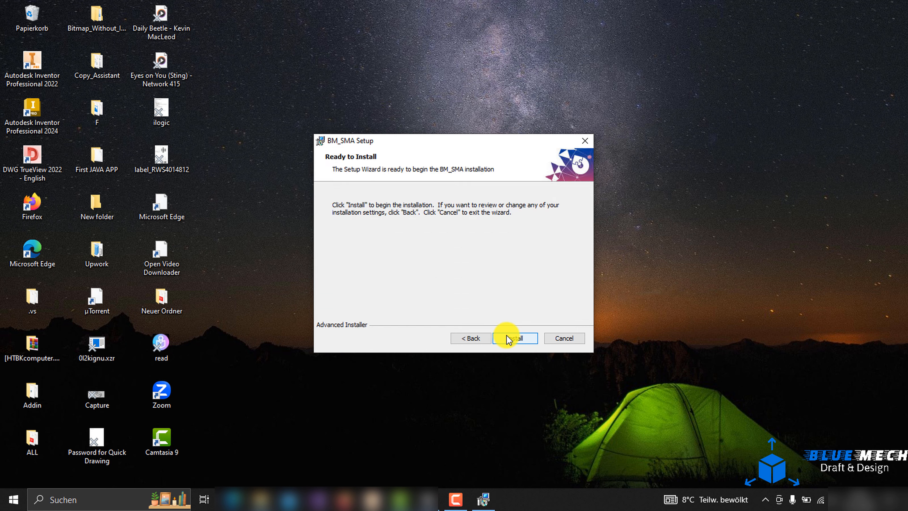
{"action": "left_click", "coordinate": [509, 338]}
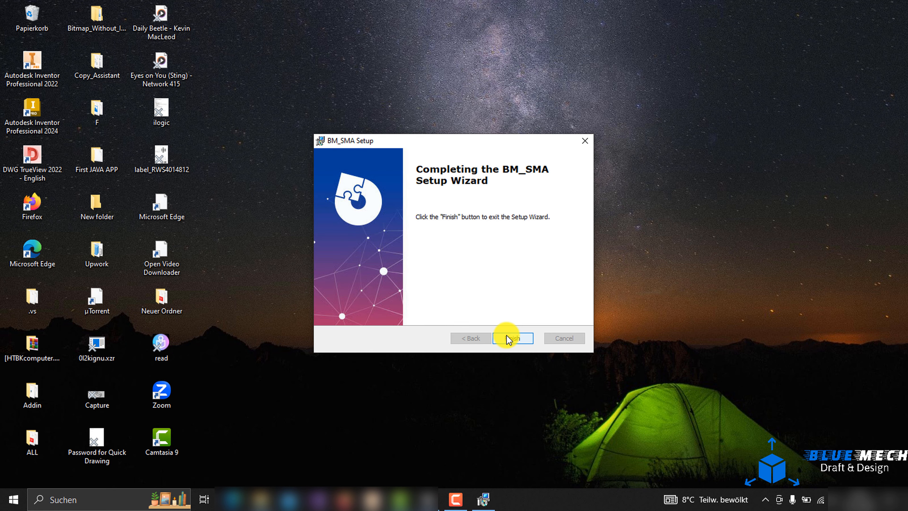
{"action": "left_click", "coordinate": [509, 339]}
Step: Start Autodesk Inventor Professional 2024 and unblock the BM_SMA add-in in the Add-In Manager
{"action": "double_click", "coordinate": [45, 118]}
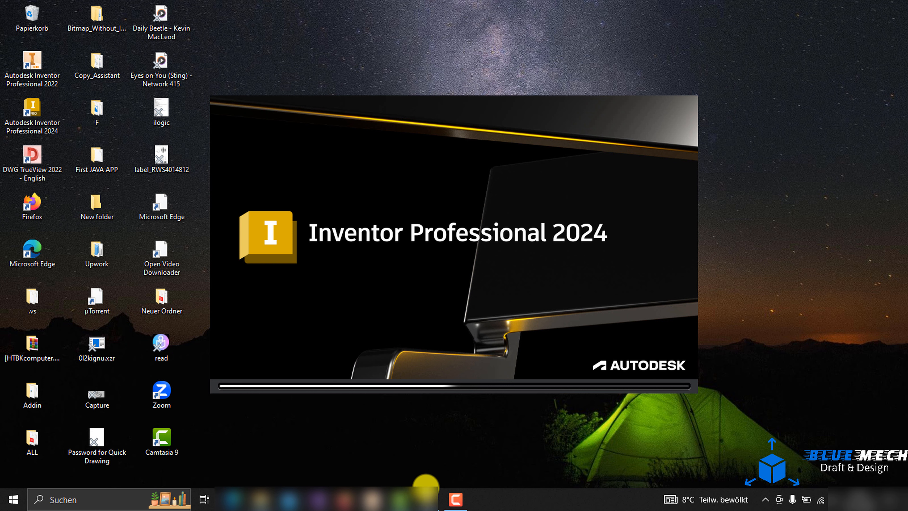
{"action": "left_click", "coordinate": [425, 499]}
{"action": "left_click", "coordinate": [335, 294]}
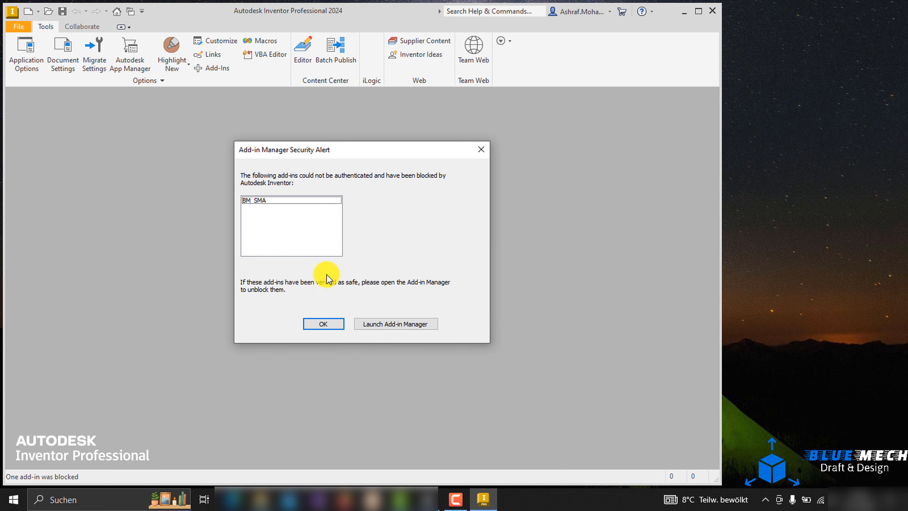
{"action": "left_click", "coordinate": [380, 325]}
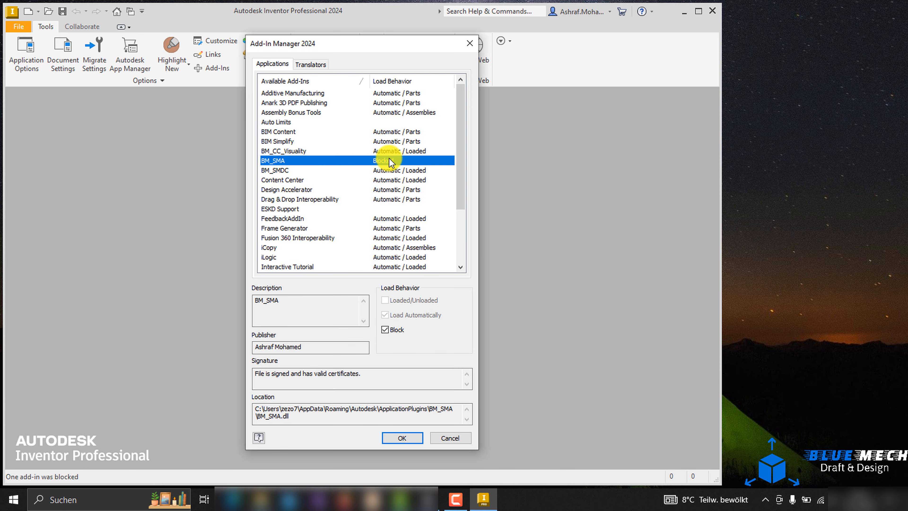
{"action": "left_click", "coordinate": [392, 329]}
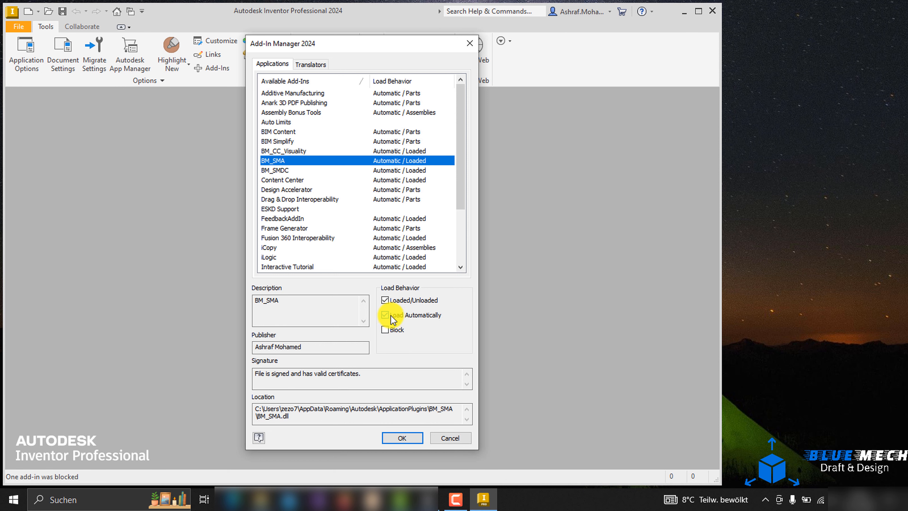
{"action": "left_click", "coordinate": [398, 437]}
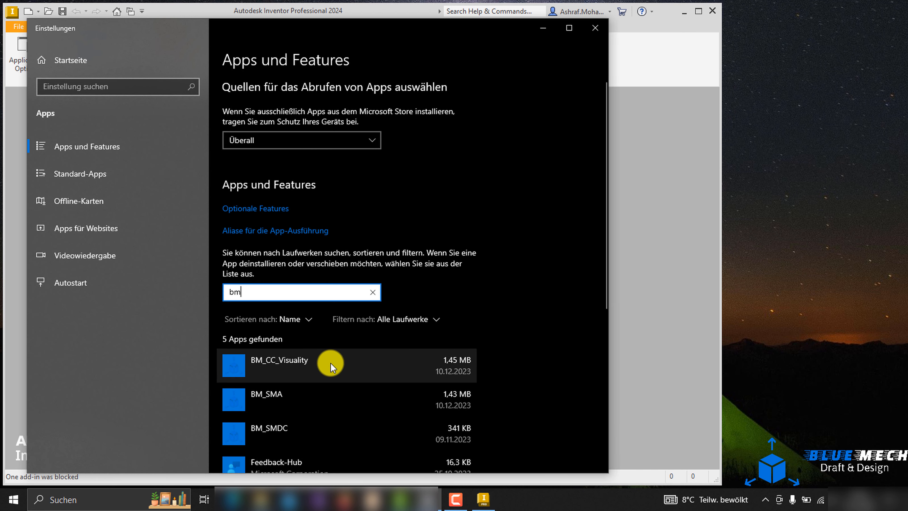
Step: Check the uninstall option for BM_SMA in the Windows installed apps list, leaving the add-in installed, and close the settings
{"action": "scroll", "coordinate": [322, 354], "scroll_direction": "down", "scroll_amount": 2}
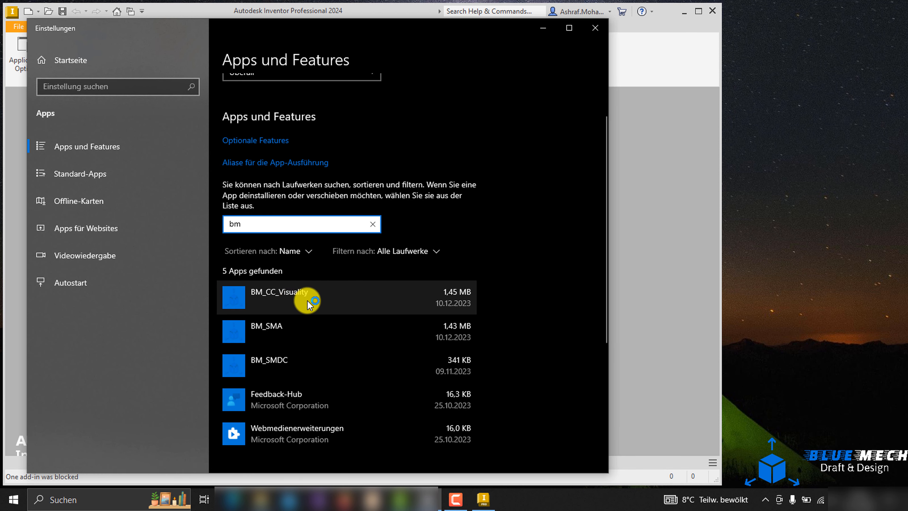
{"action": "left_click", "coordinate": [269, 329]}
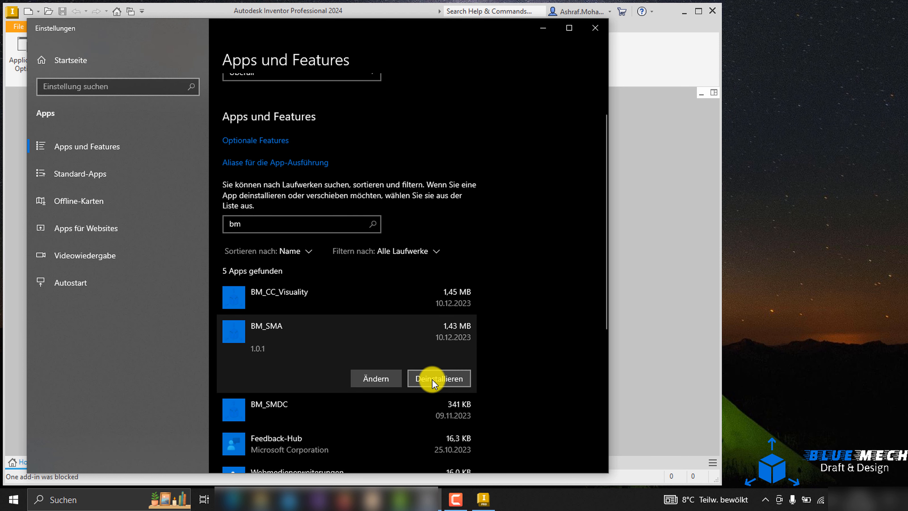
{"action": "left_click", "coordinate": [432, 379]}
{"action": "left_click", "coordinate": [505, 390]}
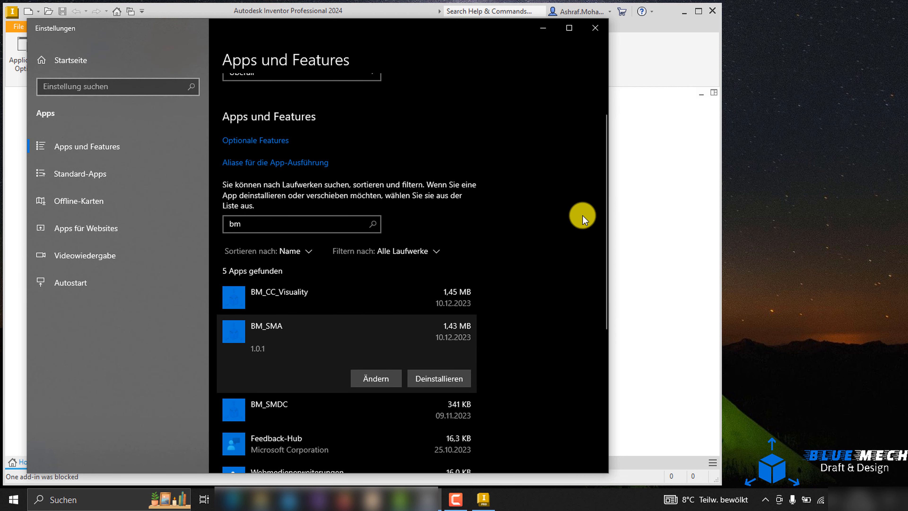
{"action": "left_click", "coordinate": [595, 27]}
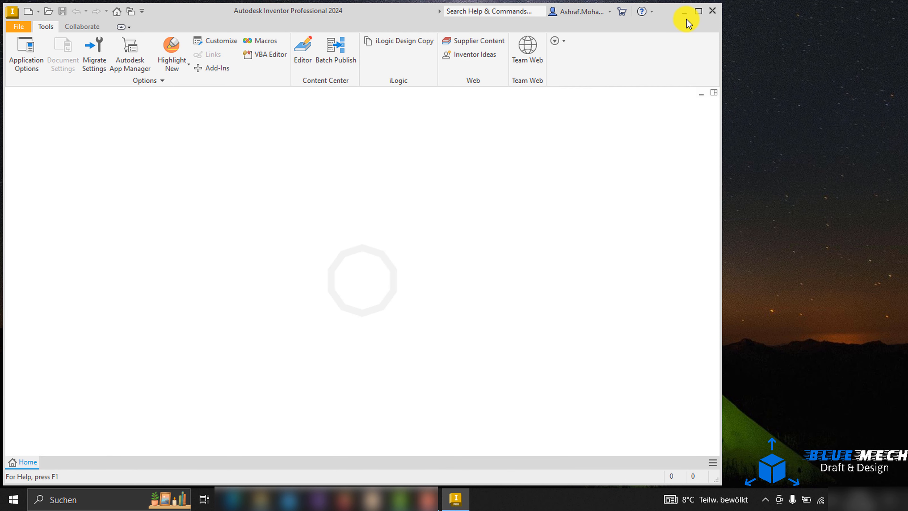
Step: Maximize Inventor and open the assembly Assembly3.iam from its folder
{"action": "left_click", "coordinate": [698, 11]}
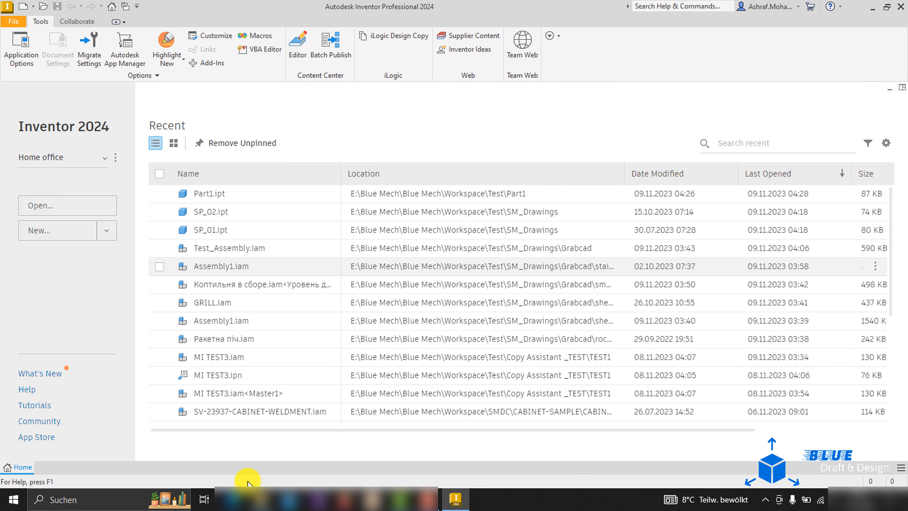
{"action": "left_click", "coordinate": [249, 491]}
{"action": "double_click", "coordinate": [185, 155]}
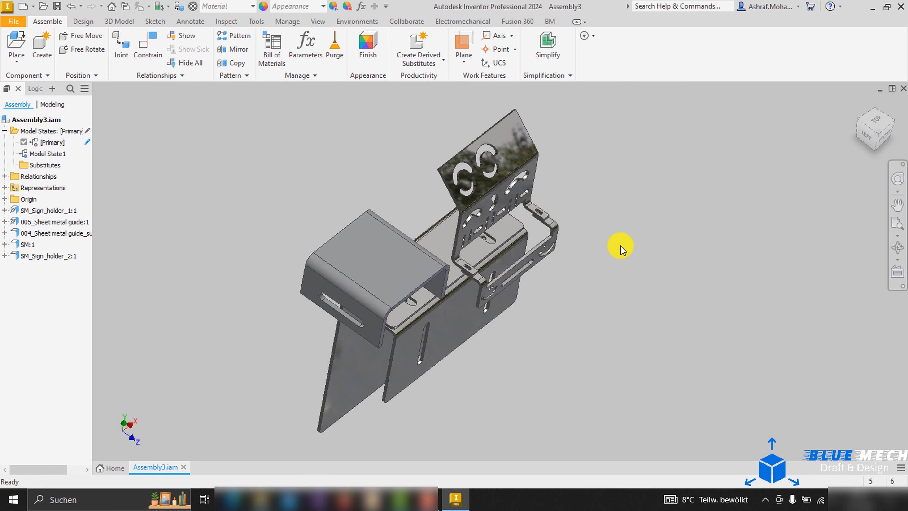
Step: Hide the 005 and 004 sheet metal guide components and the SM part in the assembly
{"action": "middle_click_drag", "start_coordinate": [627, 249], "coordinate": [239, 247], "text": "shift"}
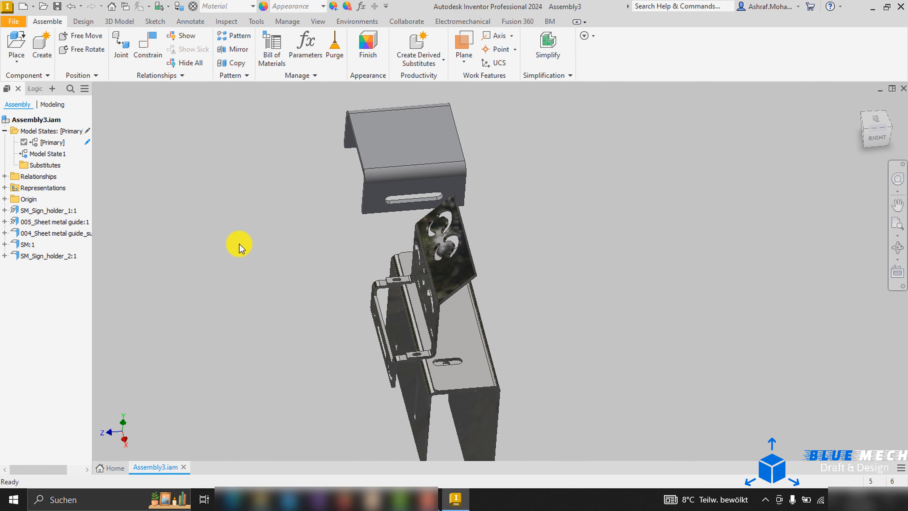
{"action": "left_click", "coordinate": [61, 210]}
{"action": "left_click", "coordinate": [59, 222], "text": "ctrl"}
{"action": "left_click", "coordinate": [62, 235], "text": "ctrl"}
{"action": "right_click", "coordinate": [60, 232]}
{"action": "left_click", "coordinate": [57, 211], "text": "ctrl"}
{"action": "right_click", "coordinate": [43, 232]}
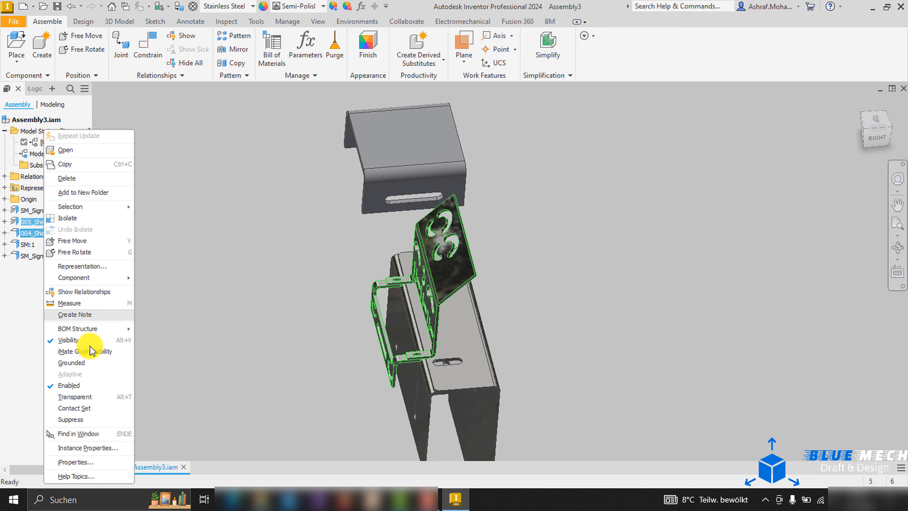
{"action": "left_click", "coordinate": [79, 340]}
{"action": "right_click", "coordinate": [374, 179]}
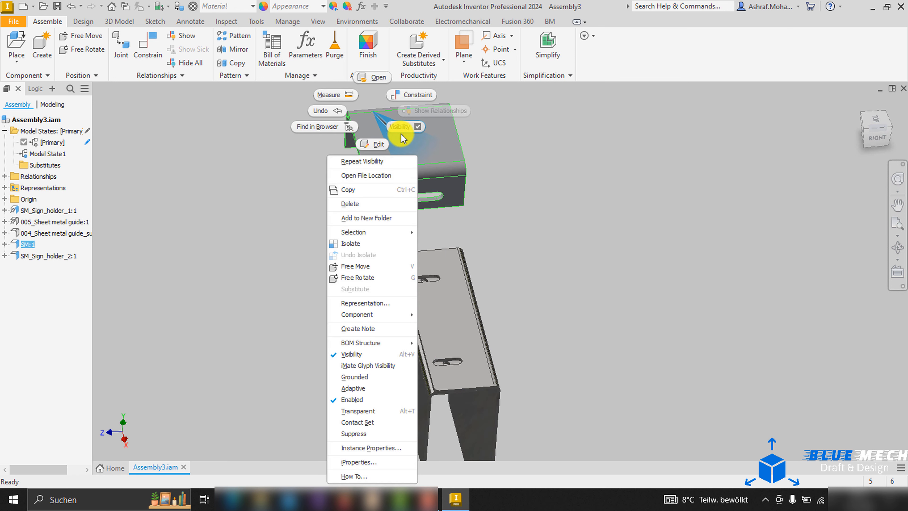
{"action": "left_click", "coordinate": [401, 137]}
Step: Examine the sign holders from several directions, ending close up on the two slots in the top flange
{"action": "middle_click_drag", "start_coordinate": [571, 236], "coordinate": [564, 232]}
{"action": "middle_click_drag", "start_coordinate": [575, 267], "coordinate": [540, 222], "text": "shift"}
{"action": "scroll", "coordinate": [513, 272], "scroll_direction": "down", "scroll_amount": 3}
{"action": "left_click", "coordinate": [866, 140]}
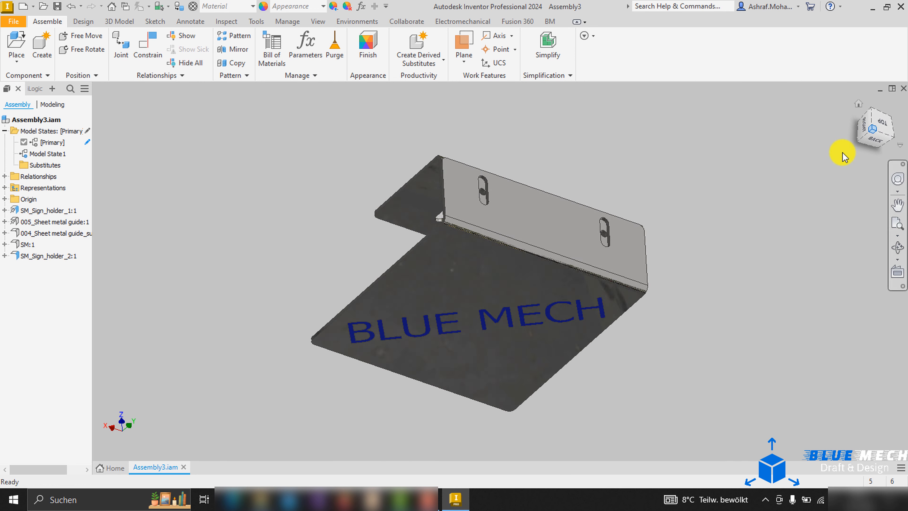
{"action": "left_click", "coordinate": [870, 129]}
{"action": "left_click", "coordinate": [891, 105]}
{"action": "left_click", "coordinate": [887, 119]}
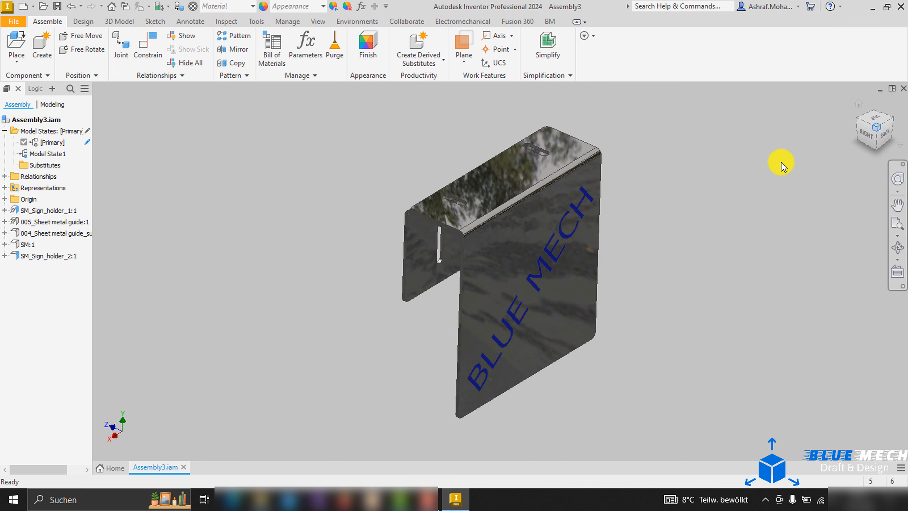
{"action": "scroll", "coordinate": [674, 188], "scroll_direction": "down", "scroll_amount": 3}
{"action": "middle_click_drag", "start_coordinate": [675, 189], "coordinate": [762, 322]}
{"action": "scroll", "coordinate": [694, 293], "scroll_direction": "down", "scroll_amount": 3}
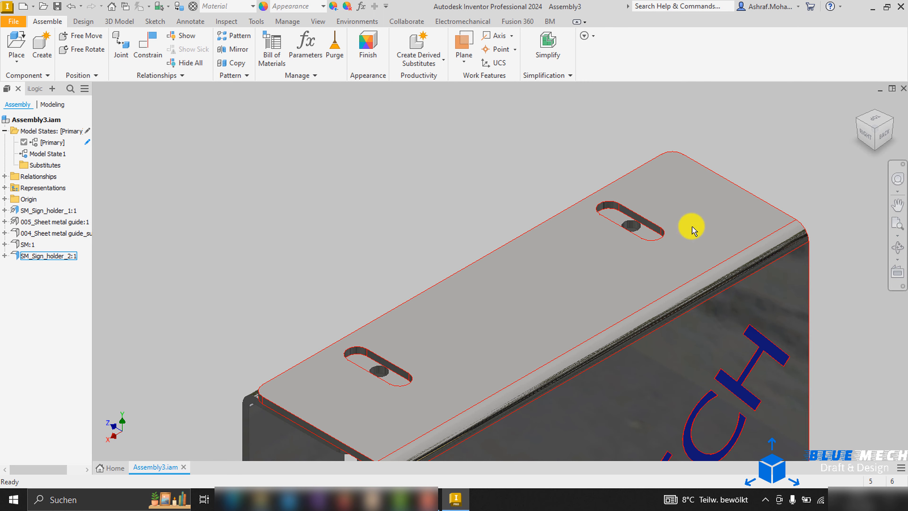
Step: Hide the SMDC and CC Visuality command groups in the BM add-in area, keeping only Slot Mid Axis
{"action": "left_click", "coordinate": [550, 21]}
{"action": "right_click", "coordinate": [243, 43]}
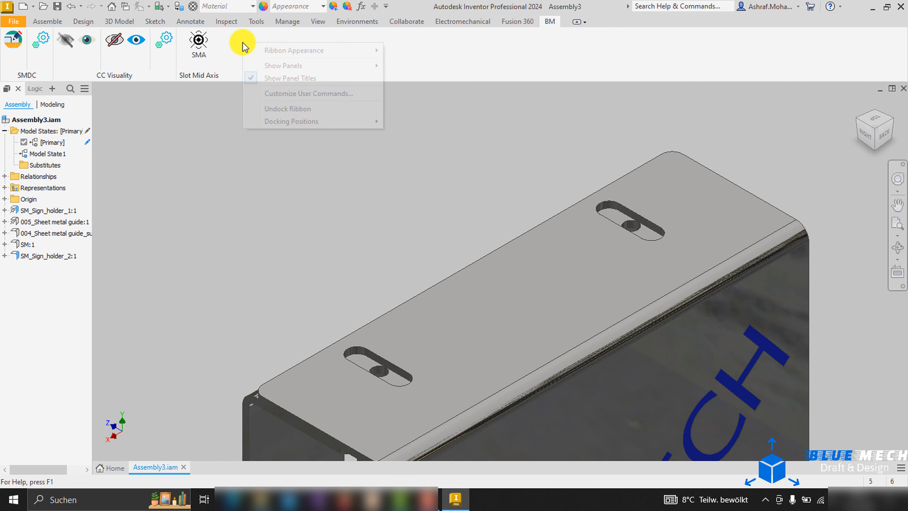
{"action": "mouse_move", "coordinate": [270, 65]}
{"action": "left_click", "coordinate": [425, 77]}
{"action": "right_click", "coordinate": [264, 43]}
{"action": "mouse_move", "coordinate": [324, 65]}
{"action": "left_click", "coordinate": [432, 65]}
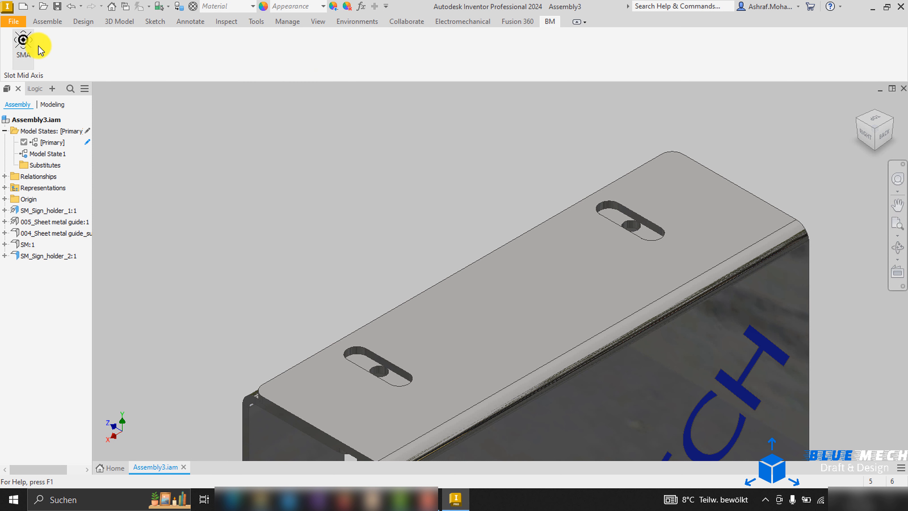
Step: Try the small display size for the SMA command and restore its large icon
{"action": "right_click", "coordinate": [21, 41]}
{"action": "mouse_move", "coordinate": [67, 96]}
{"action": "left_click", "coordinate": [188, 90]}
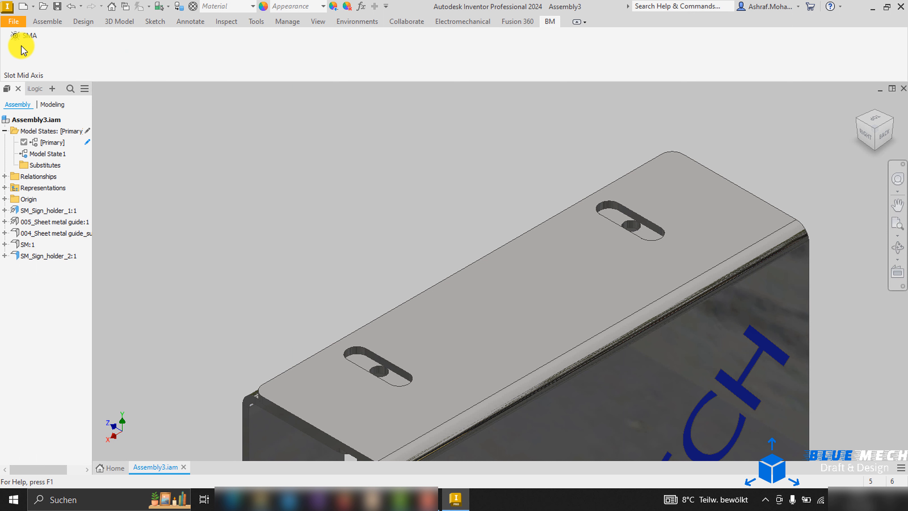
{"action": "right_click", "coordinate": [20, 36]}
{"action": "left_click", "coordinate": [185, 98]}
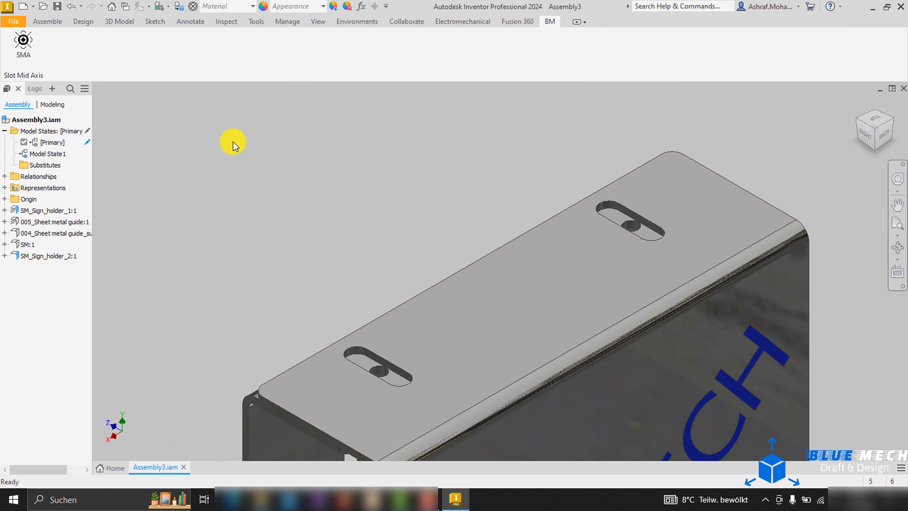
Step: Inspect how the holes sit within the two top-flange slots, from directly above and at an angle
{"action": "scroll", "coordinate": [617, 149], "scroll_direction": "up", "scroll_amount": 3}
{"action": "middle_click_drag", "start_coordinate": [617, 149], "coordinate": [489, 149]}
{"action": "scroll", "coordinate": [489, 149], "scroll_direction": "down", "scroll_amount": 1}
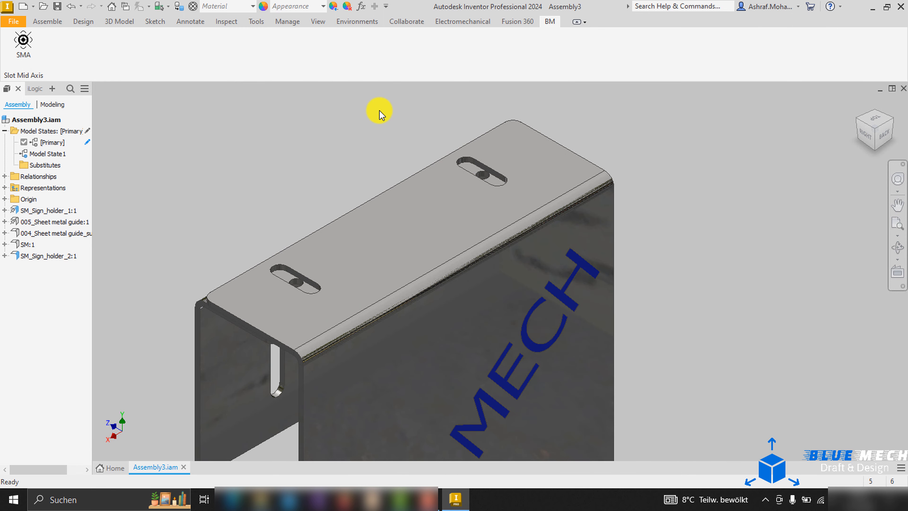
{"action": "mouse_move", "coordinate": [421, 194]}
{"action": "left_mouse_down"}
{"action": "mouse_move", "coordinate": [442, 182]}
{"action": "mouse_move", "coordinate": [426, 194]}
{"action": "left_mouse_up"}
{"action": "left_click", "coordinate": [872, 117]}
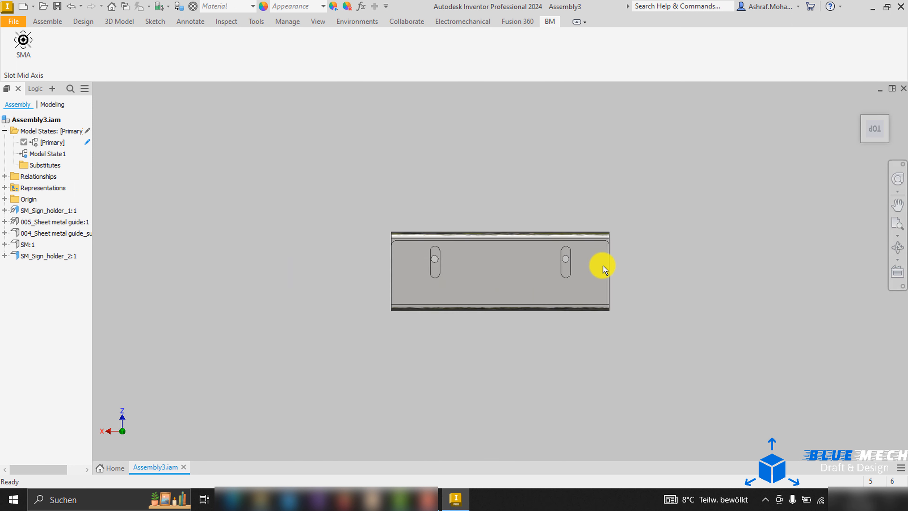
{"action": "left_click_drag", "start_coordinate": [497, 301], "coordinate": [504, 301]}
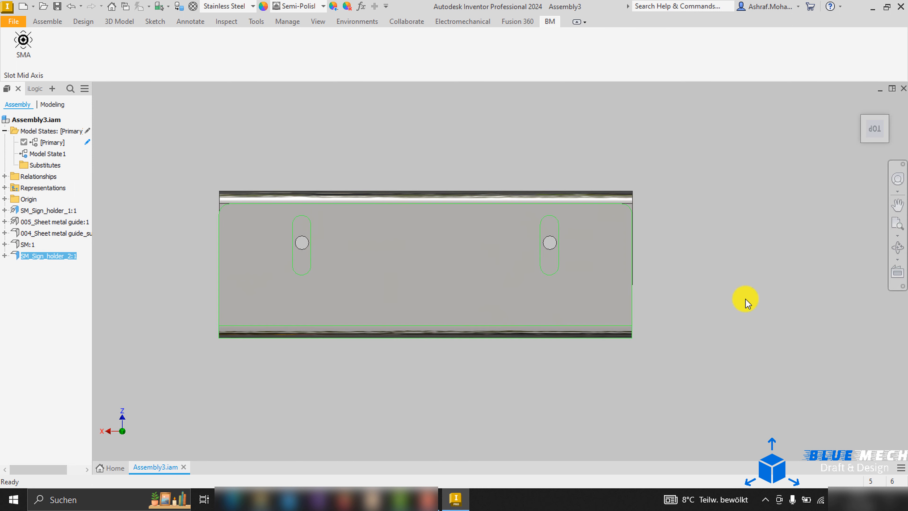
{"action": "middle_click_drag", "start_coordinate": [747, 288], "coordinate": [723, 275], "text": "shift"}
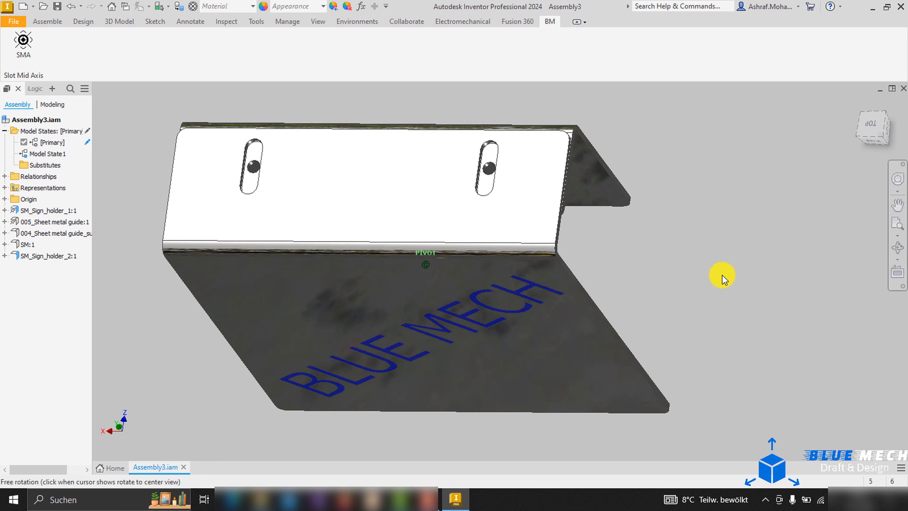
Step: Add the Measure command to the Quick Access commands
{"action": "left_click", "coordinate": [45, 23]}
{"action": "left_click", "coordinate": [388, 7]}
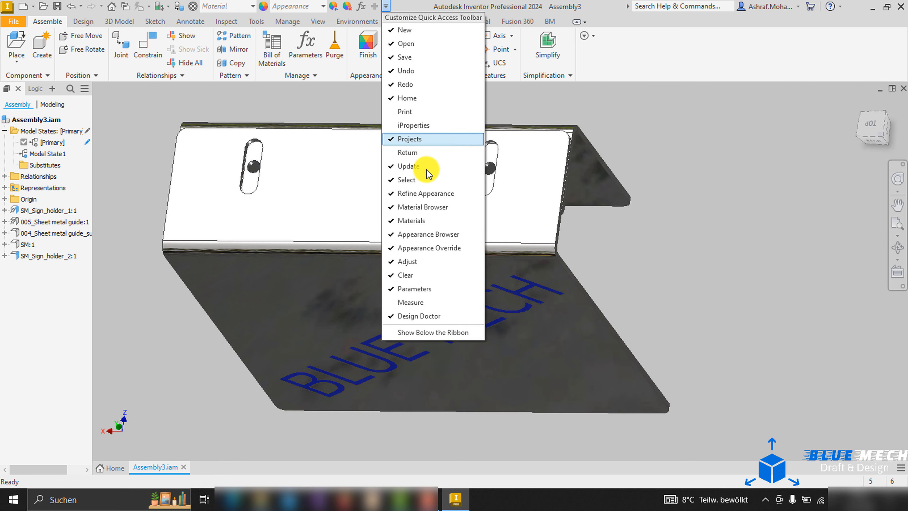
{"action": "left_click", "coordinate": [417, 300]}
Step: Measure the width between the straight sides of the top-flange slot nearest the flange's end, and finish measuring
{"action": "left_click", "coordinate": [375, 7]}
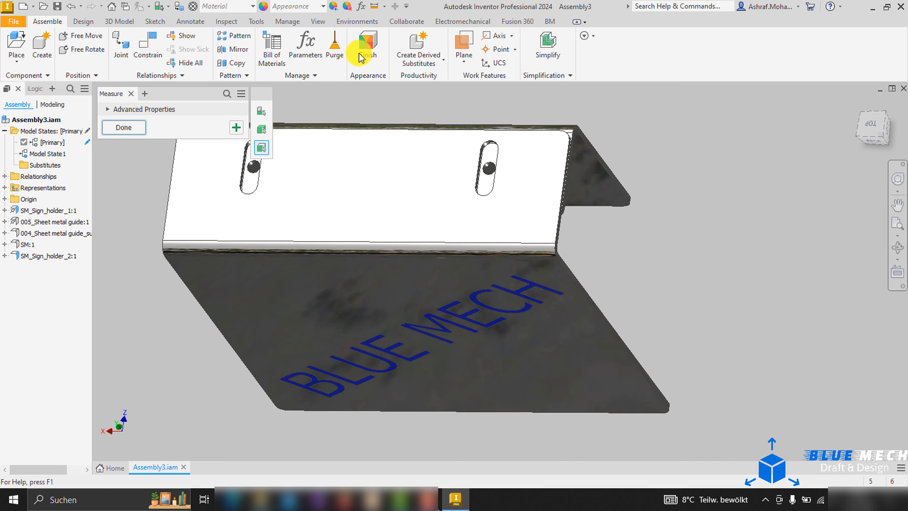
{"action": "scroll", "coordinate": [485, 159], "scroll_direction": "up", "scroll_amount": 8}
{"action": "left_click", "coordinate": [482, 152]}
{"action": "left_click", "coordinate": [537, 161]}
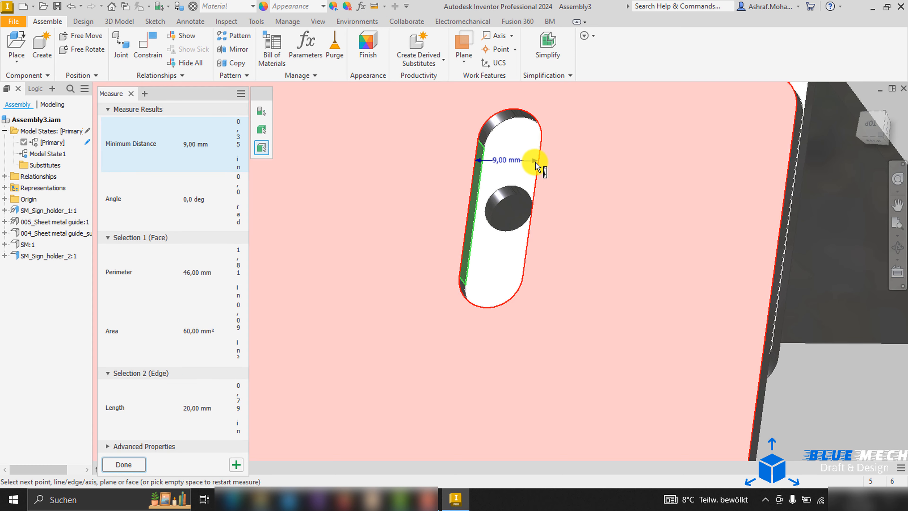
{"action": "right_click", "coordinate": [531, 162]}
{"action": "left_click", "coordinate": [481, 162]}
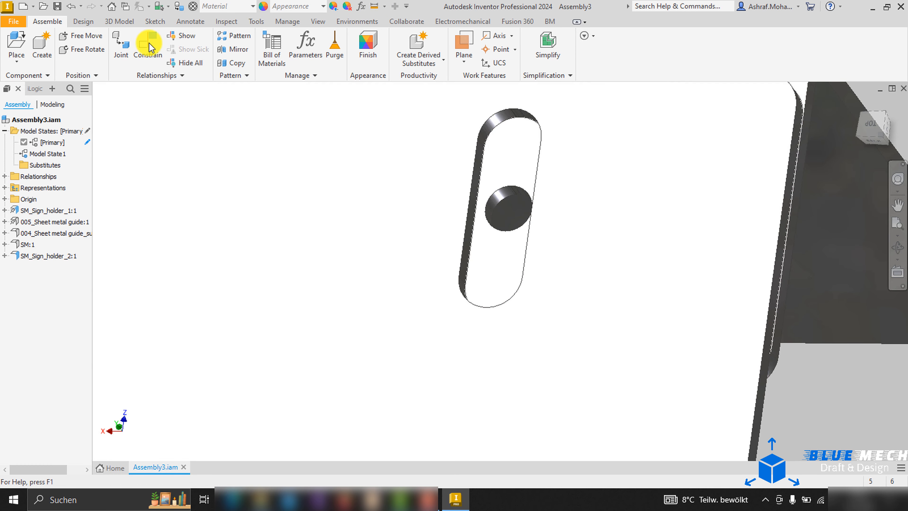
Step: Mate the slot's straight side face to the hole's axis with an offset of 9/2 mm
{"action": "left_click", "coordinate": [149, 46]}
{"action": "left_click", "coordinate": [483, 175]}
{"action": "left_click", "coordinate": [497, 199]}
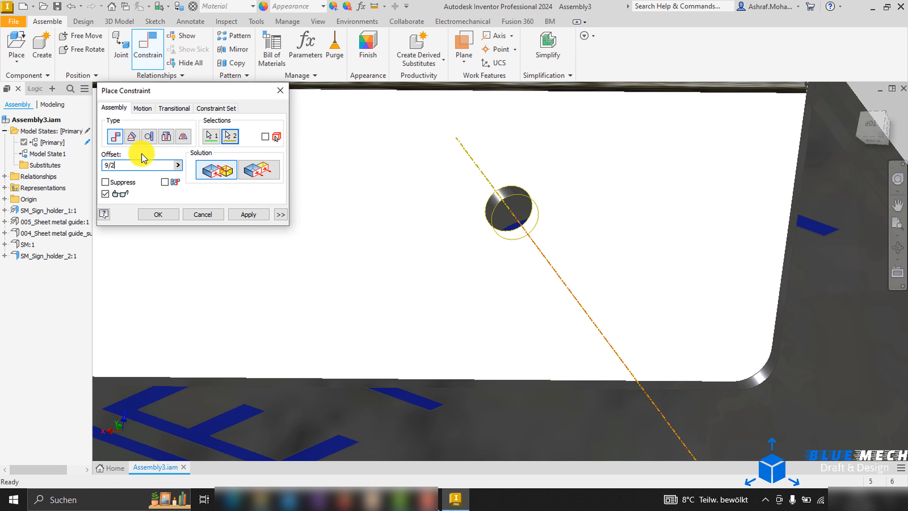
{"action": "key", "text": "Return"}
Step: Drag SM_Sign_holder_2 aside and mate its slotted flange face to the other sign holder's drilled flange face with zero offset
{"action": "scroll", "coordinate": [257, 236], "scroll_direction": "down", "scroll_amount": 5}
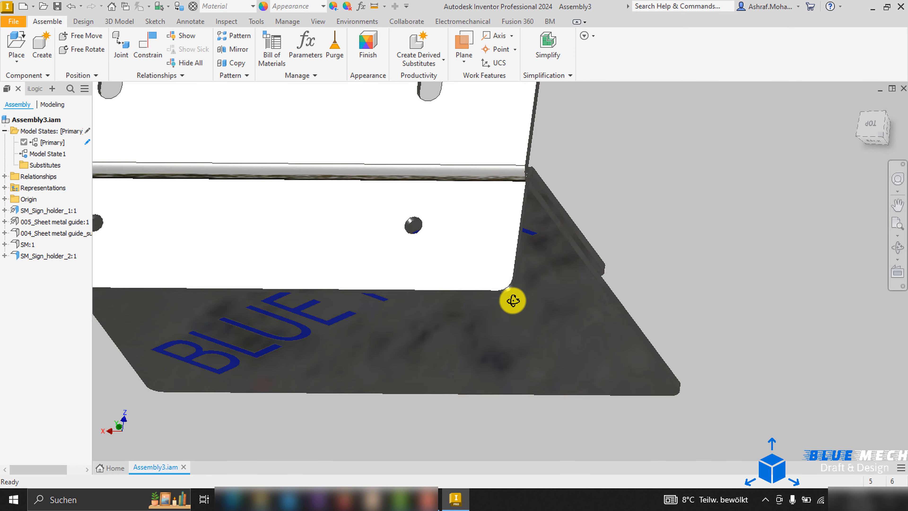
{"action": "middle_click_drag", "start_coordinate": [511, 301], "coordinate": [423, 305], "text": "shift"}
{"action": "left_click_drag", "start_coordinate": [423, 305], "coordinate": [481, 333]}
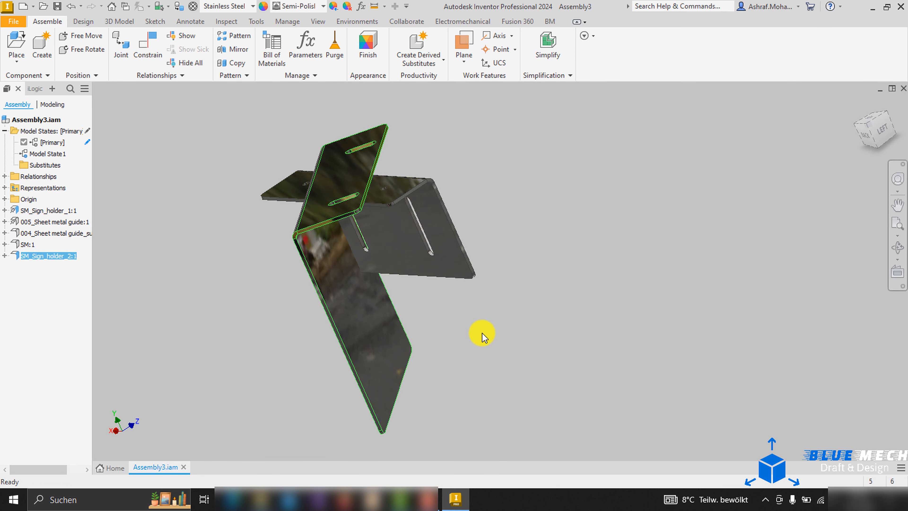
{"action": "key", "text": "c"}
{"action": "middle_click_drag", "start_coordinate": [450, 303], "coordinate": [401, 276], "text": "shift"}
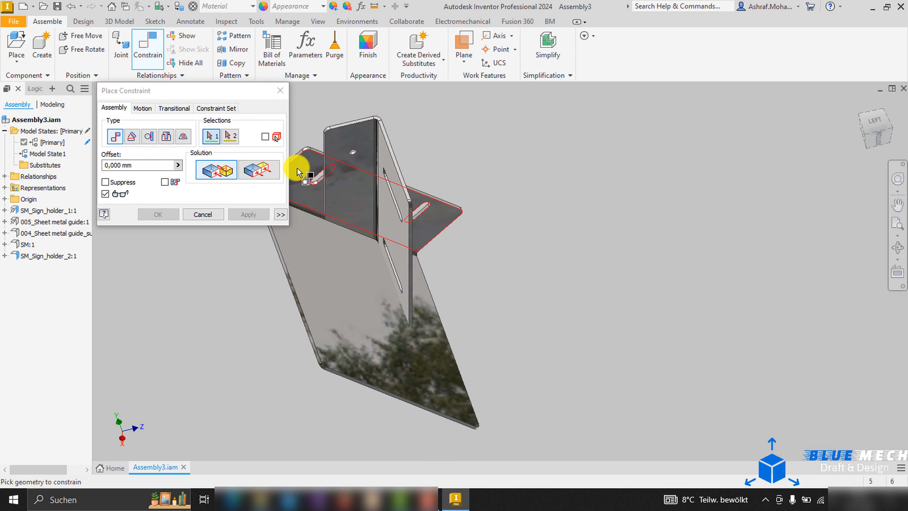
{"action": "left_click", "coordinate": [298, 168]}
{"action": "middle_click_drag", "start_coordinate": [300, 170], "coordinate": [385, 284], "text": "shift"}
{"action": "scroll", "coordinate": [397, 301], "scroll_direction": "up", "scroll_amount": 3}
{"action": "left_click", "coordinate": [399, 304]}
{"action": "left_click", "coordinate": [241, 212]}
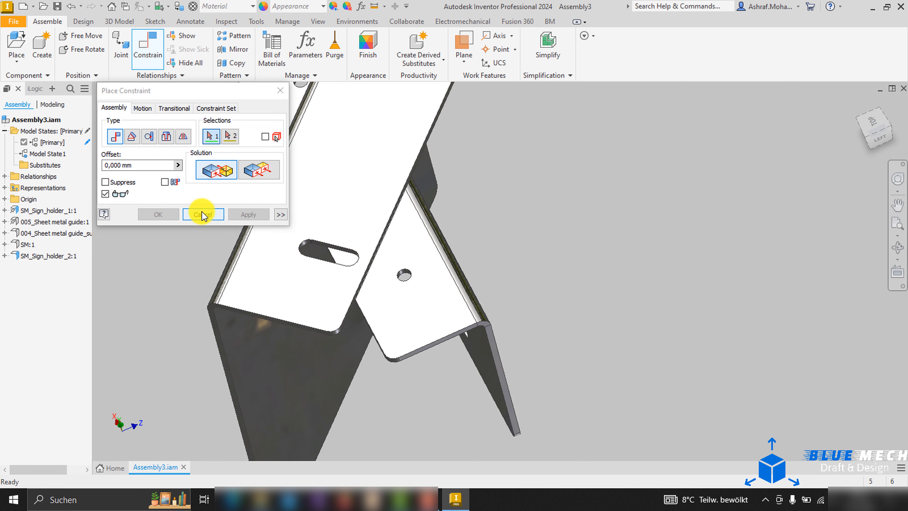
{"action": "left_click", "coordinate": [201, 213]}
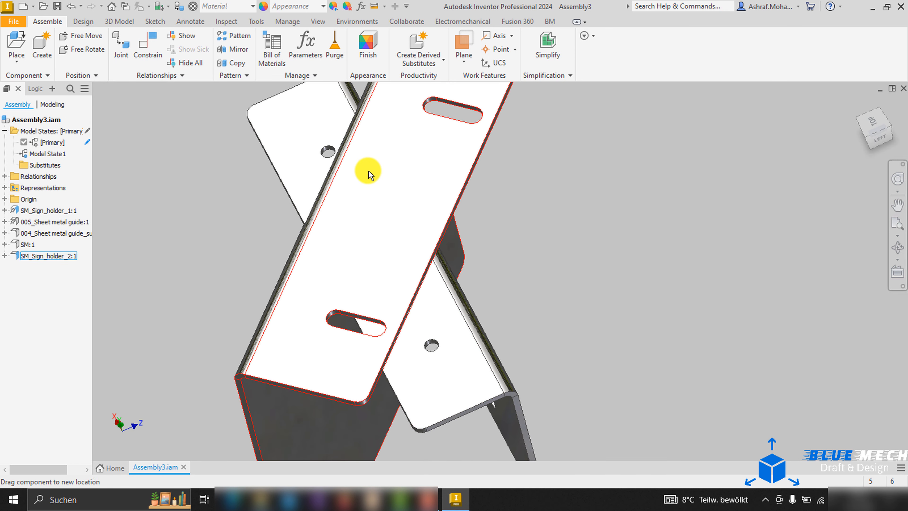
Step: Apply a 0 degree angle constraint between the straight edge faces of the two sign holder flanges
{"action": "key", "text": "c"}
{"action": "middle_click_drag", "start_coordinate": [487, 240], "coordinate": [550, 191], "text": "shift"}
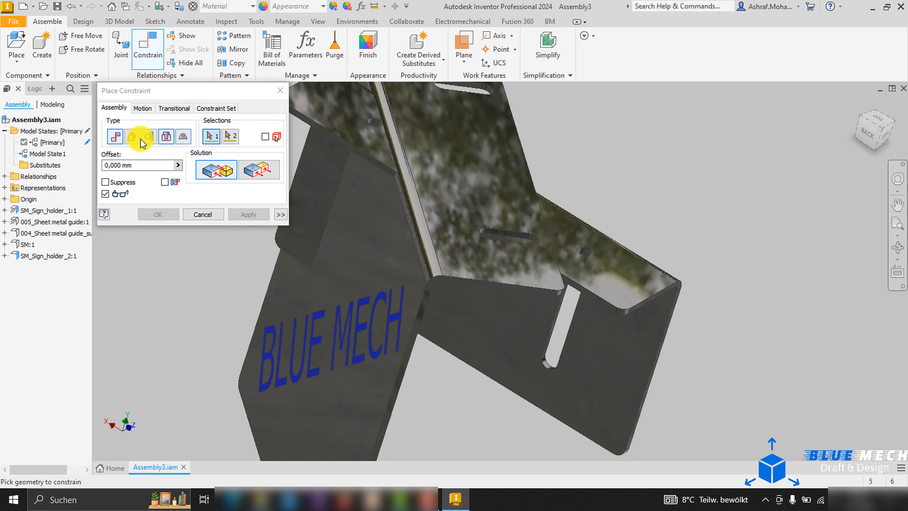
{"action": "left_click", "coordinate": [133, 137]}
{"action": "left_click", "coordinate": [358, 252]}
{"action": "scroll", "coordinate": [606, 303], "scroll_direction": "up", "scroll_amount": 4}
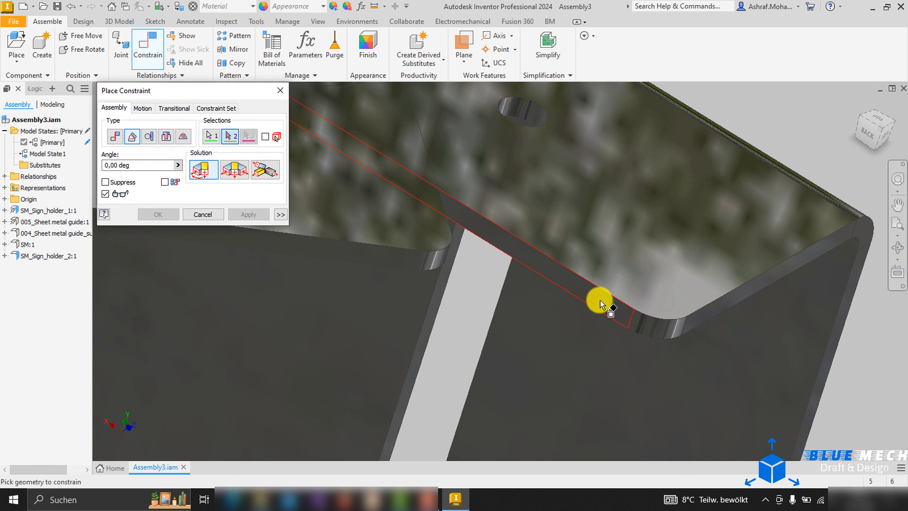
{"action": "left_click", "coordinate": [601, 304]}
{"action": "scroll", "coordinate": [601, 304], "scroll_direction": "down", "scroll_amount": 5}
{"action": "left_click", "coordinate": [248, 215]}
{"action": "left_click", "coordinate": [203, 215]}
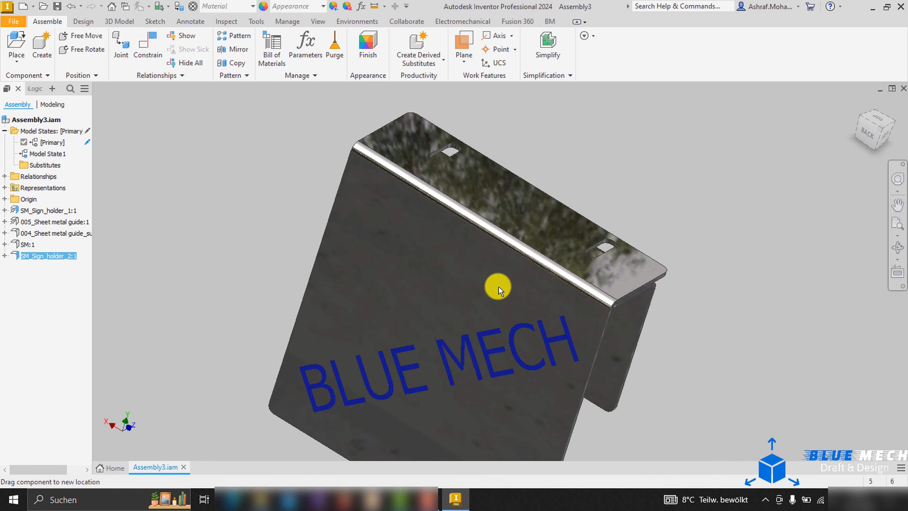
Step: Open SM_Sign_holder_2 as a part, set the slot width in its cut sketch to 11 mm, and finish the sketch
{"action": "middle_click_drag", "start_coordinate": [488, 289], "coordinate": [508, 344], "text": "shift"}
{"action": "scroll", "coordinate": [586, 222], "scroll_direction": "up", "scroll_amount": 4}
{"action": "right_click", "coordinate": [610, 200]}
{"action": "left_click", "coordinate": [607, 66]}
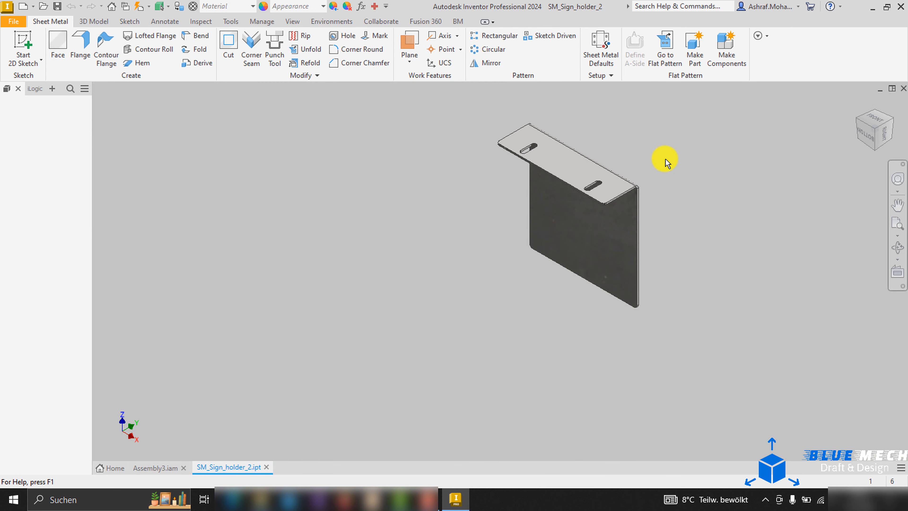
{"action": "scroll", "coordinate": [586, 171], "scroll_direction": "up", "scroll_amount": 8}
{"action": "left_click", "coordinate": [552, 130]}
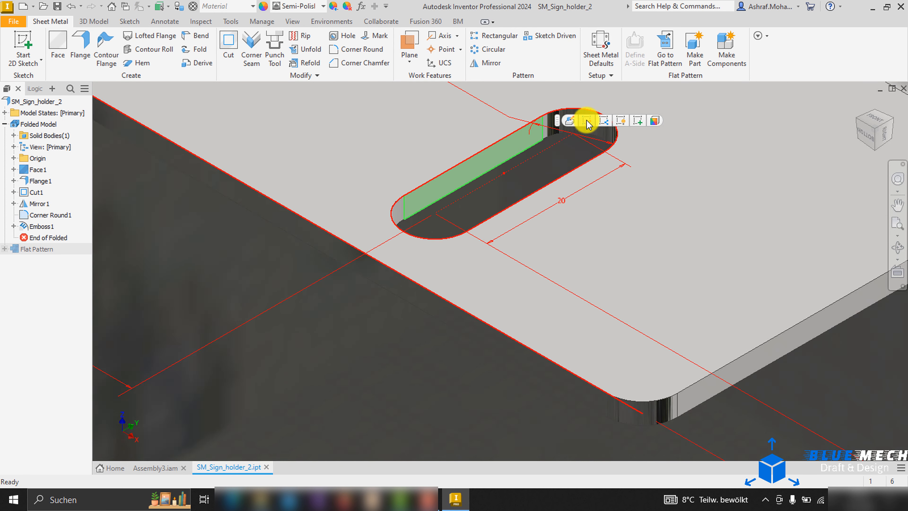
{"action": "left_click", "coordinate": [587, 121]}
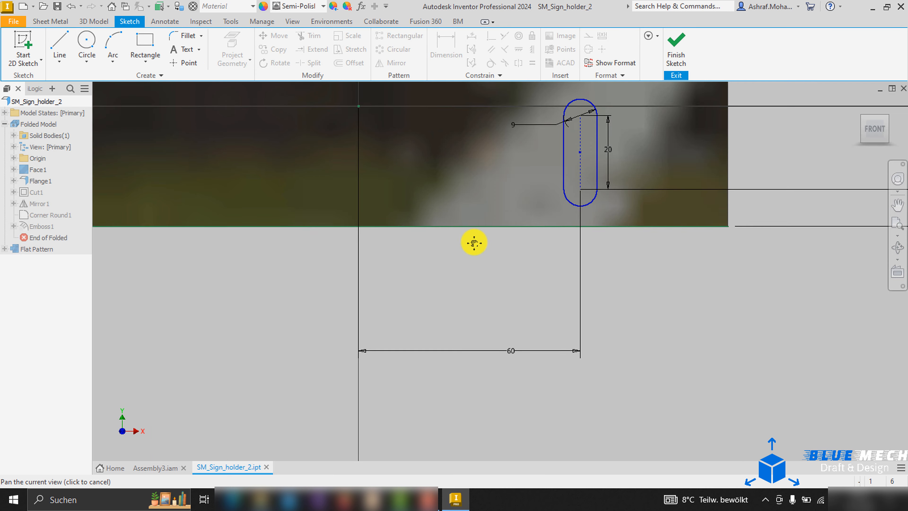
{"action": "double_click", "coordinate": [520, 171]}
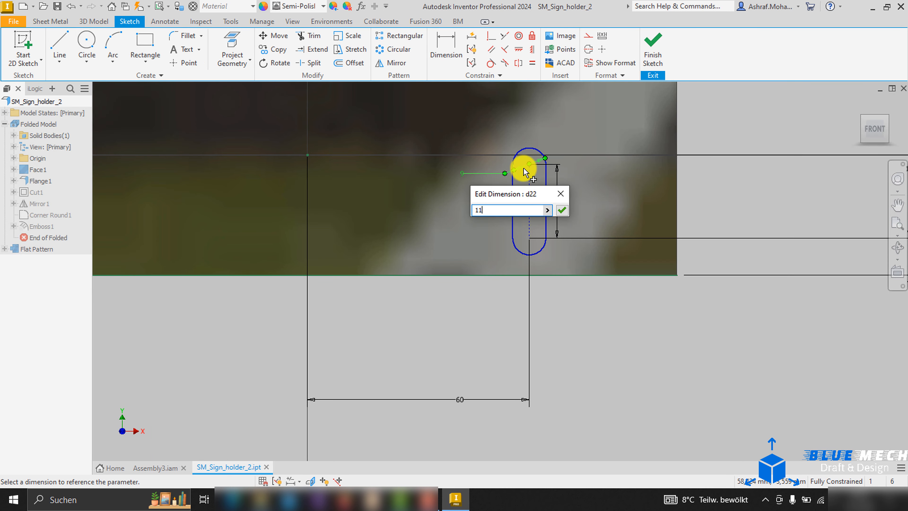
{"action": "key", "text": "Return"}
{"action": "left_click", "coordinate": [651, 45]}
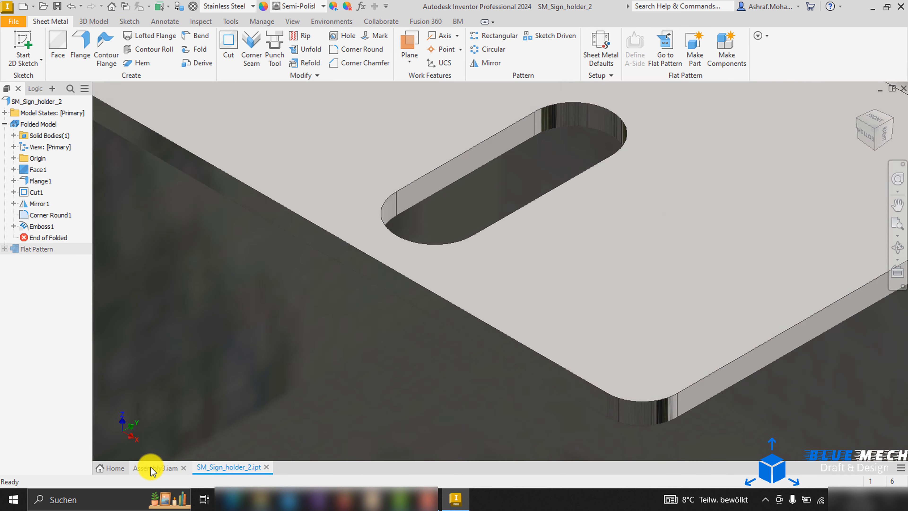
Step: Return to Assembly3.iam, update it, and set the offset of SM_Sign_holder_2's slot-side mate to 5.5 mm
{"action": "left_click", "coordinate": [150, 469]}
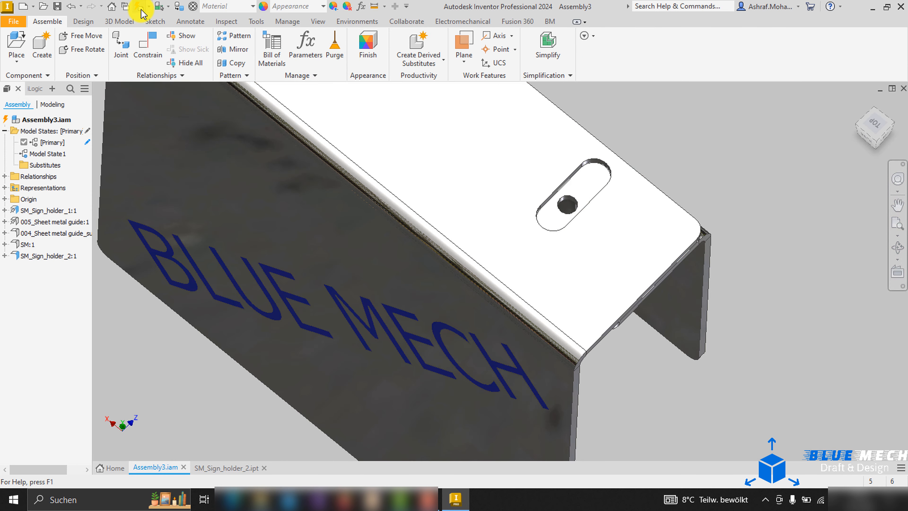
{"action": "left_click", "coordinate": [141, 7]}
{"action": "left_click", "coordinate": [872, 125]}
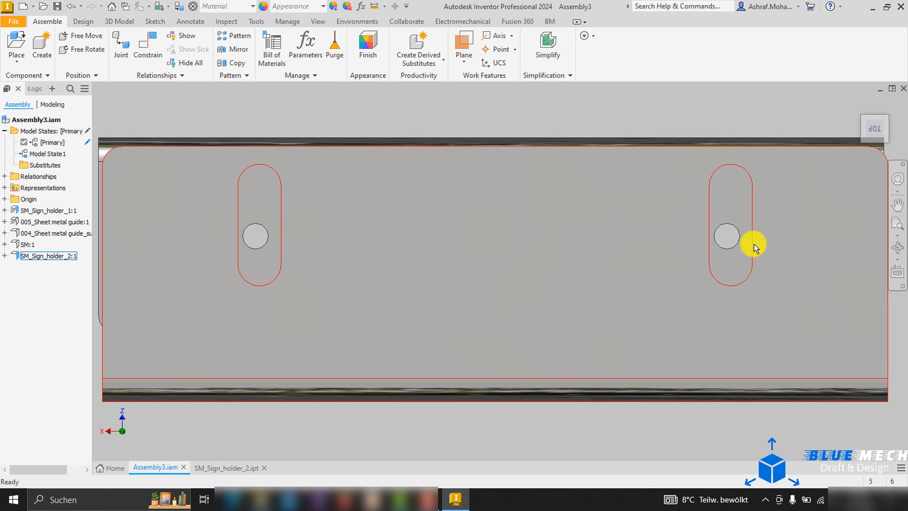
{"action": "left_click", "coordinate": [4, 256]}
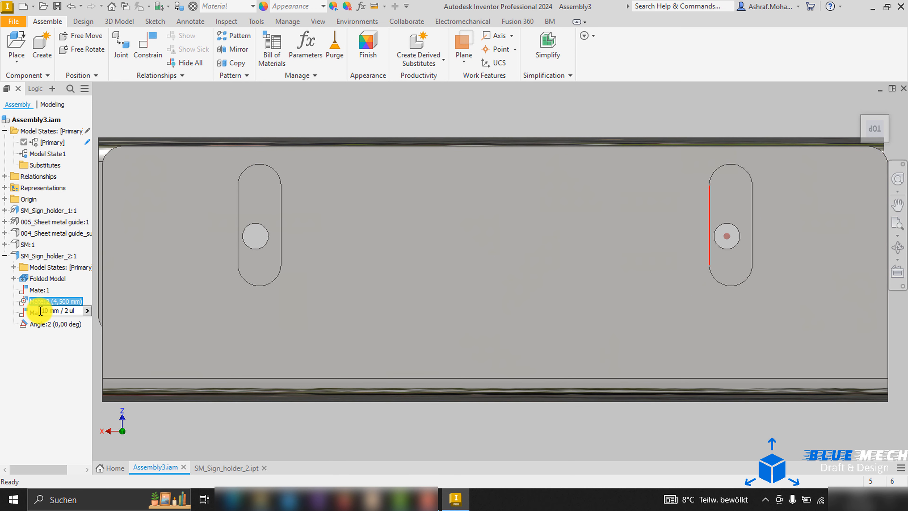
{"action": "key", "text": "Return"}
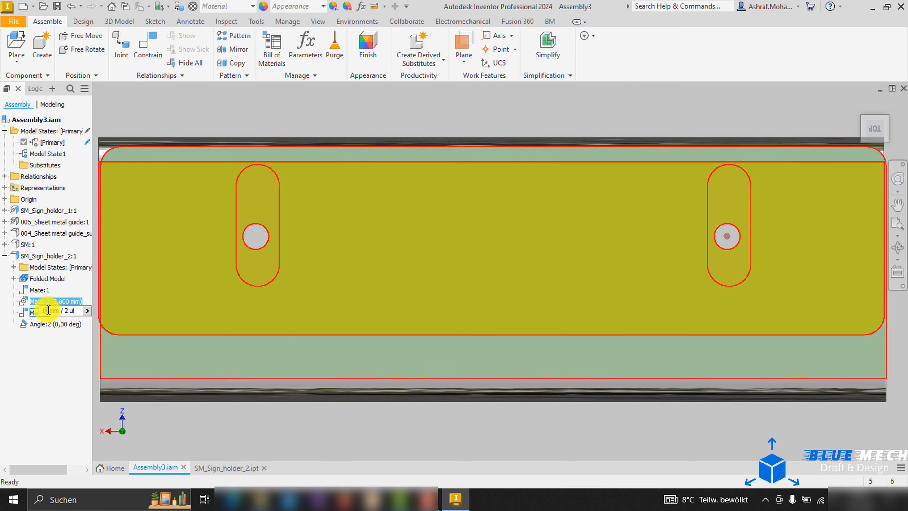
{"action": "key", "text": "Return"}
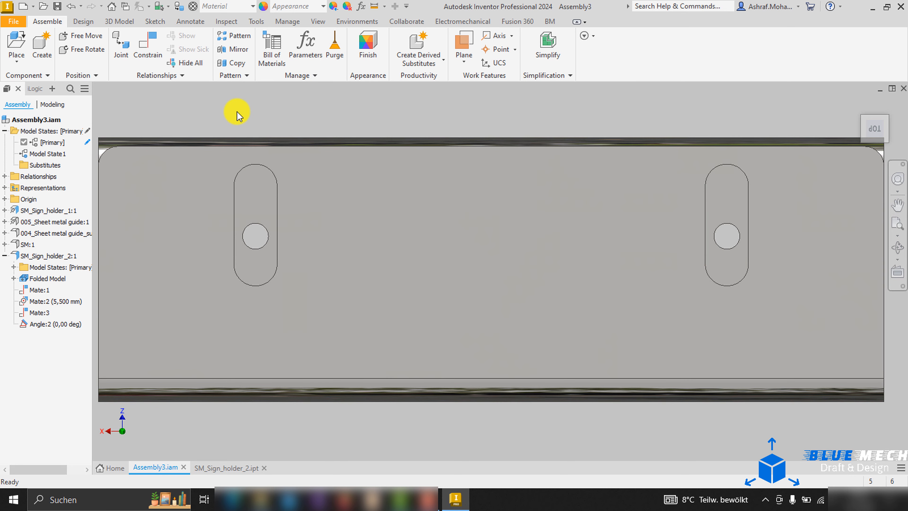
Step: Measure the slot's straight side edge in the top flange, and leave the measurement
{"action": "middle_click_drag", "start_coordinate": [504, 220], "coordinate": [387, 260]}
{"action": "left_click_drag", "start_coordinate": [451, 316], "coordinate": [455, 335]}
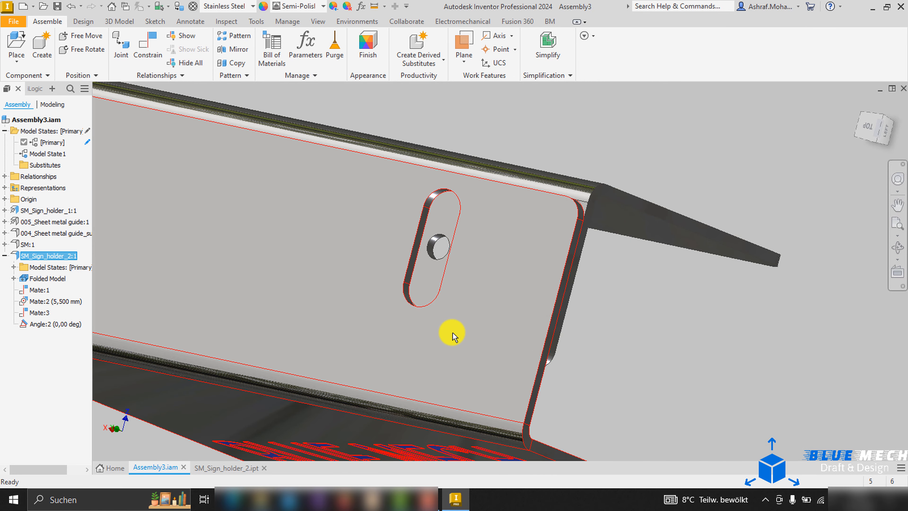
{"action": "left_click", "coordinate": [374, 6]}
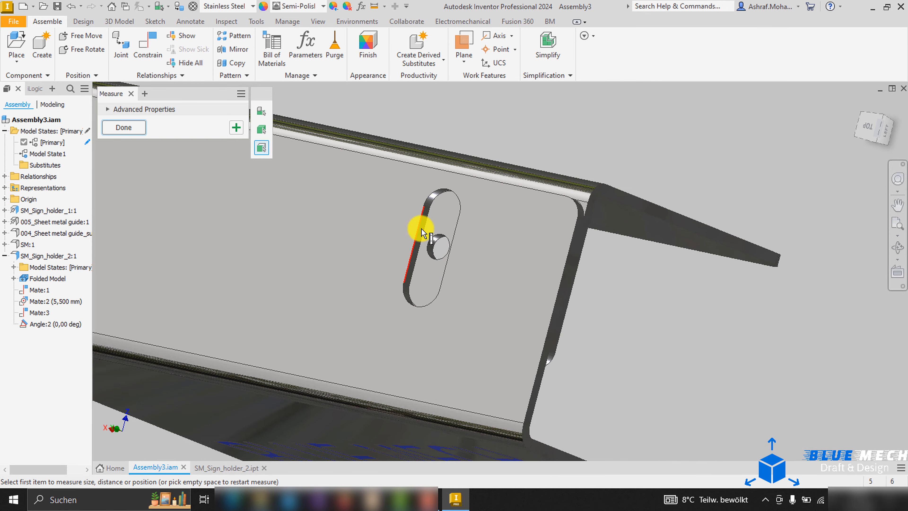
{"action": "left_click", "coordinate": [422, 229]}
{"action": "key", "text": "Escape"}
{"action": "key", "text": "c"}
{"action": "scroll", "coordinate": [444, 197], "scroll_direction": "up", "scroll_amount": 4}
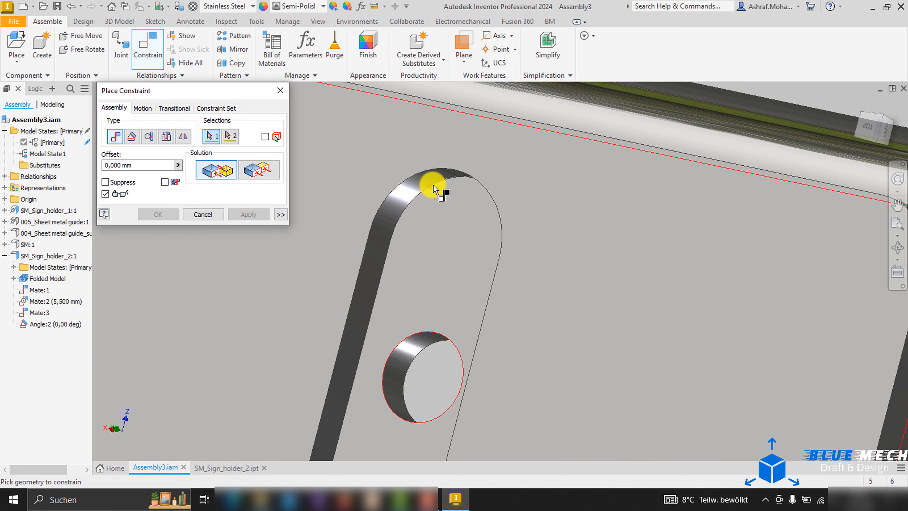
{"action": "left_click", "coordinate": [432, 183]}
{"action": "left_click", "coordinate": [408, 352]}
{"action": "type", "text": "10"}
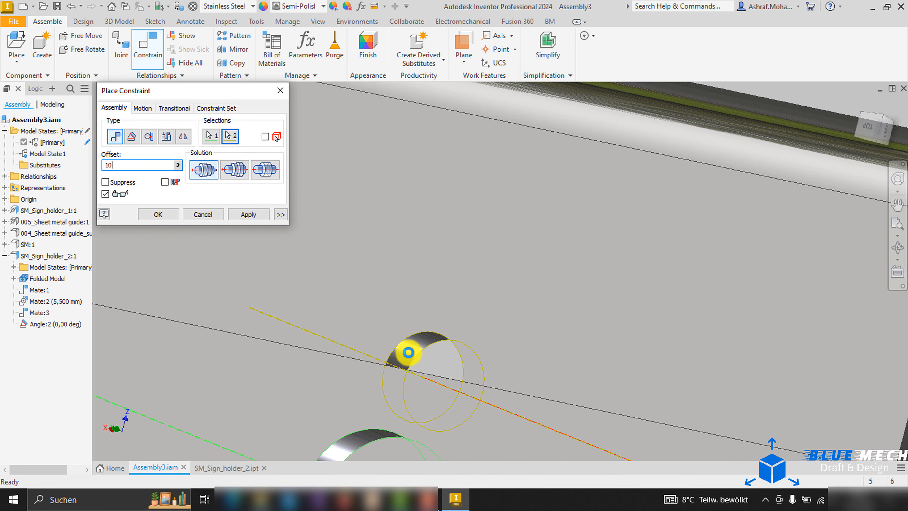
{"action": "scroll", "coordinate": [507, 209], "scroll_direction": "down", "scroll_amount": 4}
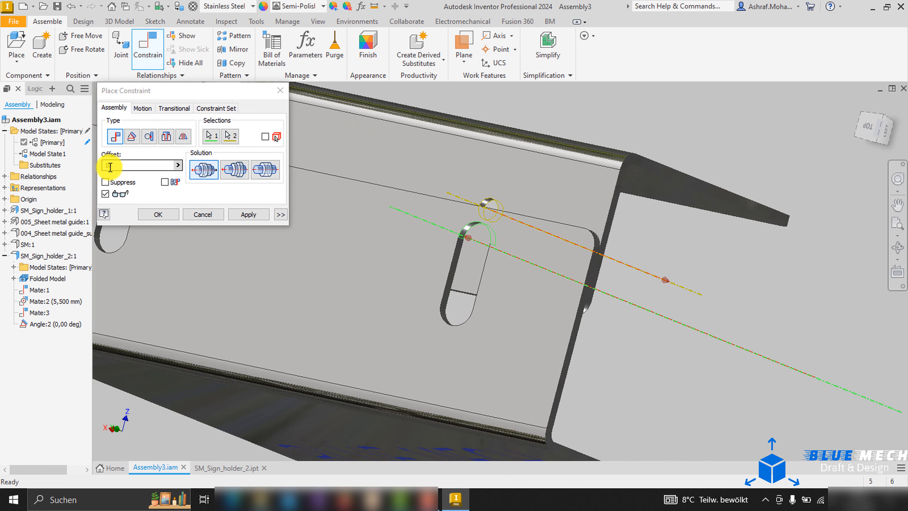
{"action": "left_click", "coordinate": [205, 214]}
Step: Mate the hole's axis to the axis of the slot's rounded end with an offset of -10 mm
{"action": "key", "text": "c"}
{"action": "scroll", "coordinate": [485, 211], "scroll_direction": "up", "scroll_amount": 5}
{"action": "left_click", "coordinate": [484, 211]}
{"action": "left_click", "coordinate": [409, 354]}
{"action": "type", "text": "1"}
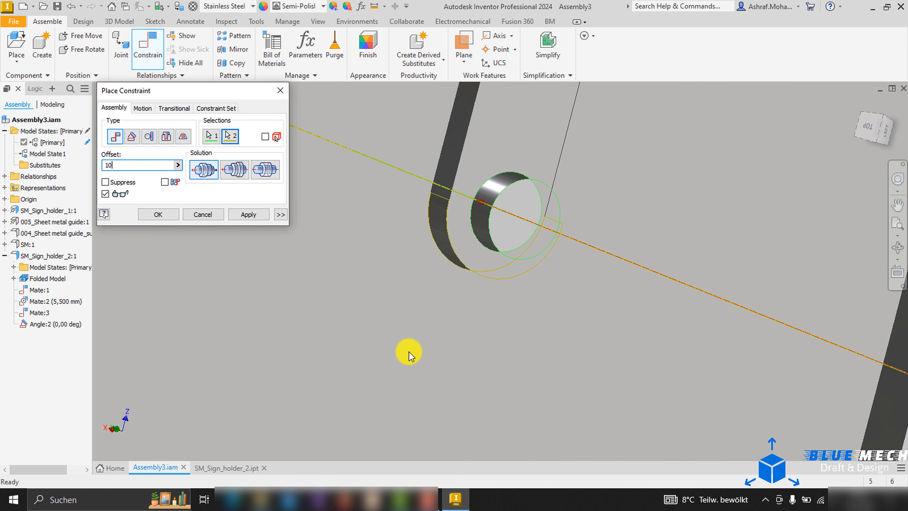
{"action": "type", "text": "0"}
{"action": "scroll", "coordinate": [586, 261], "scroll_direction": "down", "scroll_amount": 5}
{"action": "scroll", "coordinate": [593, 213], "scroll_direction": "up", "scroll_amount": 3}
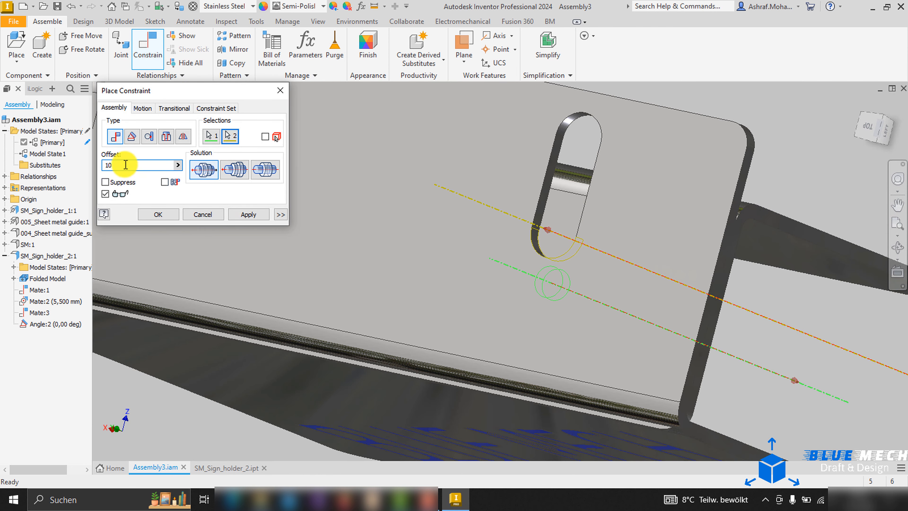
{"action": "left_click", "coordinate": [103, 165]}
{"action": "type", "text": "-"}
{"action": "left_click", "coordinate": [158, 215]}
Step: Delete the offset mate between slot side and hole, and drag SM_Sign_holder_2 away from the drilled flange
{"action": "scroll", "coordinate": [558, 205], "scroll_direction": "down", "scroll_amount": 5}
{"action": "middle_click_drag", "start_coordinate": [557, 205], "coordinate": [589, 191], "text": "shift"}
{"action": "right_click", "coordinate": [49, 301]}
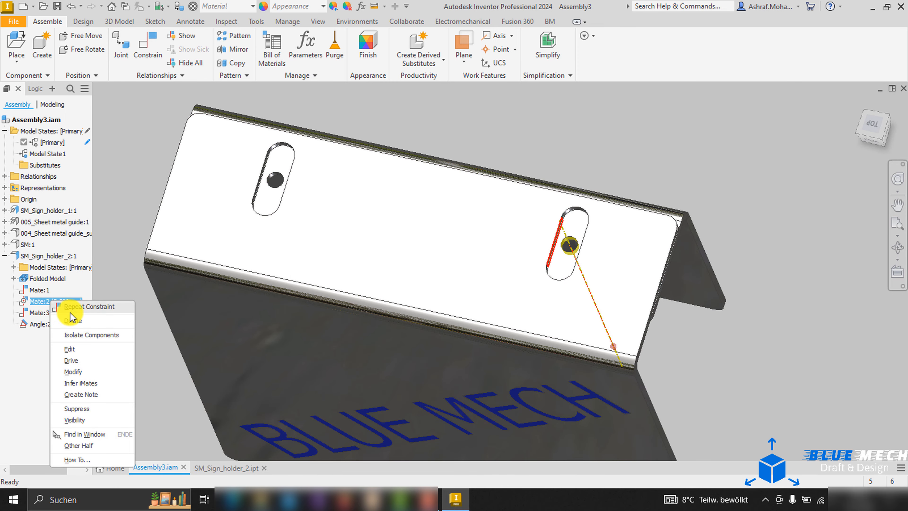
{"action": "left_click", "coordinate": [72, 318]}
{"action": "scroll", "coordinate": [646, 197], "scroll_direction": "down", "scroll_amount": 5}
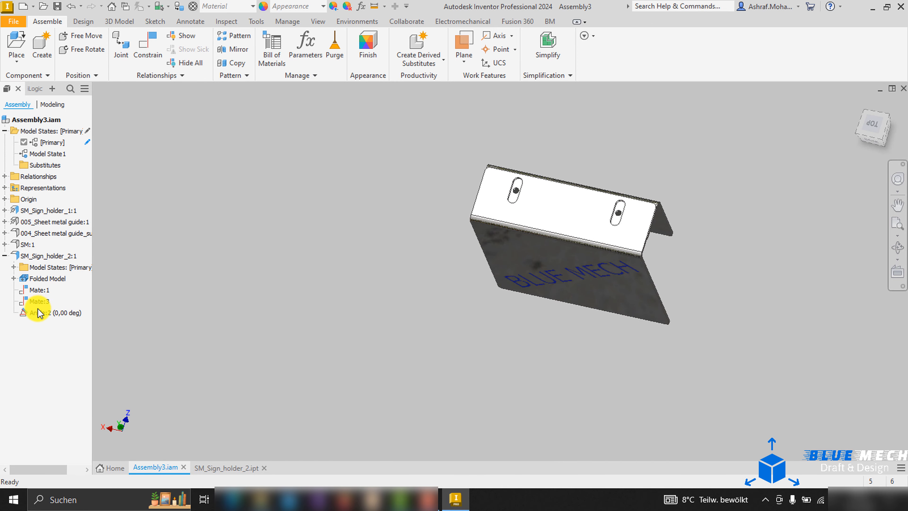
{"action": "left_click_drag", "start_coordinate": [572, 256], "coordinate": [554, 300]}
Step: Launch the Slot Mid Axis command and start the BM_SMA trial license
{"action": "left_click", "coordinate": [550, 21]}
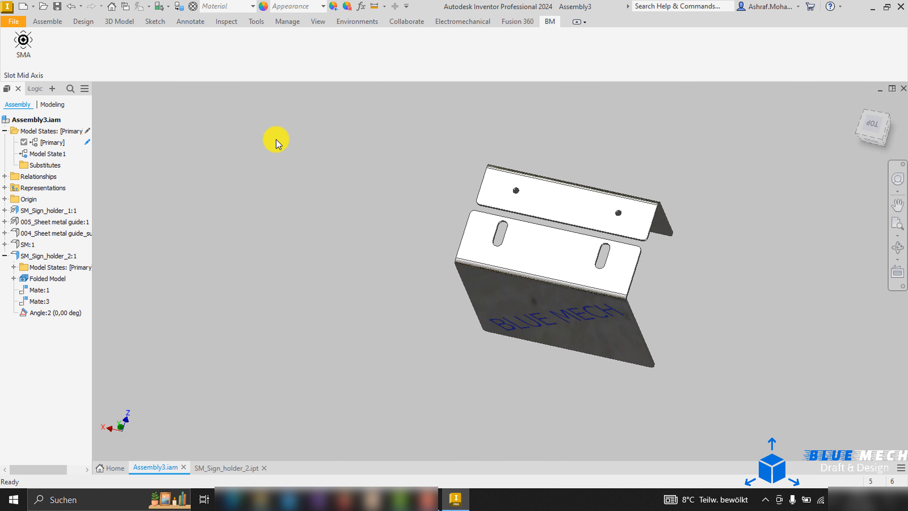
{"action": "left_click", "coordinate": [24, 51]}
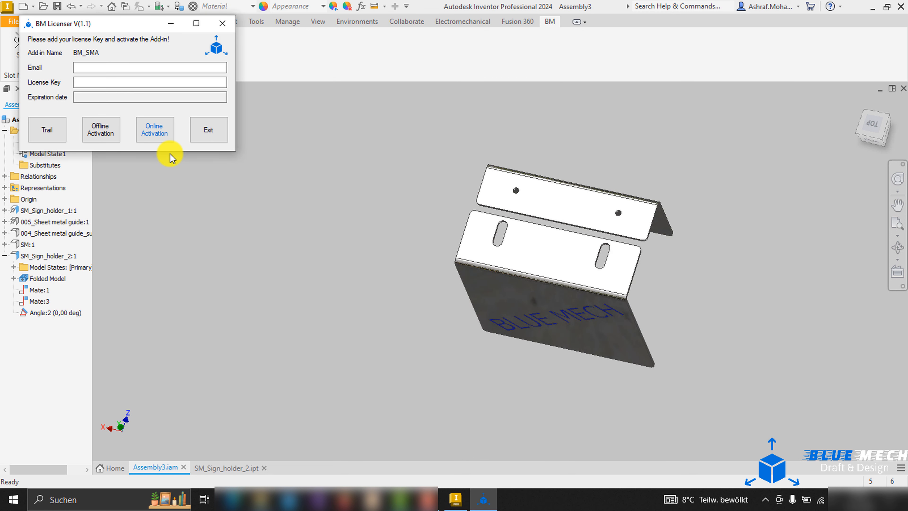
{"action": "left_click", "coordinate": [39, 133]}
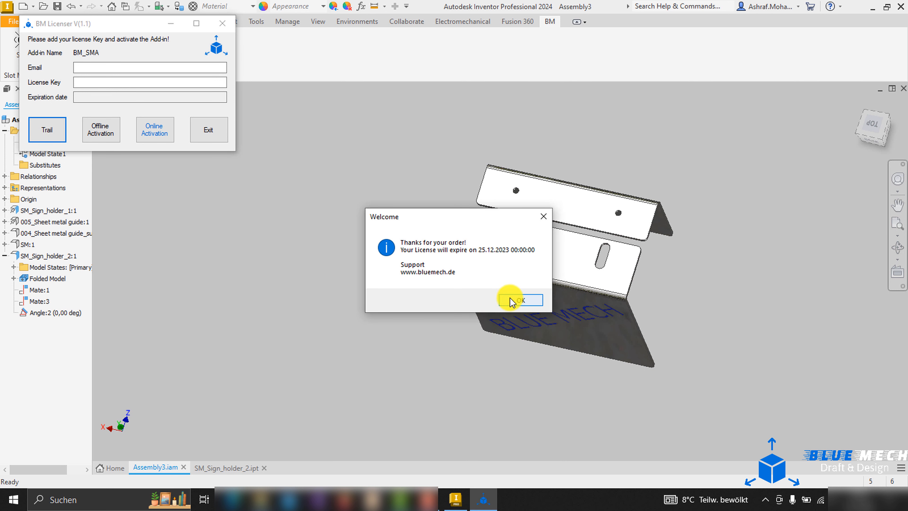
Step: Acknowledge the trial licence messages and create a mid axis in the slot of SM_Sign_holder_2 from its rounded end face
{"action": "left_click", "coordinate": [520, 301]}
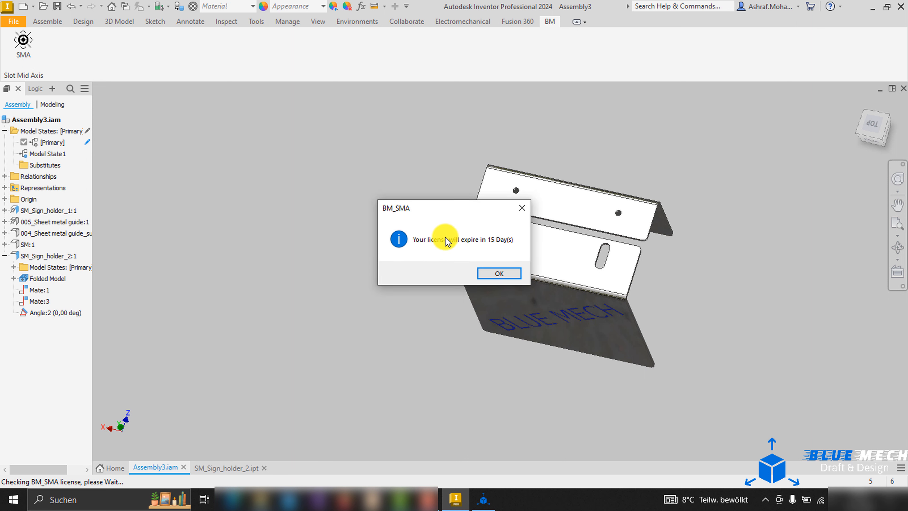
{"action": "left_click", "coordinate": [500, 272]}
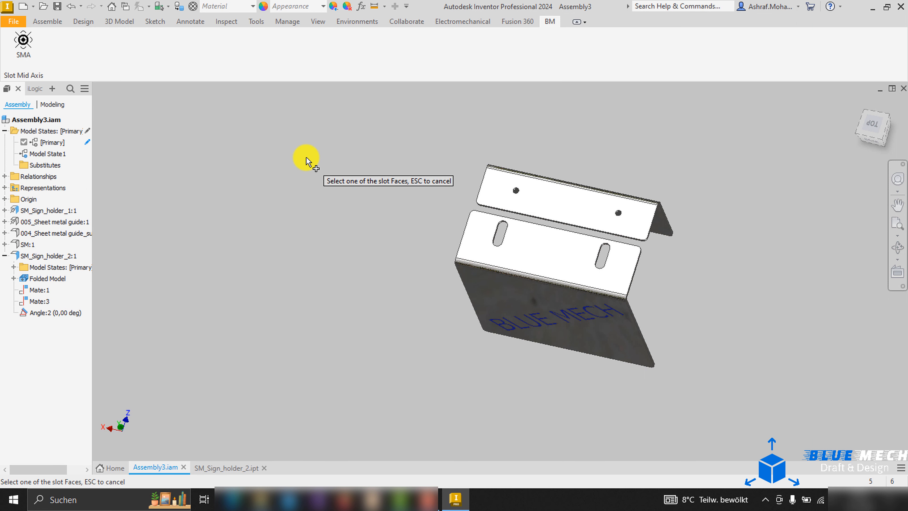
{"action": "scroll", "coordinate": [385, 186], "scroll_direction": "up", "scroll_amount": 8}
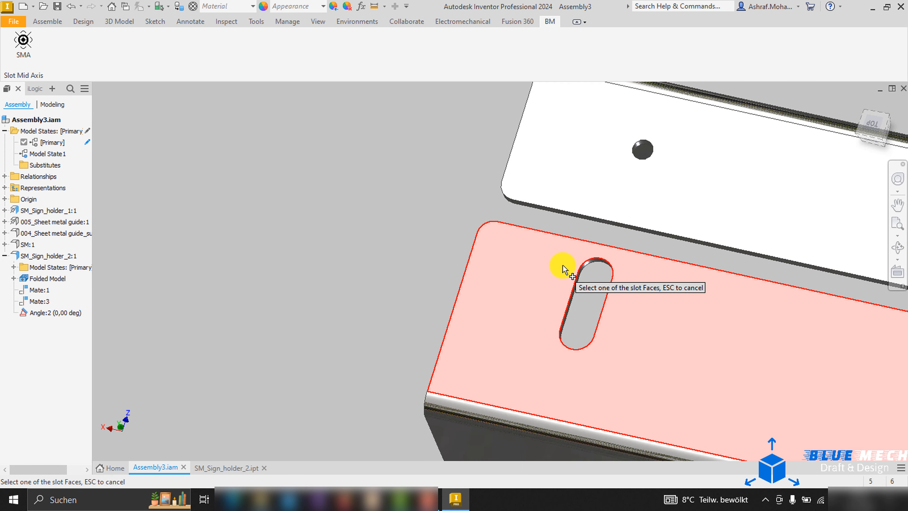
{"action": "scroll", "coordinate": [576, 270], "scroll_direction": "up", "scroll_amount": 4}
{"action": "left_click", "coordinate": [592, 259]}
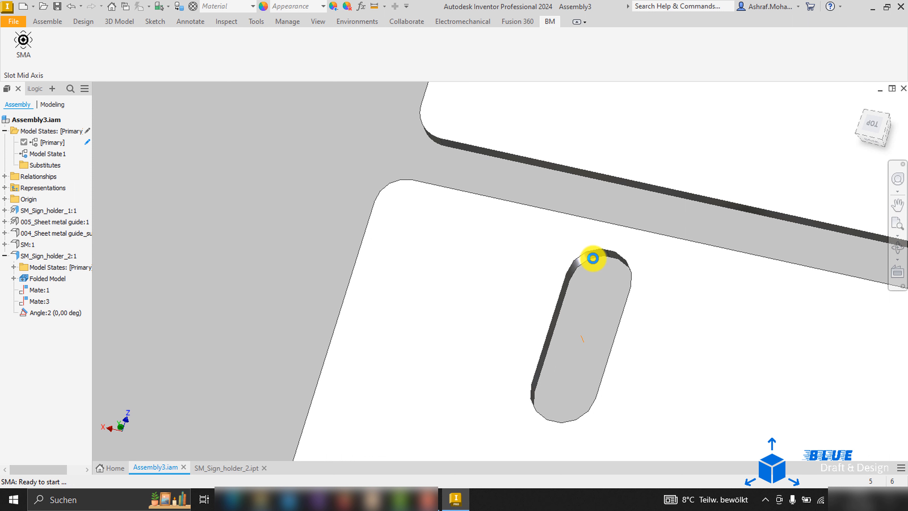
{"action": "left_click", "coordinate": [574, 328]}
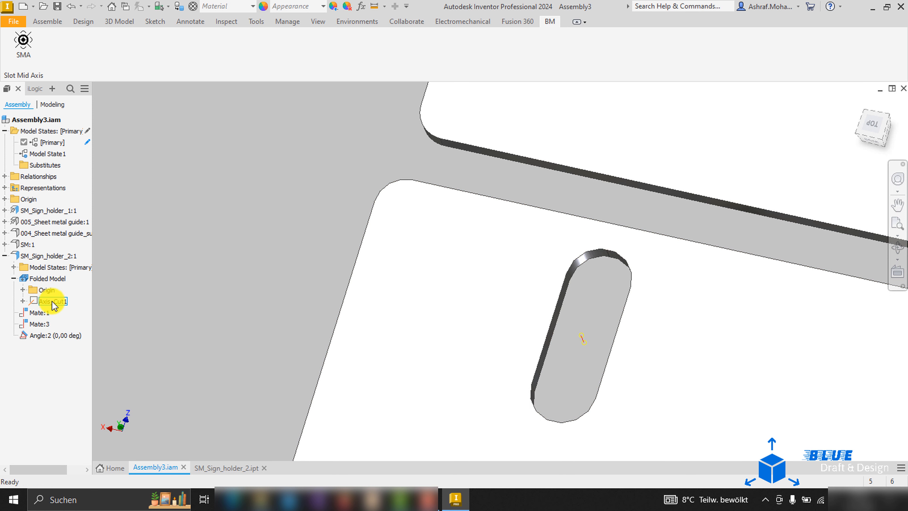
Step: Examine the Axis_Cut1 work axis inside the slot from several viewpoints
{"action": "left_click", "coordinate": [53, 301]}
{"action": "key", "text": "End"}
{"action": "key", "text": "Escape"}
{"action": "scroll", "coordinate": [402, 295], "scroll_direction": "up", "scroll_amount": 5}
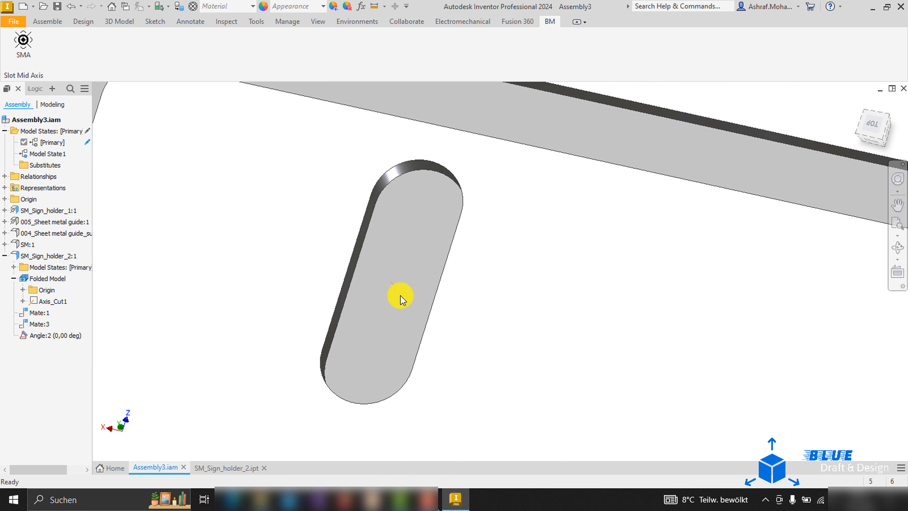
{"action": "scroll", "coordinate": [401, 301], "scroll_direction": "up", "scroll_amount": 4}
{"action": "middle_click_drag", "start_coordinate": [401, 308], "coordinate": [397, 205], "text": "shift"}
{"action": "scroll", "coordinate": [397, 200], "scroll_direction": "down", "scroll_amount": 5}
{"action": "middle_click_drag", "start_coordinate": [390, 117], "coordinate": [364, 252]}
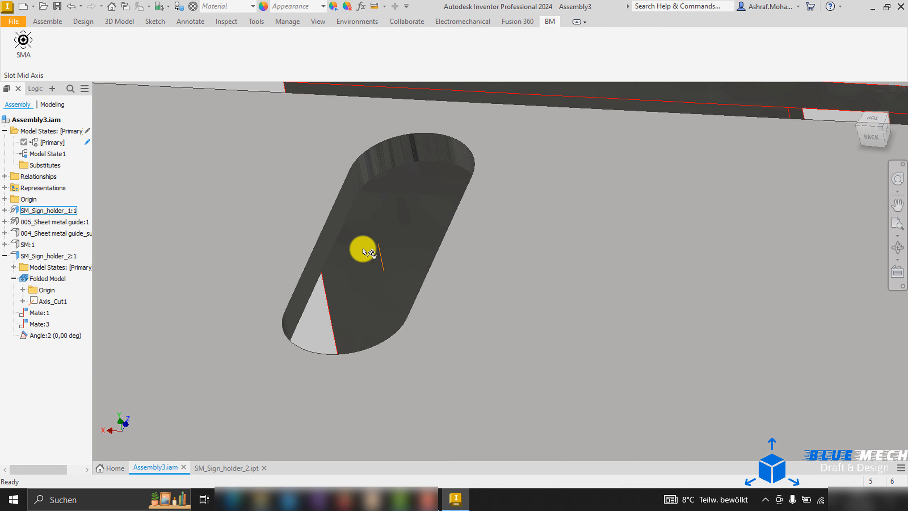
{"action": "scroll", "coordinate": [371, 265], "scroll_direction": "up", "scroll_amount": 5}
Step: Open SM_Sign_holder_2 as a separate part and locate its Cut1 feature and slot axis
{"action": "left_click", "coordinate": [320, 303]}
{"action": "right_click", "coordinate": [307, 91]}
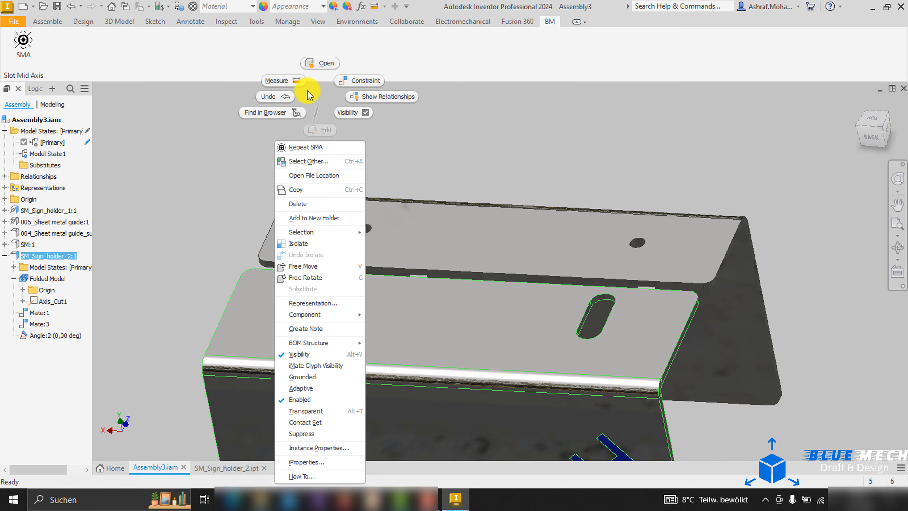
{"action": "left_click", "coordinate": [315, 66]}
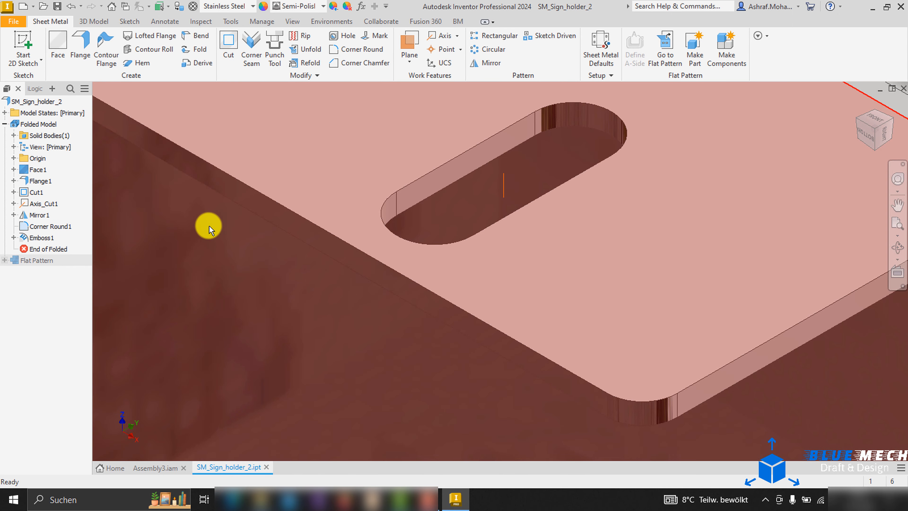
{"action": "scroll", "coordinate": [211, 224], "scroll_direction": "up", "scroll_amount": 4}
{"action": "middle_click_drag", "start_coordinate": [236, 218], "coordinate": [359, 359]}
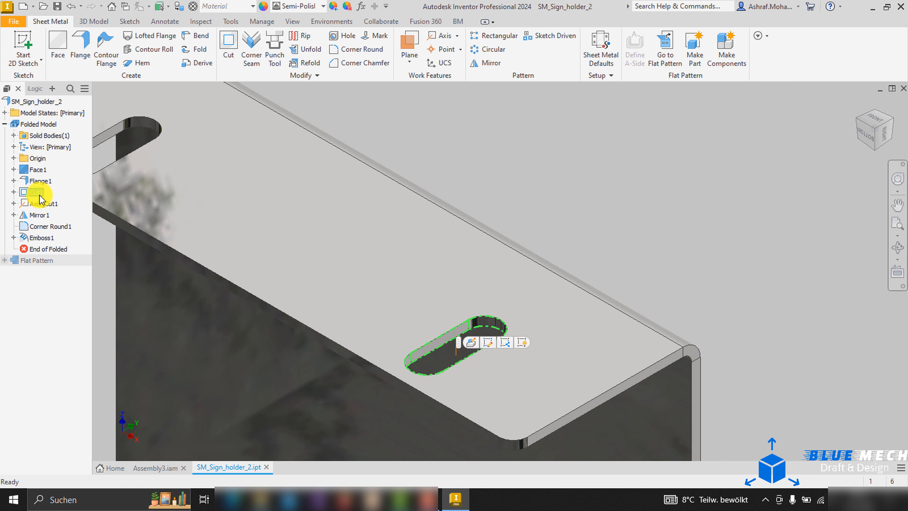
Step: Stretch the slot's mid axis so that it extends well beyond the part
{"action": "left_click", "coordinate": [653, 219]}
{"action": "left_click_drag", "start_coordinate": [457, 347], "coordinate": [456, 144]}
{"action": "scroll", "coordinate": [492, 285], "scroll_direction": "up", "scroll_amount": 3}
{"action": "middle_click_drag", "start_coordinate": [492, 285], "coordinate": [488, 245]}
{"action": "scroll", "coordinate": [539, 264], "scroll_direction": "up", "scroll_amount": 5}
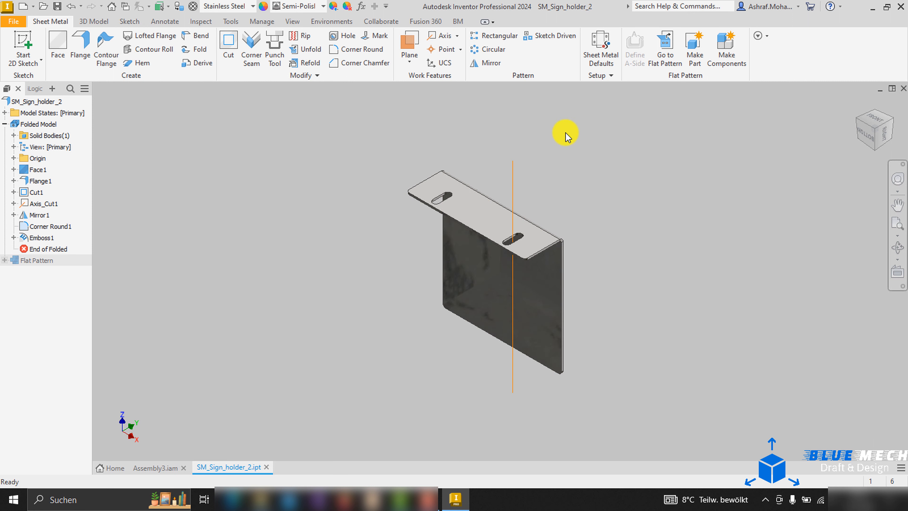
Step: Create a work axis through the rounded corner of the slotted flange, and undo it
{"action": "left_click", "coordinate": [457, 36]}
{"action": "left_click", "coordinate": [451, 53]}
{"action": "scroll", "coordinate": [568, 238], "scroll_direction": "down", "scroll_amount": 5}
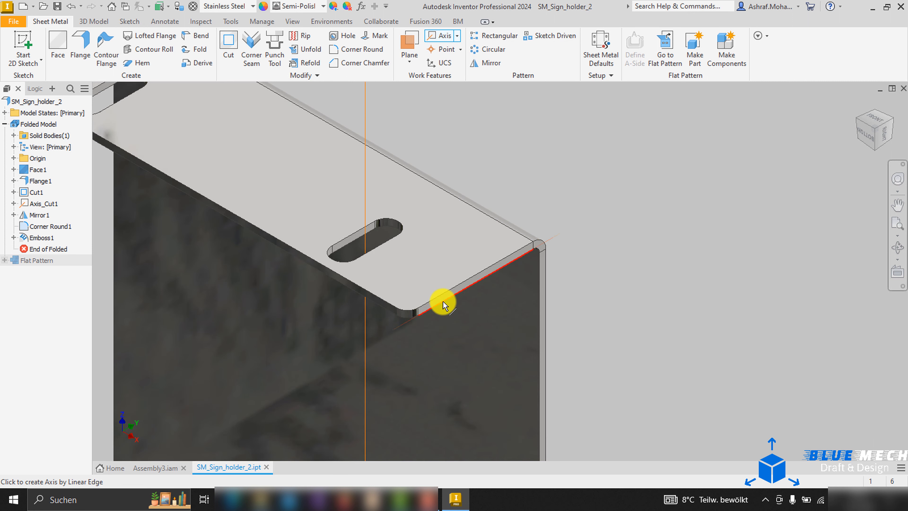
{"action": "scroll", "coordinate": [422, 309], "scroll_direction": "down", "scroll_amount": 5}
{"action": "left_click", "coordinate": [402, 312]}
{"action": "scroll", "coordinate": [461, 291], "scroll_direction": "up", "scroll_amount": 8}
{"action": "scroll", "coordinate": [504, 288], "scroll_direction": "down", "scroll_amount": 4}
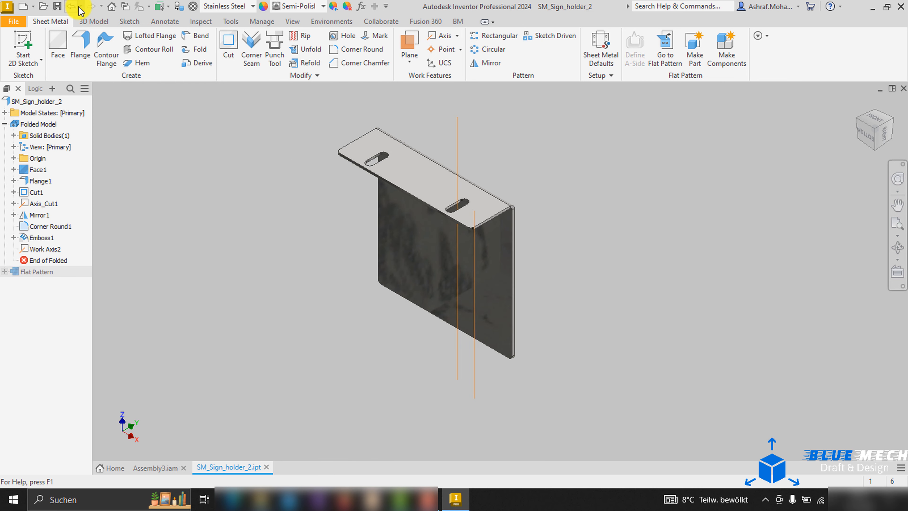
{"action": "left_click", "coordinate": [72, 7]}
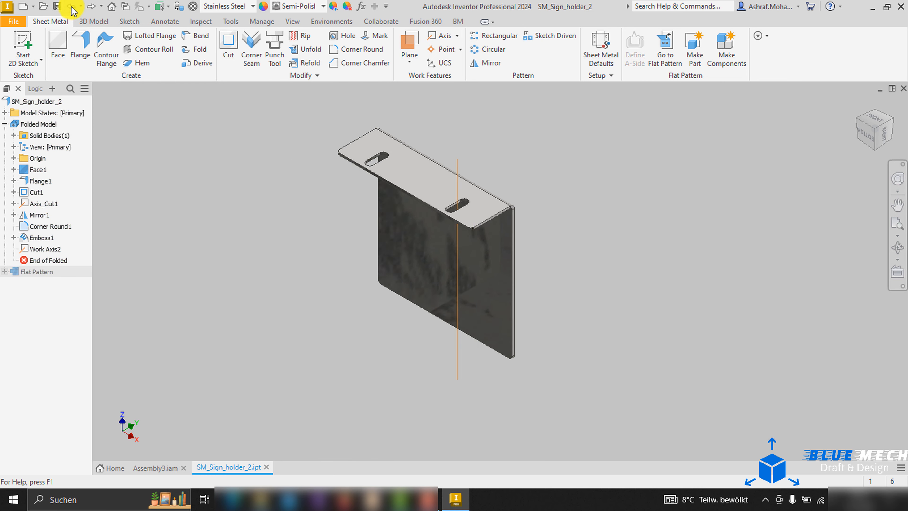
Step: Delete the Axis_Cut1 work axis from the part
{"action": "right_click", "coordinate": [45, 203]}
{"action": "left_click", "coordinate": [142, 238]}
{"action": "left_click", "coordinate": [218, 207]}
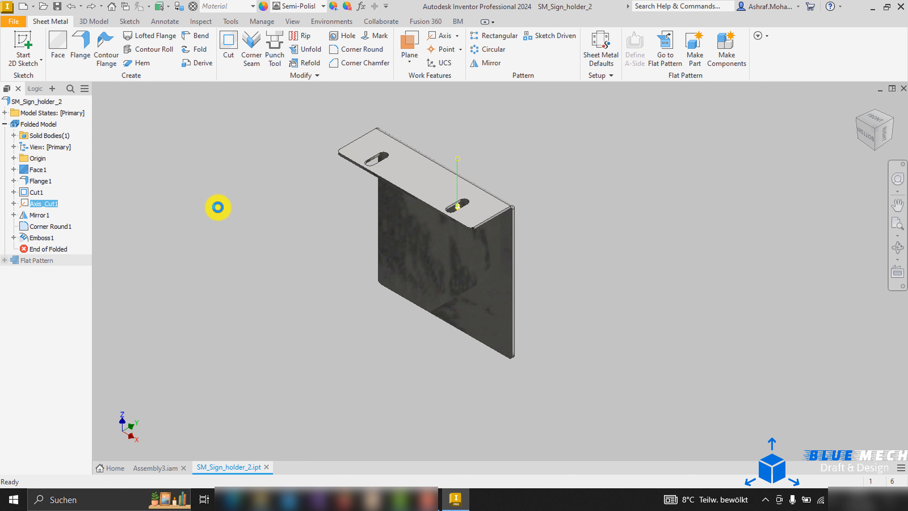
Step: Hide the SMDC command group of the BM add-ins, keeping Slot Mid Axis shown
{"action": "left_click", "coordinate": [458, 22]}
{"action": "right_click", "coordinate": [139, 49]}
{"action": "mouse_move", "coordinate": [214, 71]}
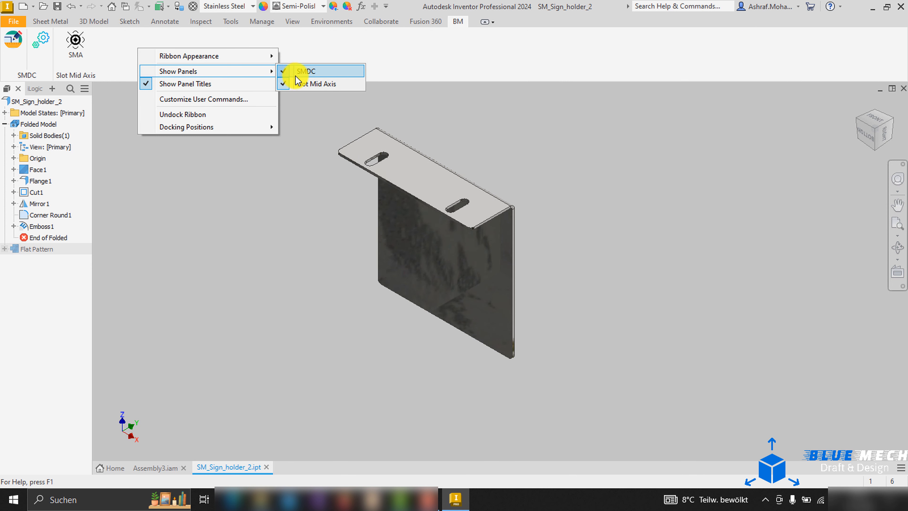
{"action": "left_click", "coordinate": [304, 72]}
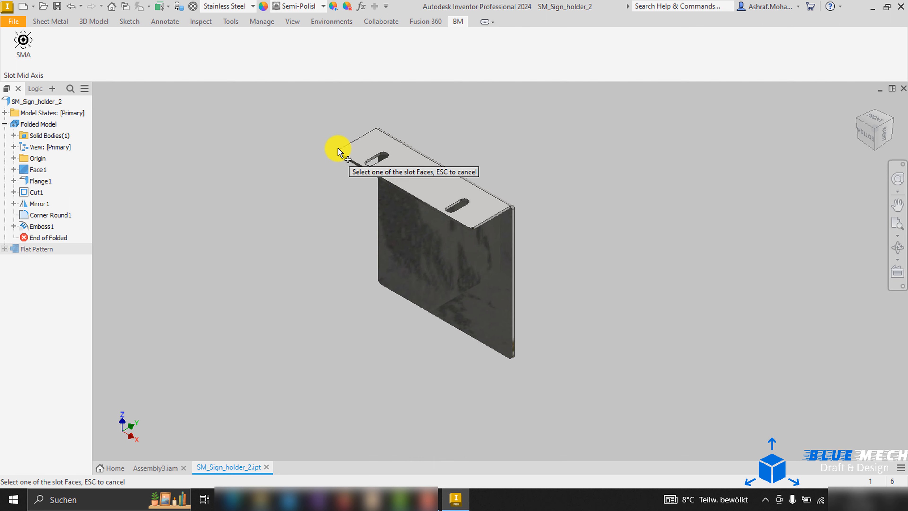
Step: Create mid axes in both the original and the mirrored flange slot with the Slot Mid Axis command
{"action": "scroll", "coordinate": [335, 148], "scroll_direction": "up", "scroll_amount": 10}
{"action": "scroll", "coordinate": [497, 254], "scroll_direction": "down", "scroll_amount": 10}
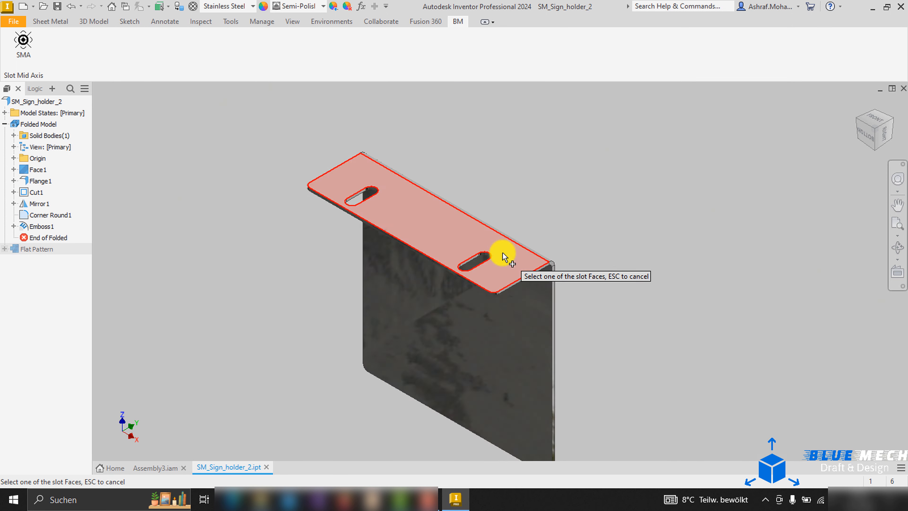
{"action": "scroll", "coordinate": [468, 256], "scroll_direction": "up", "scroll_amount": 10}
{"action": "left_click", "coordinate": [426, 273]}
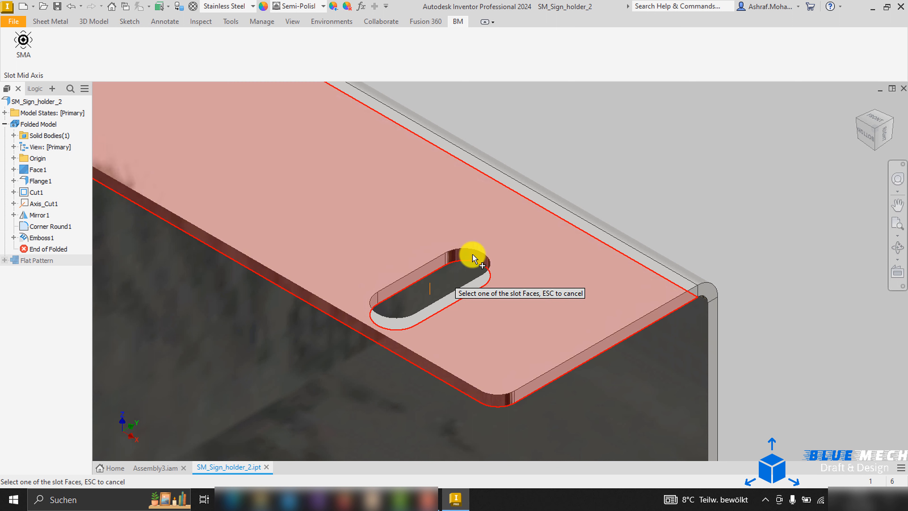
{"action": "scroll", "coordinate": [385, 223], "scroll_direction": "down", "scroll_amount": 8}
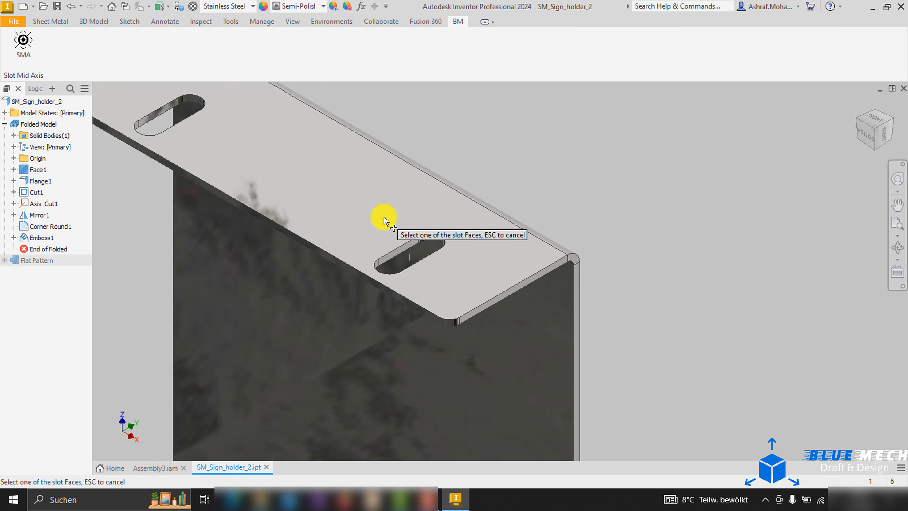
{"action": "scroll", "coordinate": [266, 179], "scroll_direction": "up", "scroll_amount": 8}
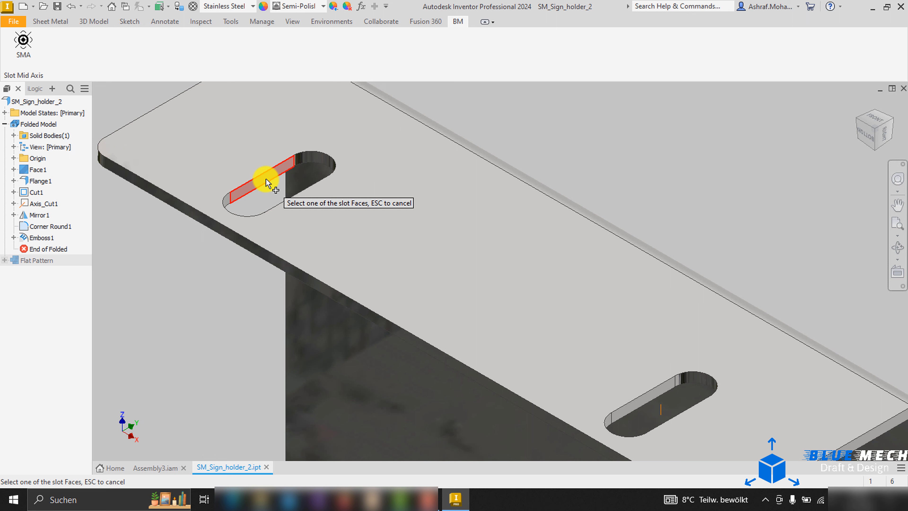
{"action": "left_click", "coordinate": [268, 181]}
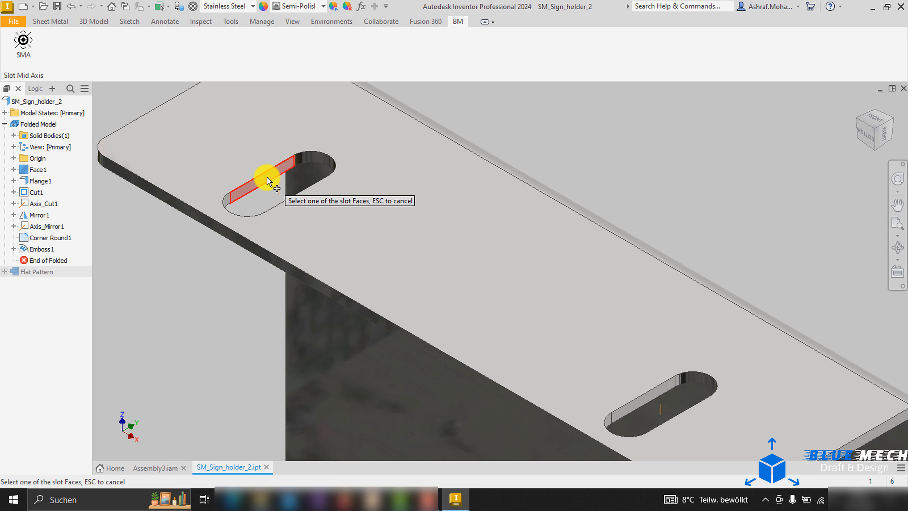
Step: Highlight the Mirror1 feature to compare the mirrored slot with its Axis_Mirror1 axis
{"action": "left_click", "coordinate": [39, 214]}
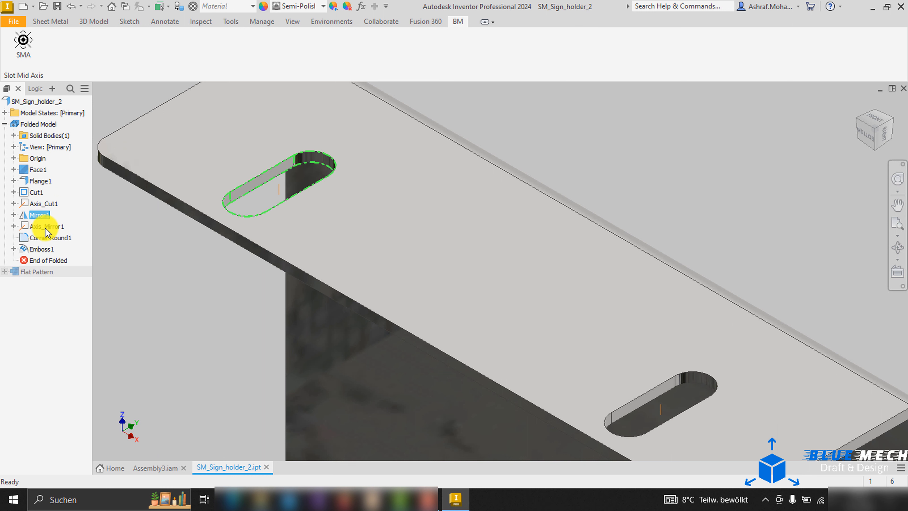
{"action": "scroll", "coordinate": [150, 247], "scroll_direction": "down", "scroll_amount": 5}
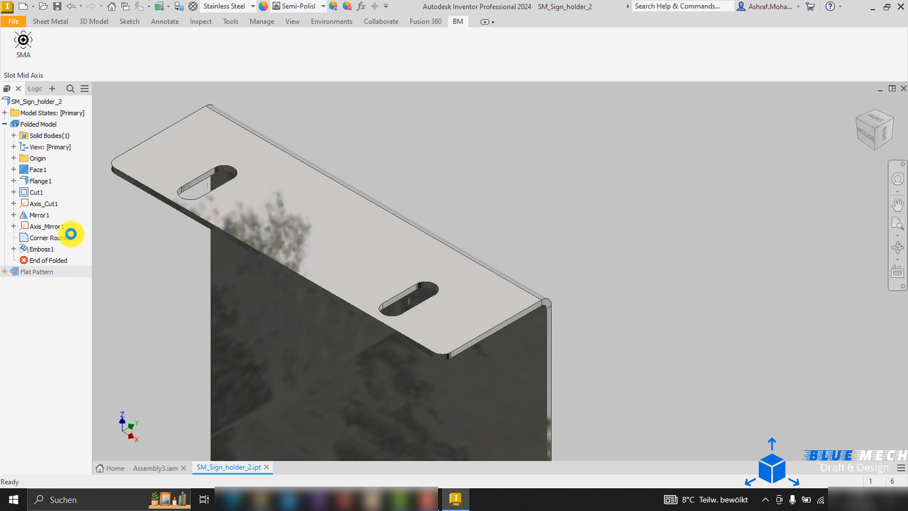
{"action": "left_click", "coordinate": [105, 231]}
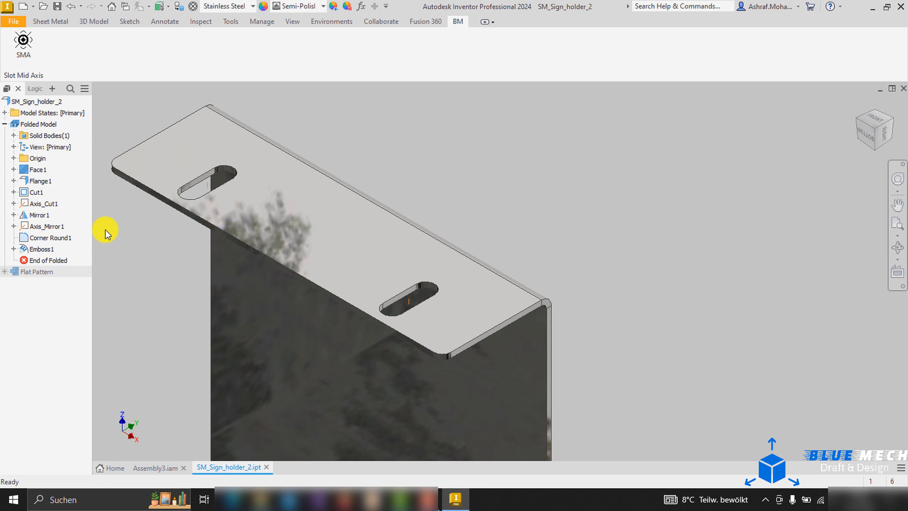
Step: Measure the distance from the Axis_Cut1 axis to the slot's straight side face, and leave the measurement
{"action": "scroll", "coordinate": [429, 293], "scroll_direction": "up", "scroll_amount": 5}
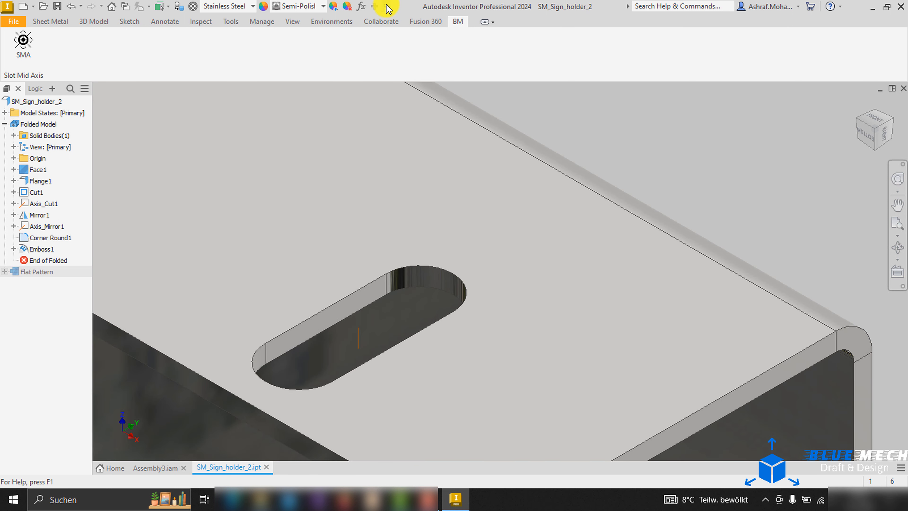
{"action": "left_click", "coordinate": [386, 6]}
{"action": "left_click", "coordinate": [412, 302]}
{"action": "left_click", "coordinate": [374, 6]}
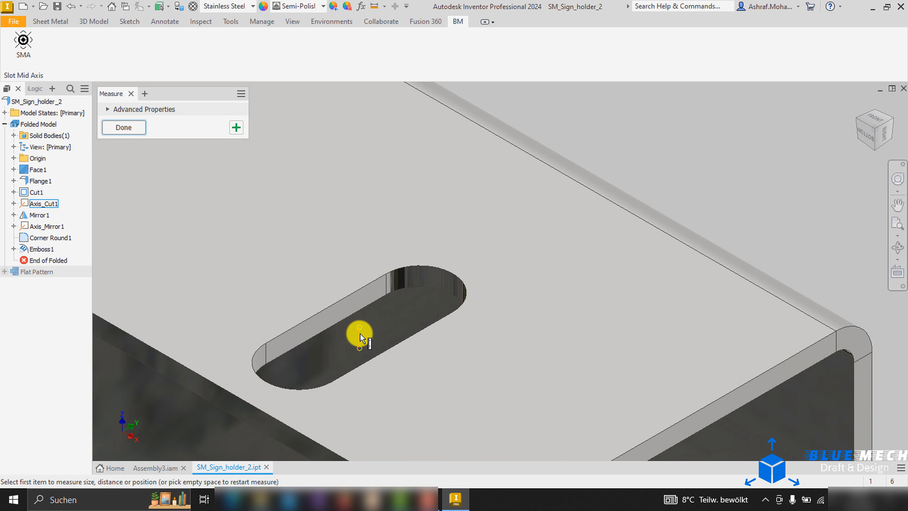
{"action": "left_click", "coordinate": [361, 337]}
{"action": "left_click", "coordinate": [331, 317]}
{"action": "scroll", "coordinate": [415, 298], "scroll_direction": "down", "scroll_amount": 3}
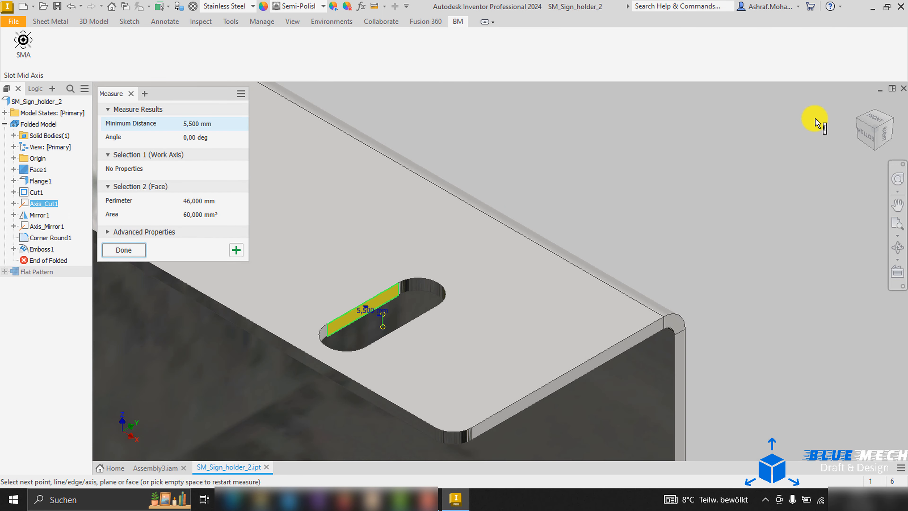
{"action": "right_click", "coordinate": [548, 191]}
{"action": "left_click", "coordinate": [600, 192]}
Step: Measure the slot's width between its two straight sides, and leave the measurement
{"action": "left_click", "coordinate": [375, 7]}
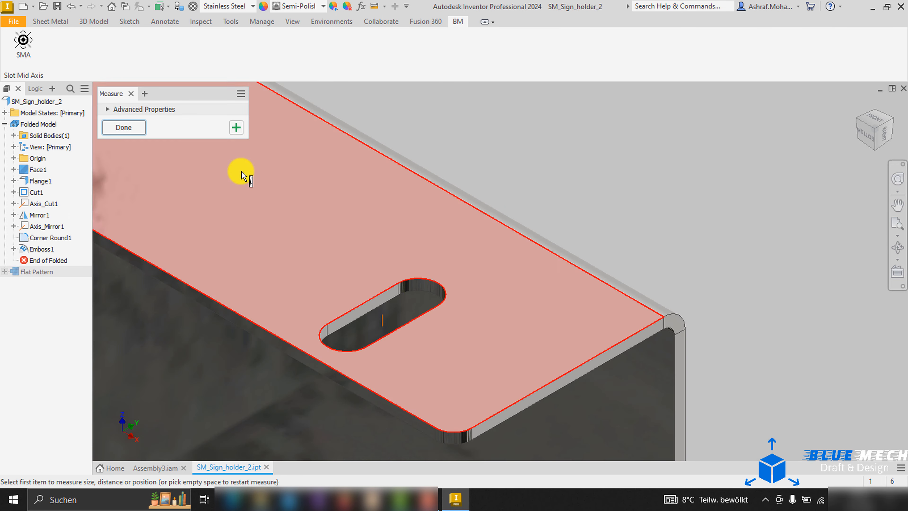
{"action": "left_click", "coordinate": [370, 305]}
{"action": "left_click", "coordinate": [408, 324]}
{"action": "key", "text": "Escape"}
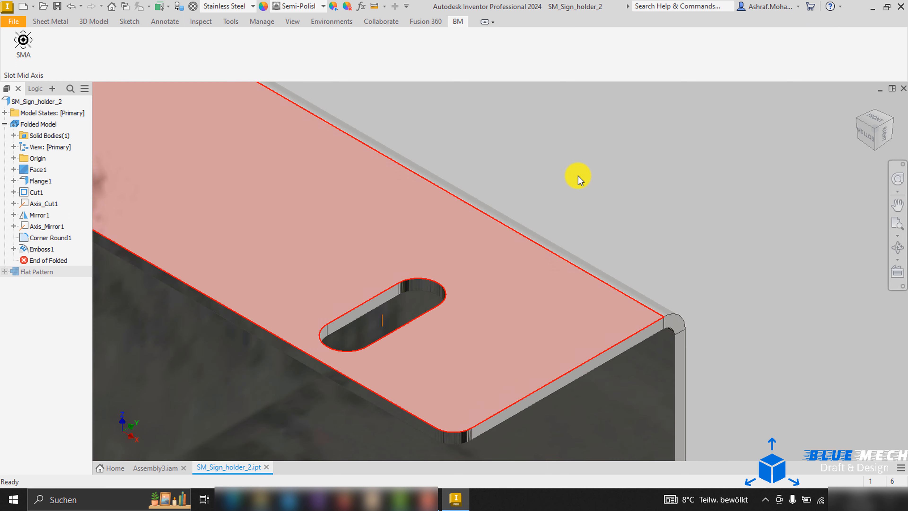
Step: Reduce the slot's 11 mm width dimension in Sketch4 of Cut1, and finish the sketch
{"action": "left_click", "coordinate": [14, 192]}
{"action": "double_click", "coordinate": [50, 204]}
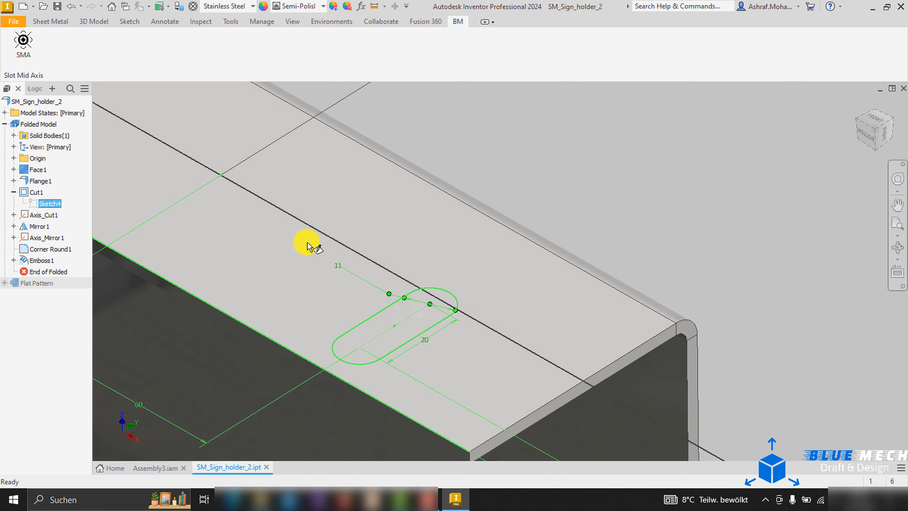
{"action": "double_click", "coordinate": [429, 222]}
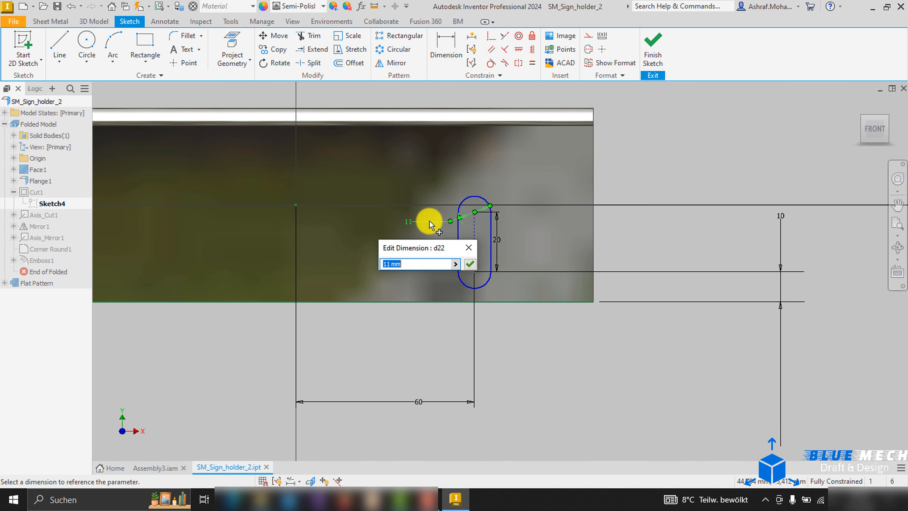
{"action": "key", "text": "Return"}
{"action": "left_click", "coordinate": [653, 46]}
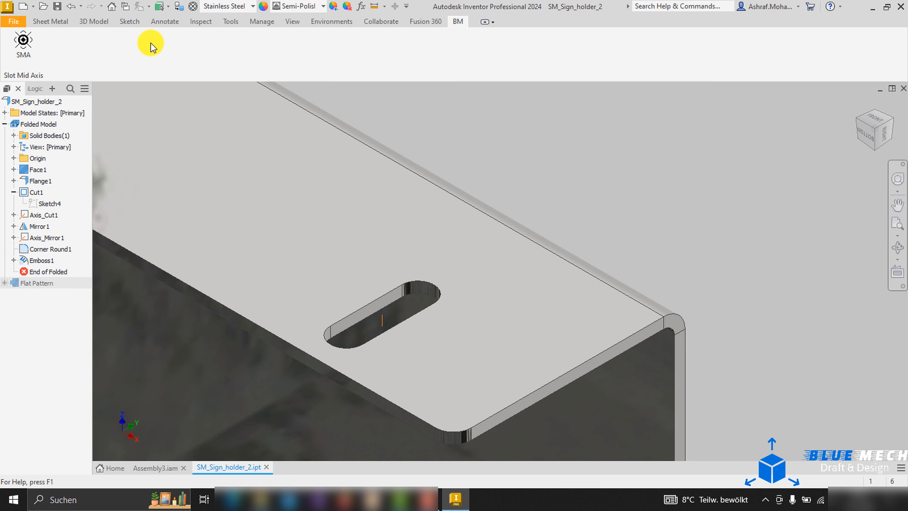
Step: Measure from the Axis_Cut1 axis to the side face of the narrowed slot
{"action": "left_click", "coordinate": [374, 7]}
{"action": "left_click", "coordinate": [380, 319]}
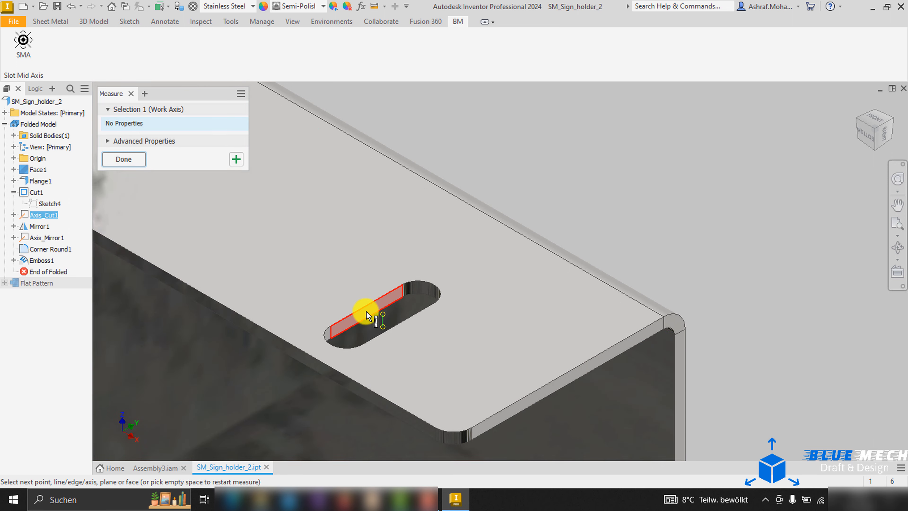
{"action": "left_click", "coordinate": [366, 316]}
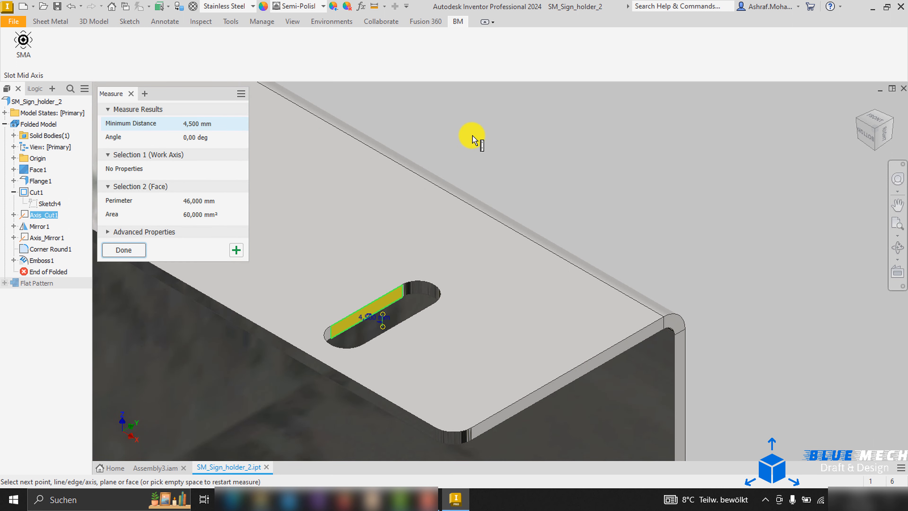
Step: Set the slot's horizontal position dimension in Sketch4 of Cut1 to 60 mm + 10 mm, and finish the sketch
{"action": "key", "text": "Escape"}
{"action": "left_click", "coordinate": [50, 203]}
{"action": "key", "text": "Page_Up"}
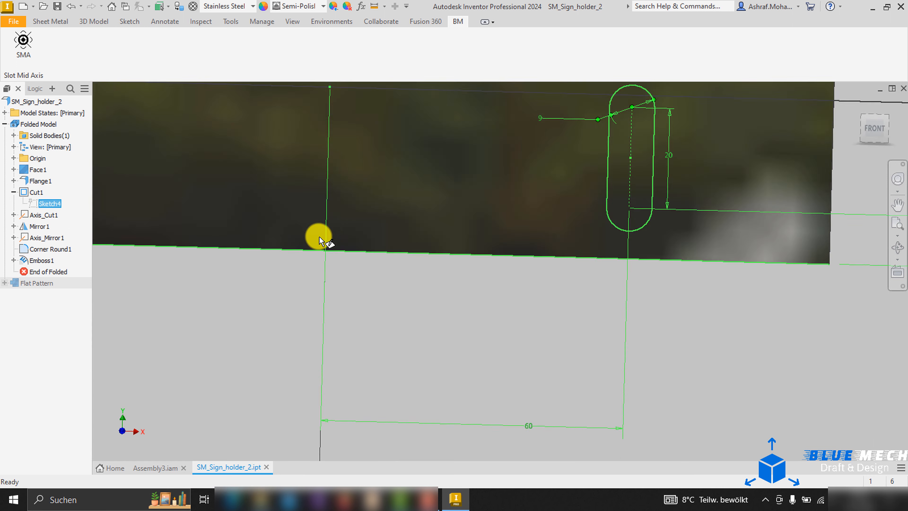
{"action": "double_click", "coordinate": [445, 333]}
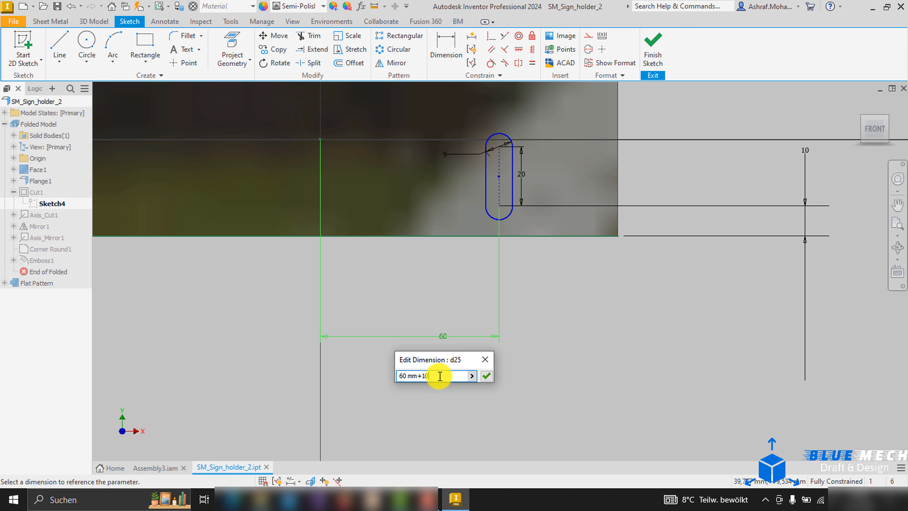
{"action": "key", "text": "Return"}
{"action": "left_click", "coordinate": [653, 46]}
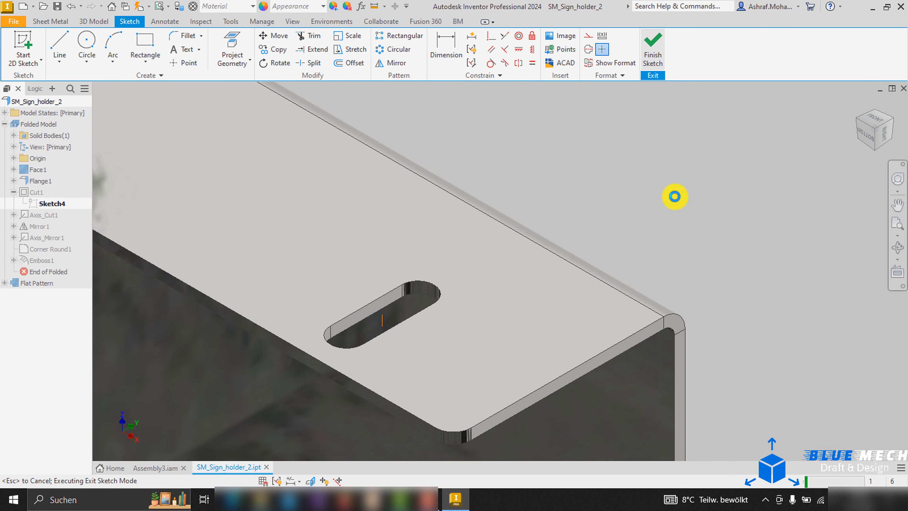
Step: Measure from the Axis_Cut1 axis to the side face of the moved slot, and leave the measurement
{"action": "left_click", "coordinate": [419, 340]}
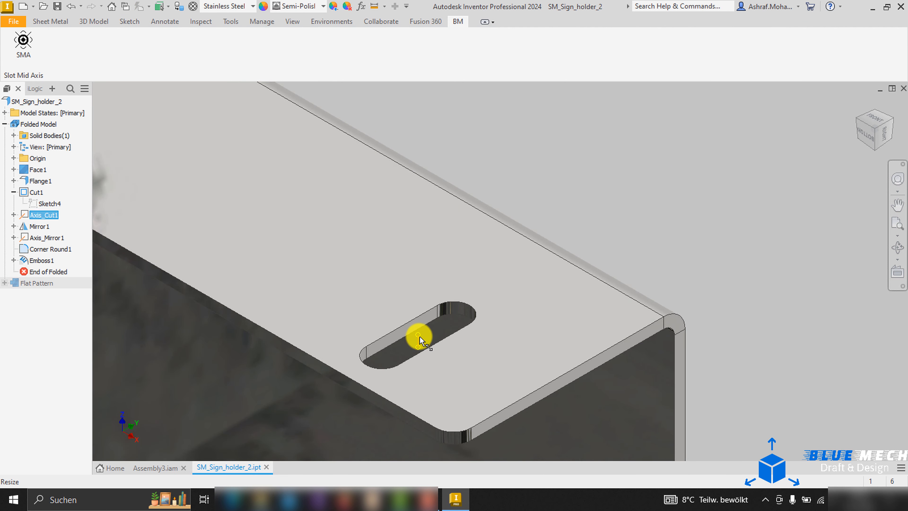
{"action": "left_click", "coordinate": [375, 5]}
{"action": "left_click", "coordinate": [417, 340]}
{"action": "left_click", "coordinate": [406, 329]}
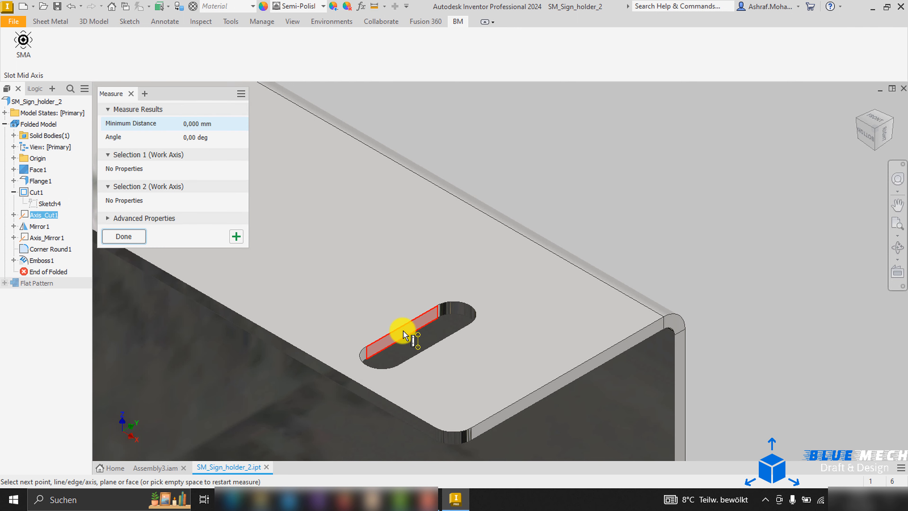
{"action": "right_click", "coordinate": [550, 177]}
{"action": "left_click", "coordinate": [598, 182]}
Step: Examine where Axis_Cut1 and Axis_Mirror1 sit within their slots in a front view and a rotated view
{"action": "left_click", "coordinate": [880, 122]}
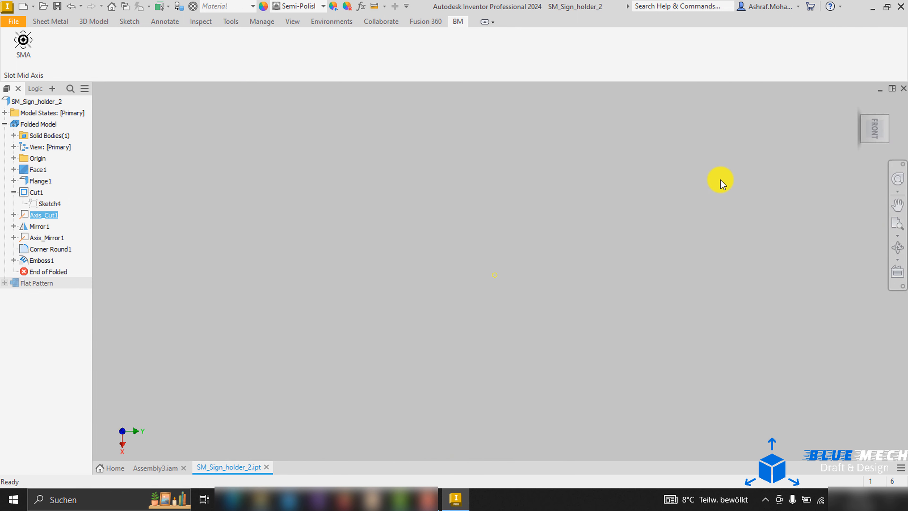
{"action": "scroll", "coordinate": [720, 181], "scroll_direction": "down", "scroll_amount": 5}
{"action": "middle_click_drag", "start_coordinate": [622, 268], "coordinate": [480, 308]}
{"action": "scroll", "coordinate": [420, 325], "scroll_direction": "down", "scroll_amount": 4}
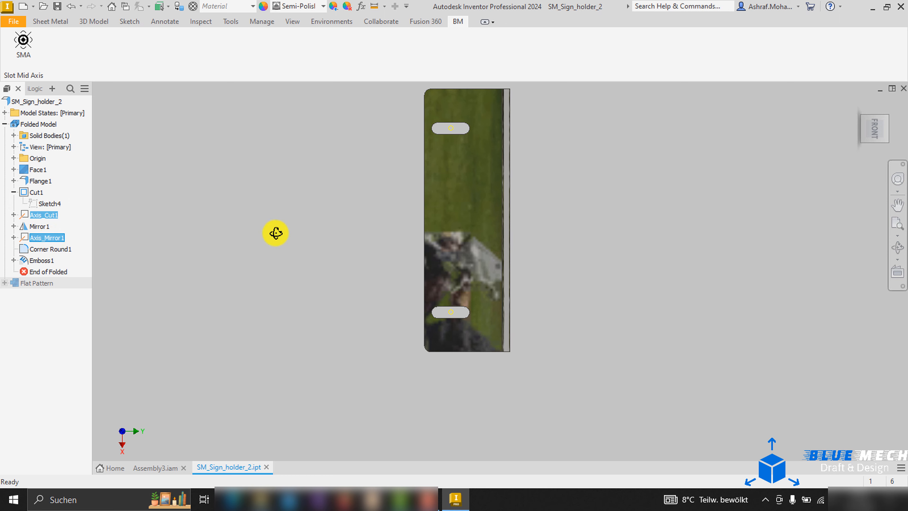
{"action": "middle_click_drag", "start_coordinate": [276, 233], "coordinate": [361, 228], "text": "shift"}
{"action": "scroll", "coordinate": [281, 243], "scroll_direction": "up", "scroll_amount": 5}
{"action": "scroll", "coordinate": [281, 244], "scroll_direction": "down", "scroll_amount": 8}
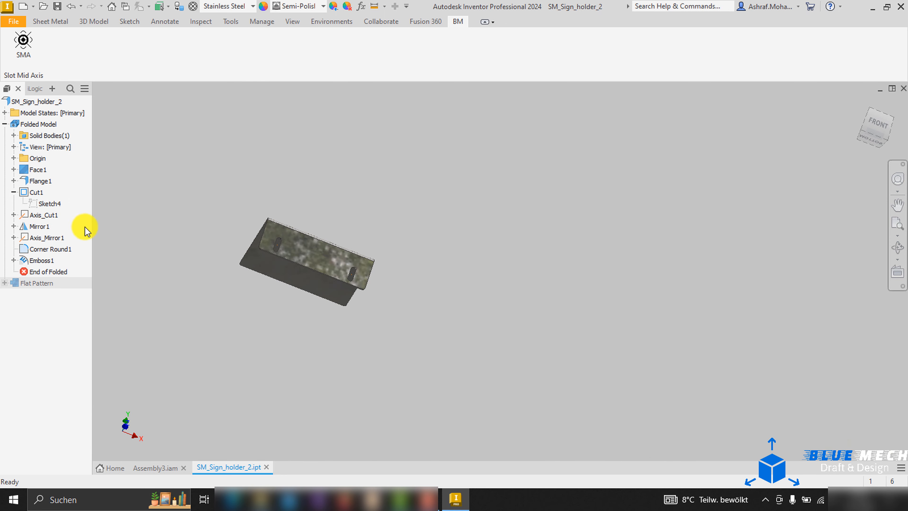
Step: Set the slot's horizontal position dimension in Sketch4 of Cut1 to 60 mm, and finish the sketch
{"action": "double_click", "coordinate": [51, 203]}
{"action": "double_click", "coordinate": [508, 286]}
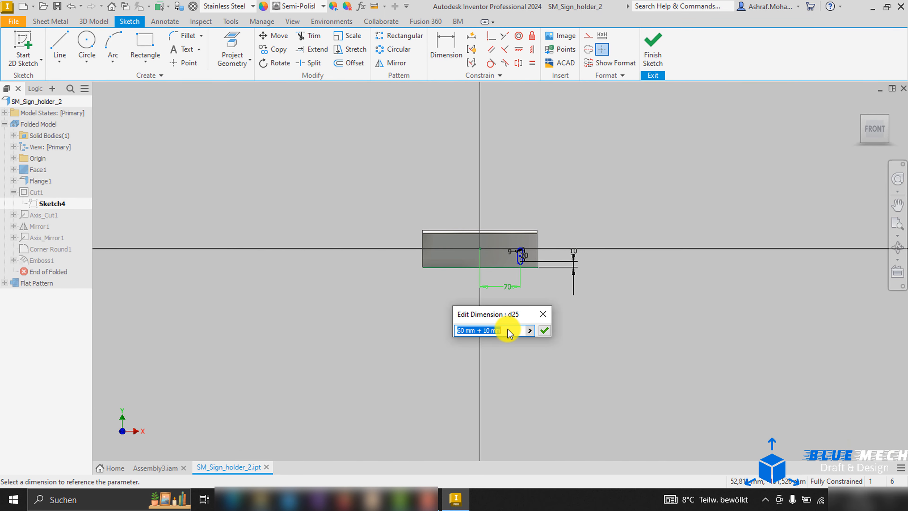
{"action": "left_click_drag", "start_coordinate": [510, 333], "coordinate": [486, 333]}
{"action": "key", "text": "BackSpace"}
{"action": "key", "text": "Return"}
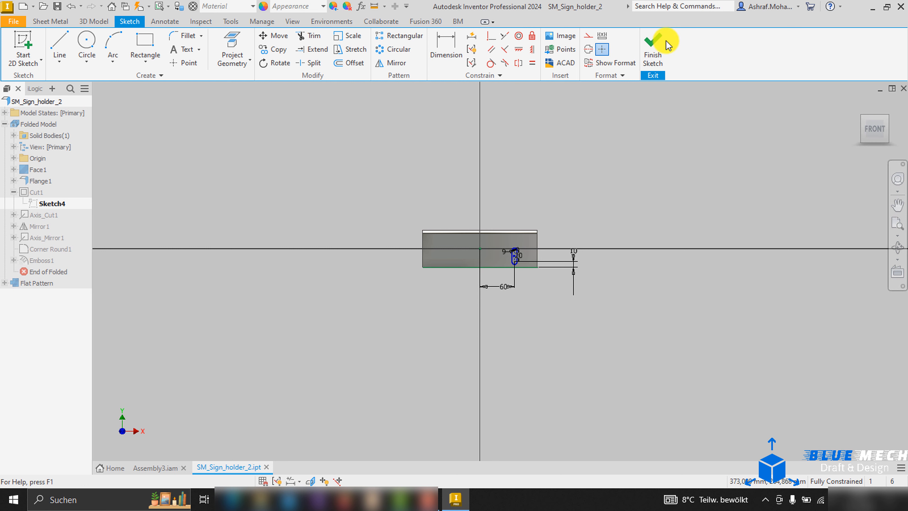
{"action": "left_click", "coordinate": [655, 51]}
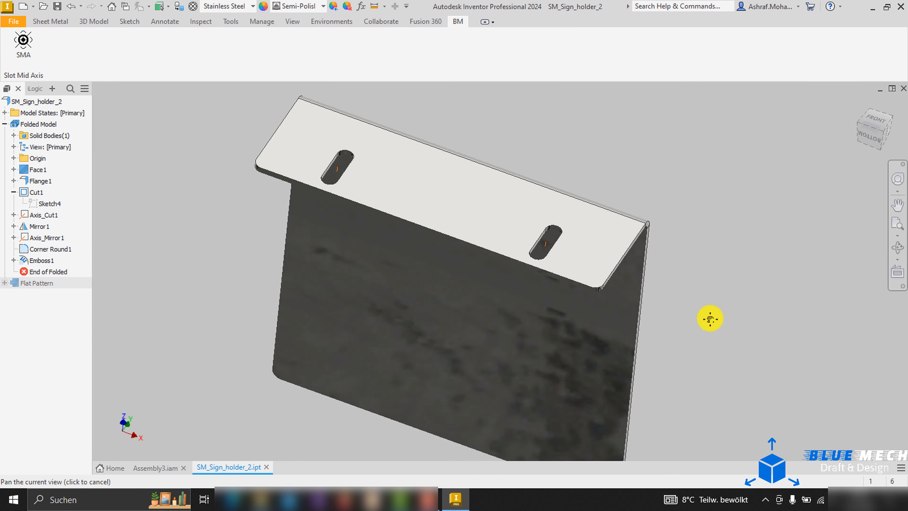
Step: Hide the Axis_Cut1 and Axis_Mirror1 work axes together, and make both visible again
{"action": "right_click", "coordinate": [49, 240]}
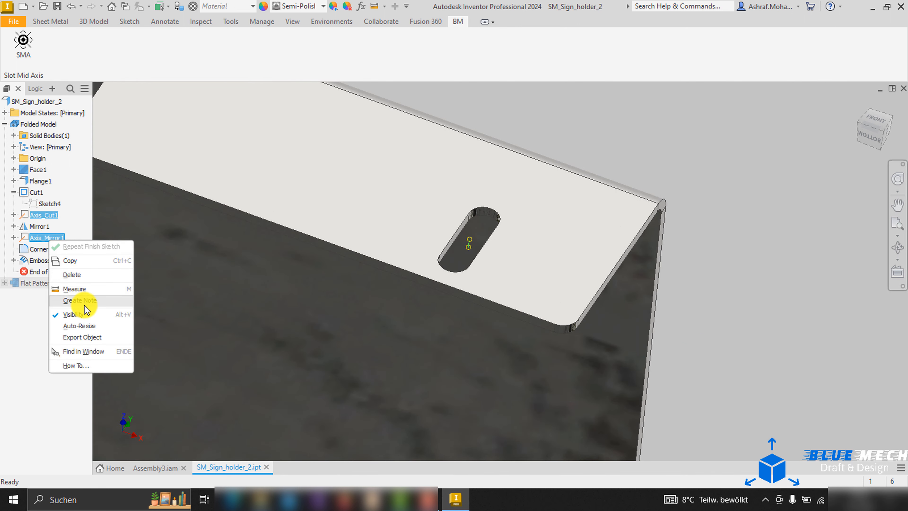
{"action": "left_click", "coordinate": [86, 314]}
{"action": "left_click", "coordinate": [37, 216]}
{"action": "left_click", "coordinate": [40, 238], "text": "ctrl"}
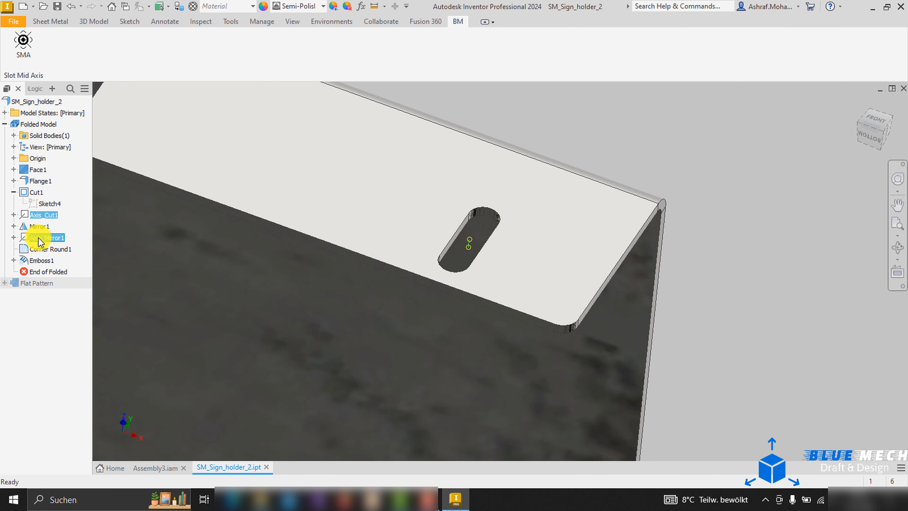
{"action": "right_click", "coordinate": [39, 238]}
{"action": "left_click", "coordinate": [67, 310]}
Step: In Assembly3, mate Axis_Mirror1 of SM_Sign_holder_2 to the axis of the matching round hole in SM_Sign_holder_1 with 0 mm offset
{"action": "left_click", "coordinate": [161, 468]}
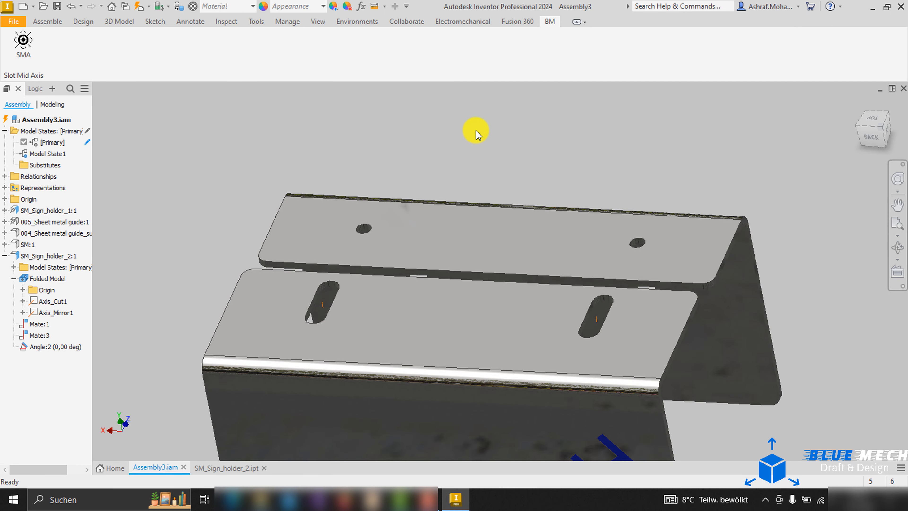
{"action": "left_click", "coordinate": [48, 21]}
{"action": "left_click", "coordinate": [148, 49]}
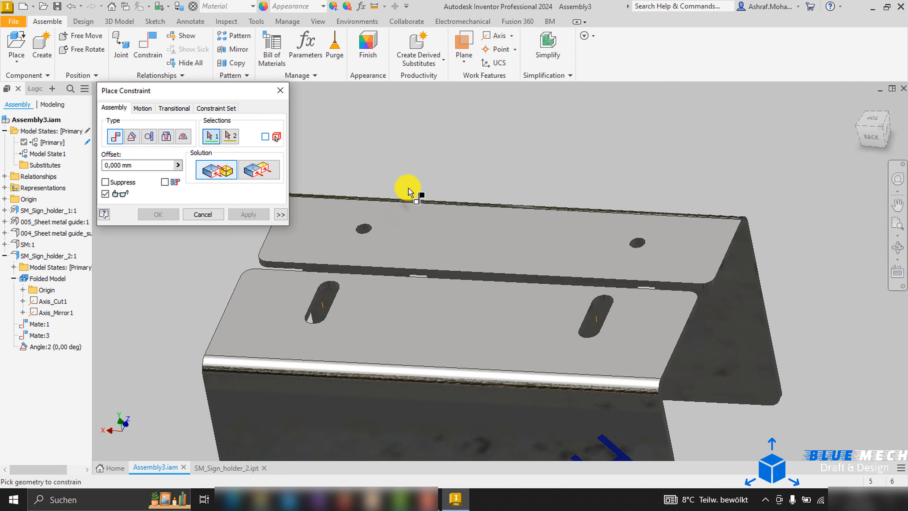
{"action": "scroll", "coordinate": [604, 331], "scroll_direction": "down", "scroll_amount": 3}
{"action": "scroll", "coordinate": [603, 329], "scroll_direction": "down", "scroll_amount": 3}
{"action": "left_click", "coordinate": [584, 302]}
{"action": "scroll", "coordinate": [589, 295], "scroll_direction": "up", "scroll_amount": 4}
{"action": "scroll", "coordinate": [644, 182], "scroll_direction": "down", "scroll_amount": 4}
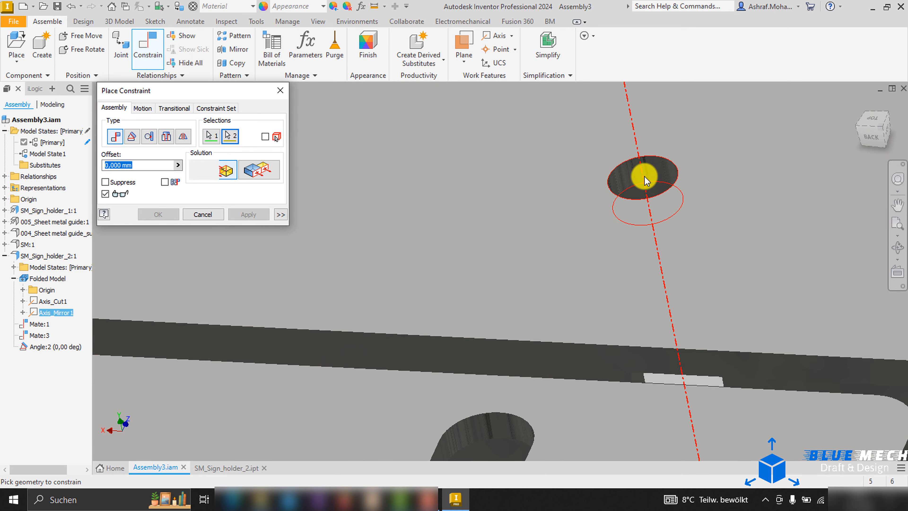
{"action": "left_click", "coordinate": [644, 176]}
{"action": "scroll", "coordinate": [645, 176], "scroll_direction": "up", "scroll_amount": 4}
{"action": "left_click", "coordinate": [249, 216]}
{"action": "left_click", "coordinate": [208, 213]}
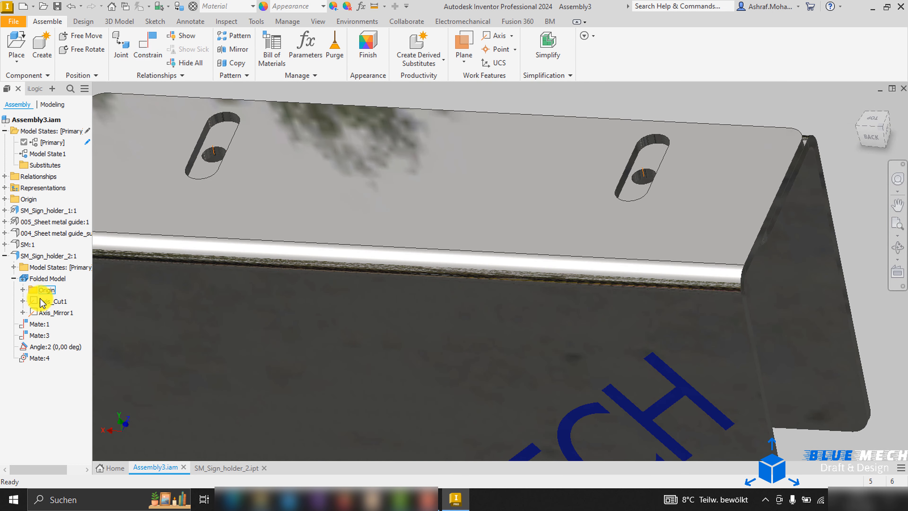
Step: Delete the Angle:2 and Mate:1 constraints of SM_Sign_holder_2, and swing the freed part about its mated hole axis
{"action": "left_click", "coordinate": [4, 256]}
{"action": "left_click", "coordinate": [161, 235]}
{"action": "left_click", "coordinate": [8, 263]}
{"action": "right_click", "coordinate": [46, 311]}
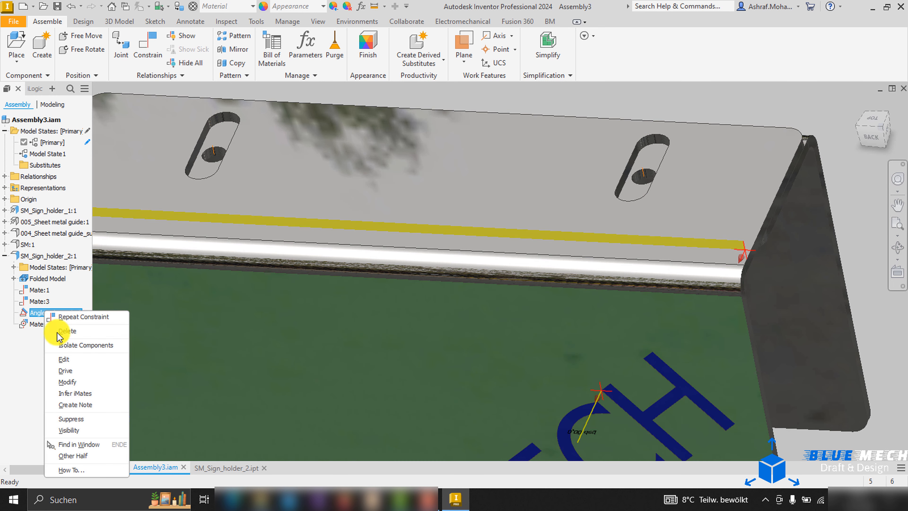
{"action": "left_click", "coordinate": [78, 335]}
{"action": "left_click", "coordinate": [38, 291]}
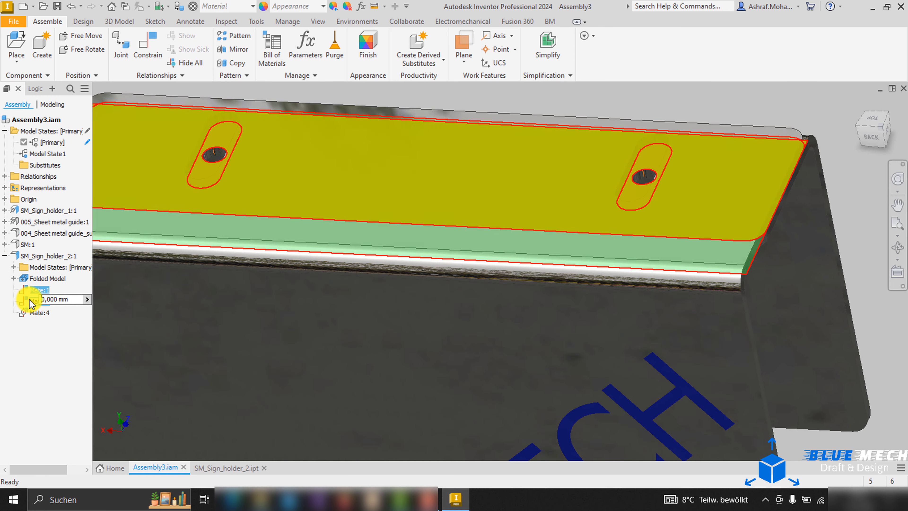
{"action": "right_click", "coordinate": [40, 291]}
{"action": "left_click", "coordinate": [61, 307]}
{"action": "left_click_drag", "start_coordinate": [180, 302], "coordinate": [295, 425]}
{"action": "left_click", "coordinate": [219, 344]}
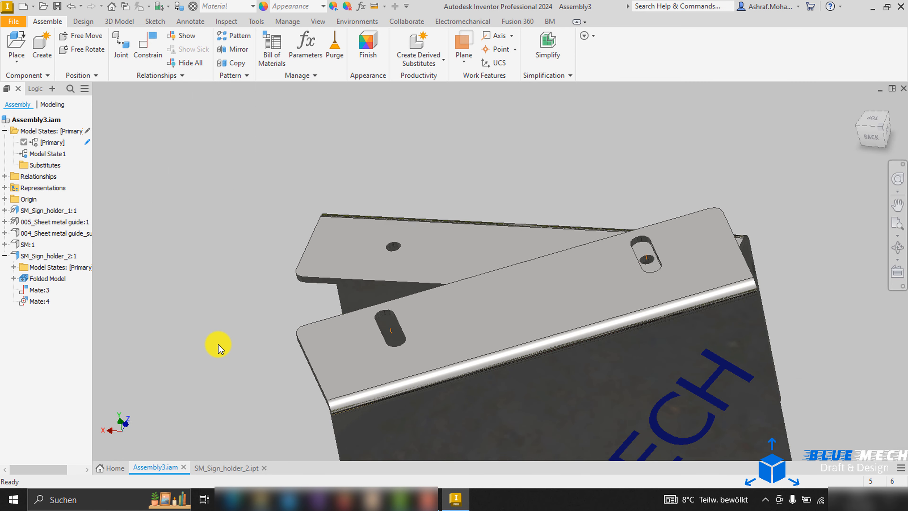
Step: Mate Axis_Cut1 of SM_Sign_holder_2 to the axis of the other round hole in SM_Sign_holder_1 with 0 mm offset
{"action": "left_click", "coordinate": [142, 46]}
{"action": "scroll", "coordinate": [392, 323], "scroll_direction": "up", "scroll_amount": 3}
{"action": "scroll", "coordinate": [393, 324], "scroll_direction": "up", "scroll_amount": 3}
{"action": "left_click", "coordinate": [390, 360]}
{"action": "scroll", "coordinate": [391, 361], "scroll_direction": "down", "scroll_amount": 6}
{"action": "scroll", "coordinate": [385, 279], "scroll_direction": "up", "scroll_amount": 5}
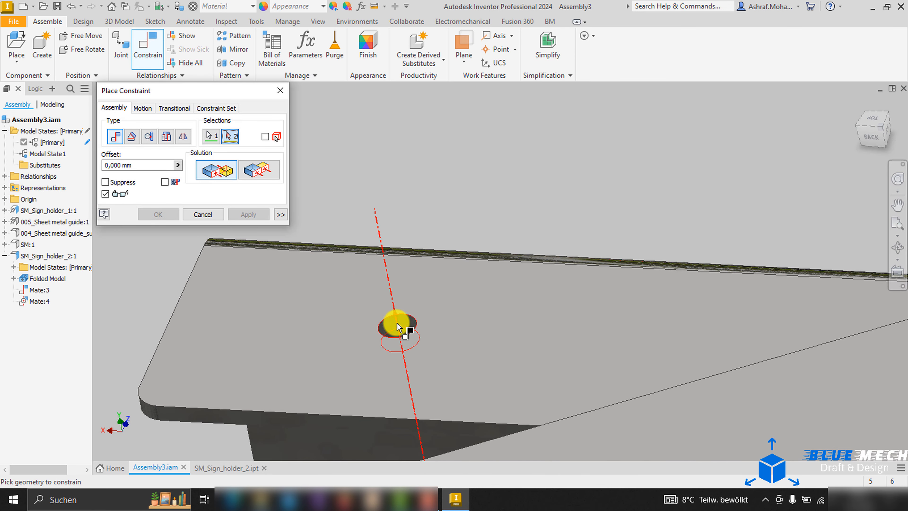
{"action": "left_click", "coordinate": [398, 323]}
{"action": "left_click", "coordinate": [159, 214]}
Step: Delete the Mate:4 and Mate:5 axis constraints from SM_Sign_holder_2
{"action": "left_click", "coordinate": [879, 128]}
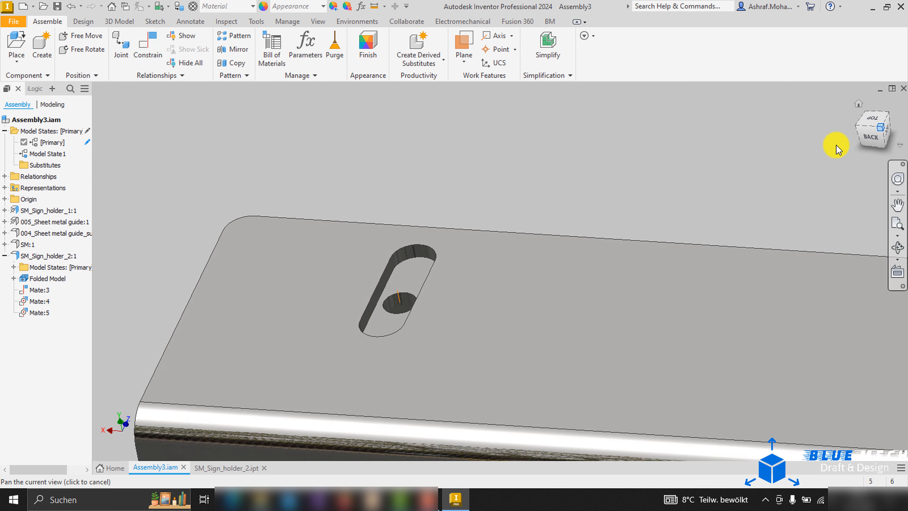
{"action": "scroll", "coordinate": [569, 222], "scroll_direction": "up", "scroll_amount": 4}
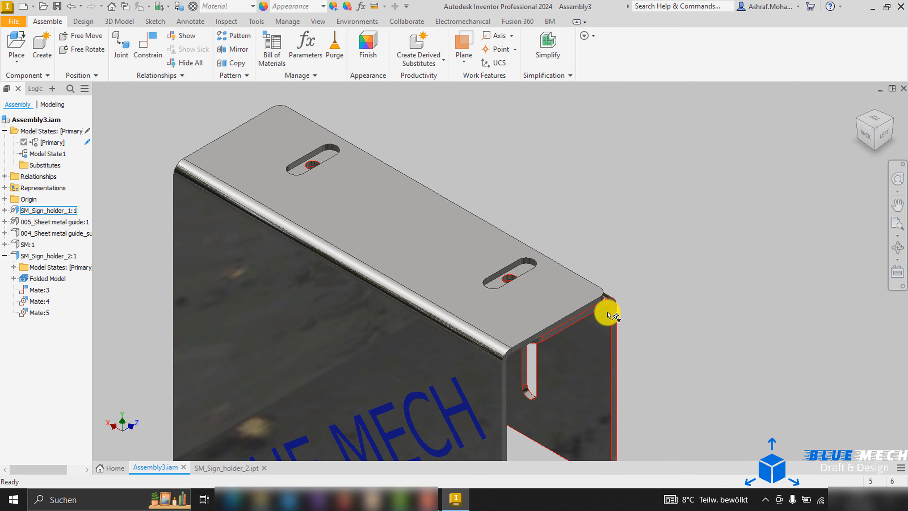
{"action": "left_click", "coordinate": [608, 312]}
{"action": "left_click", "coordinate": [47, 315]}
{"action": "left_click", "coordinate": [41, 301], "text": "ctrl"}
{"action": "right_click", "coordinate": [41, 301]}
{"action": "left_click", "coordinate": [73, 318]}
Step: Open SM_Sign_holder_1, delete the hole centre's horizontal and vertical position dimensions in Sketch3 of Hole1, and finish the sketch
{"action": "left_click", "coordinate": [598, 334]}
{"action": "right_click", "coordinate": [598, 334]}
{"action": "left_click", "coordinate": [602, 75]}
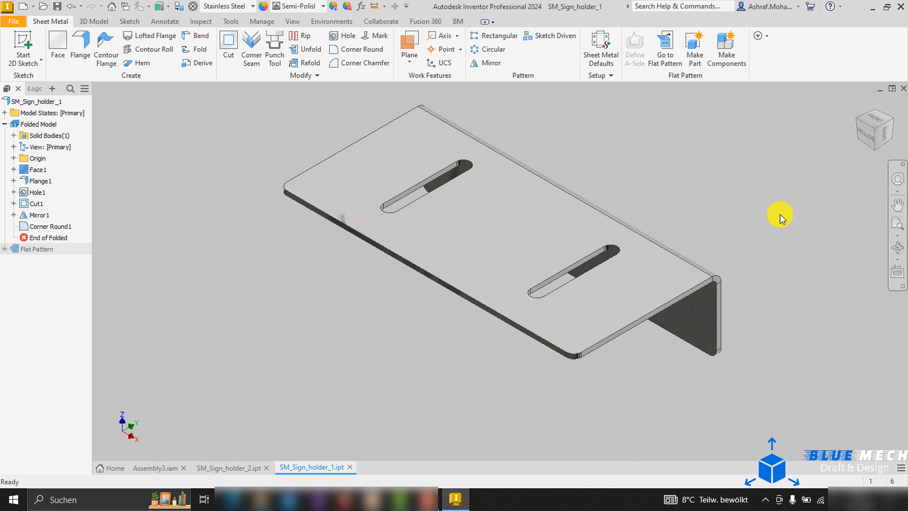
{"action": "key", "text": "F4"}
{"action": "left_click_drag", "start_coordinate": [739, 209], "coordinate": [465, 294]}
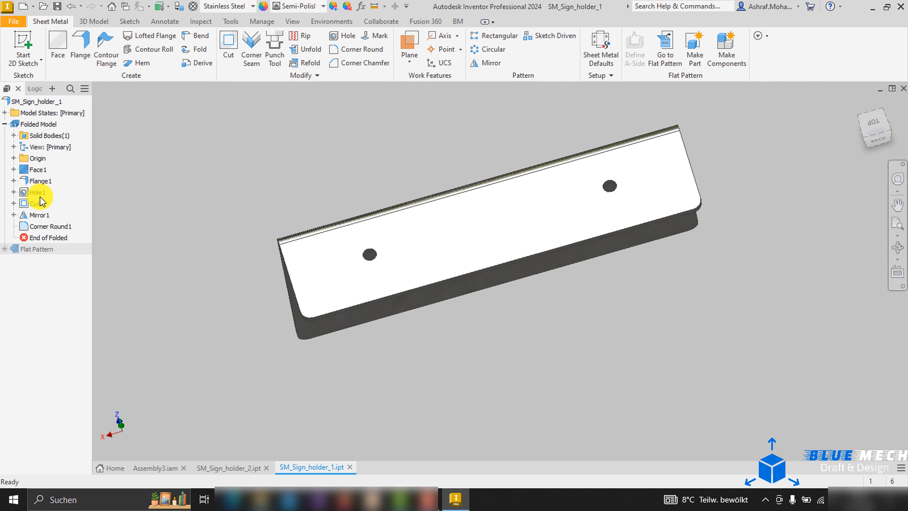
{"action": "left_click", "coordinate": [13, 192]}
{"action": "double_click", "coordinate": [52, 203]}
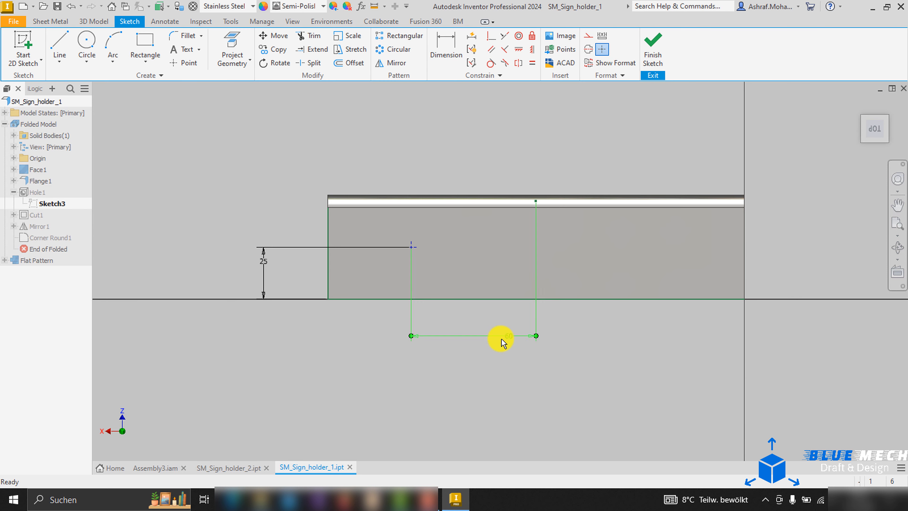
{"action": "key", "text": "Delete"}
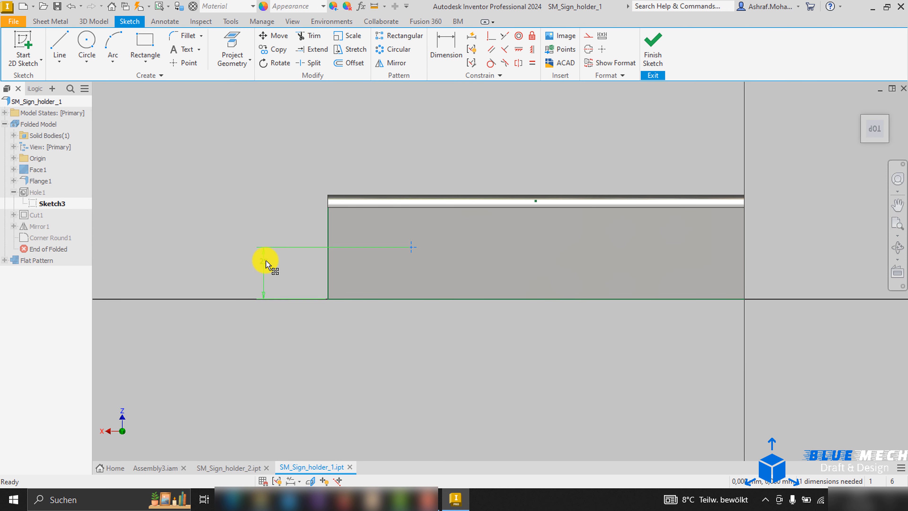
{"action": "left_click", "coordinate": [653, 49]}
Step: Make Hole1 adaptive in the part, and make the SM_Sign_holder_1 component adaptive in Assembly3
{"action": "right_click", "coordinate": [33, 193]}
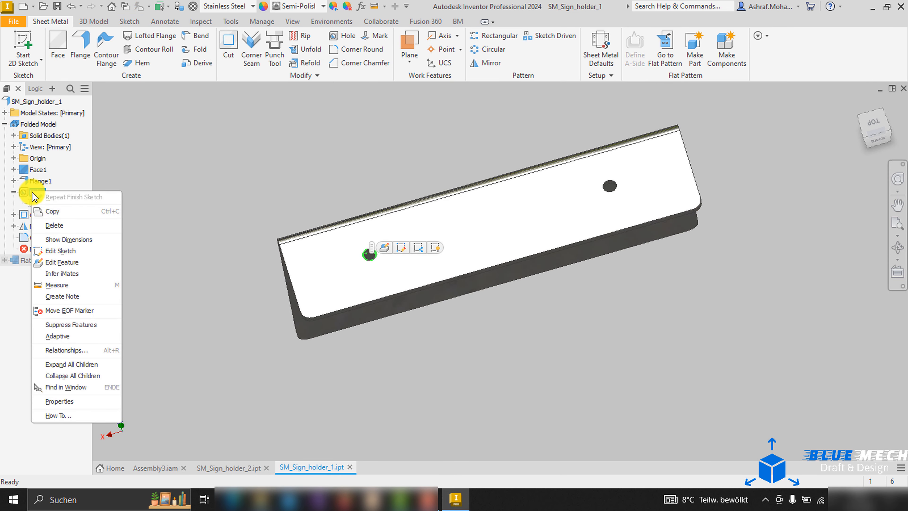
{"action": "key", "text": "Escape"}
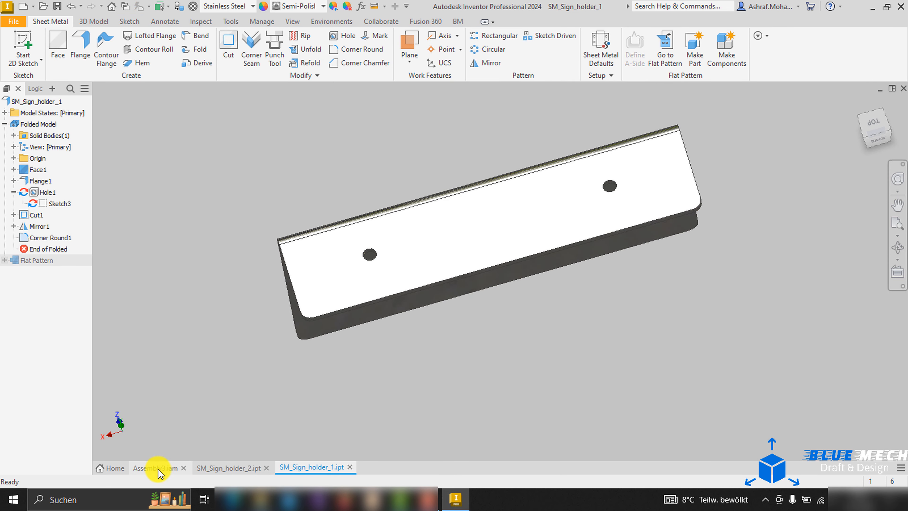
{"action": "key", "text": "ctrl+Tab"}
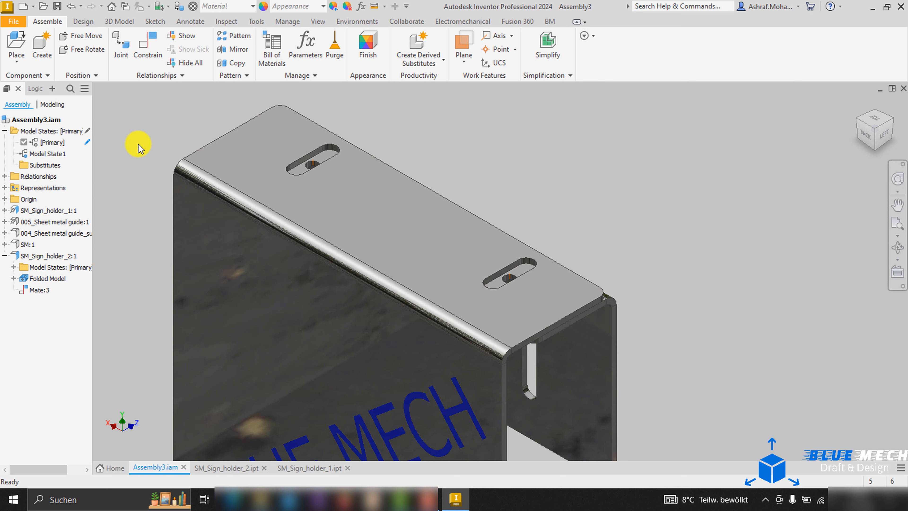
{"action": "right_click", "coordinate": [610, 325]}
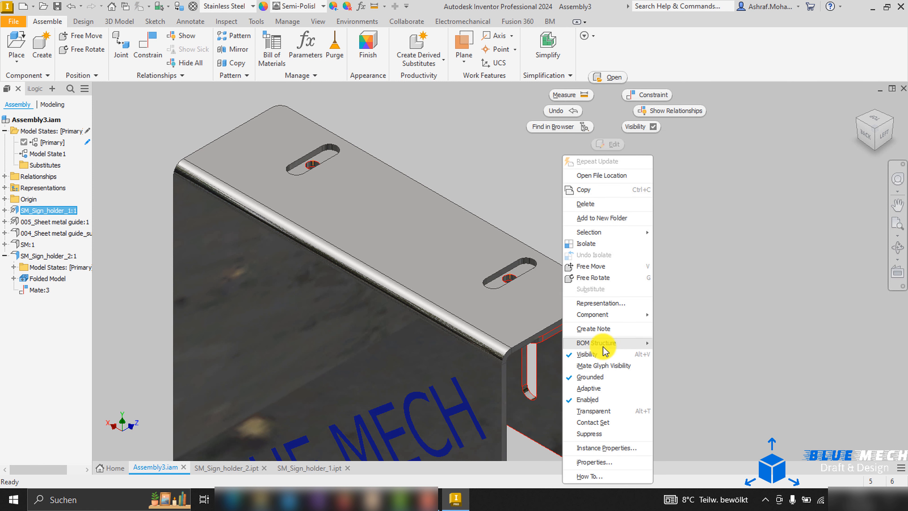
{"action": "left_click", "coordinate": [600, 392]}
{"action": "middle_click_drag", "start_coordinate": [668, 323], "coordinate": [652, 275]}
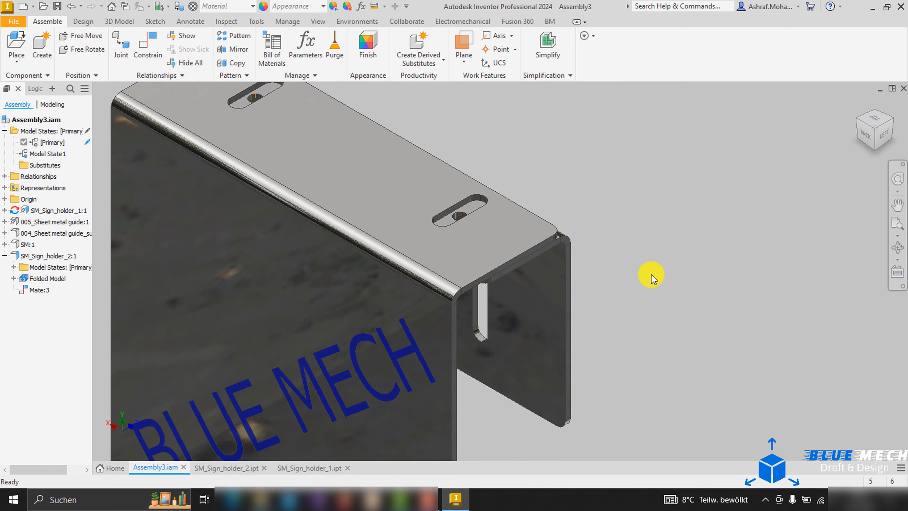
{"action": "right_click", "coordinate": [434, 328]}
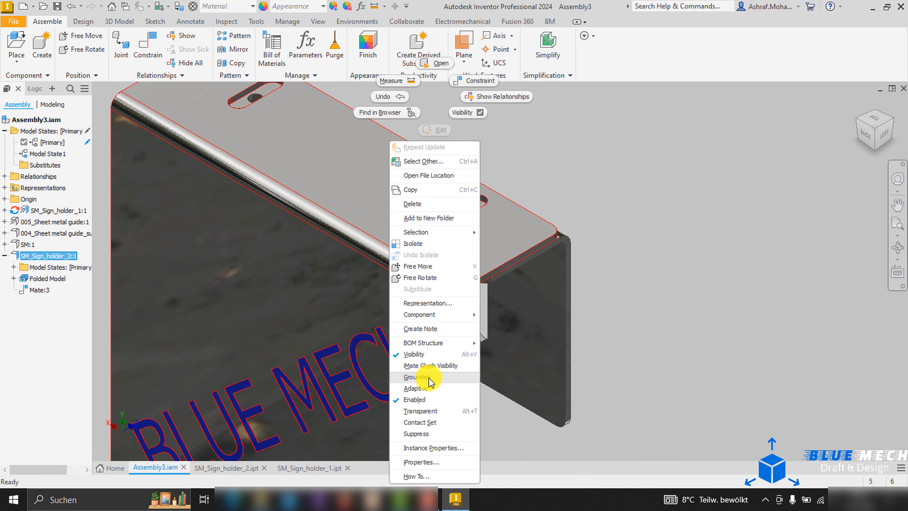
{"action": "left_click", "coordinate": [438, 397]}
{"action": "middle_click_drag", "start_coordinate": [635, 248], "coordinate": [655, 304]}
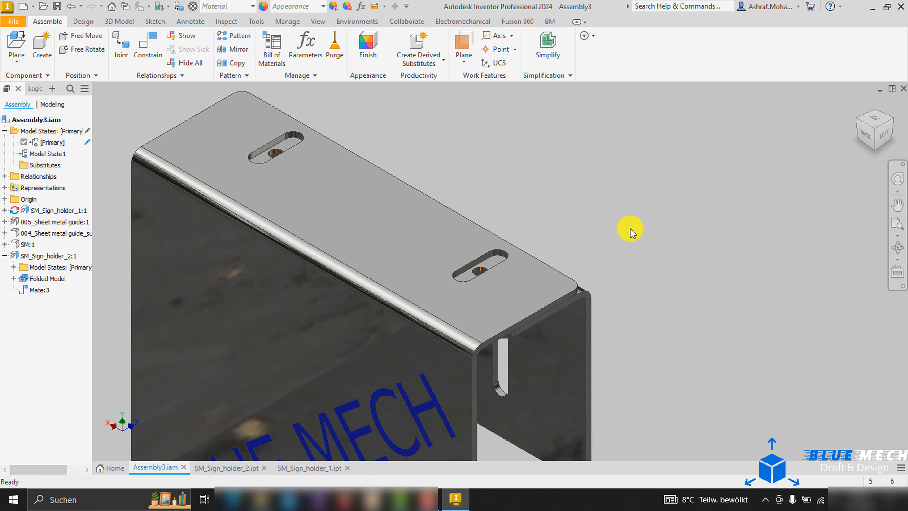
Step: In SM_Sign_holder_1, move the Hole1 centre point in Sketch3 to another spot on the flange and finish the sketch
{"action": "left_click", "coordinate": [317, 469]}
{"action": "left_click", "coordinate": [57, 204]}
{"action": "key", "text": "Page_Up"}
{"action": "left_click_drag", "start_coordinate": [375, 268], "coordinate": [466, 254]}
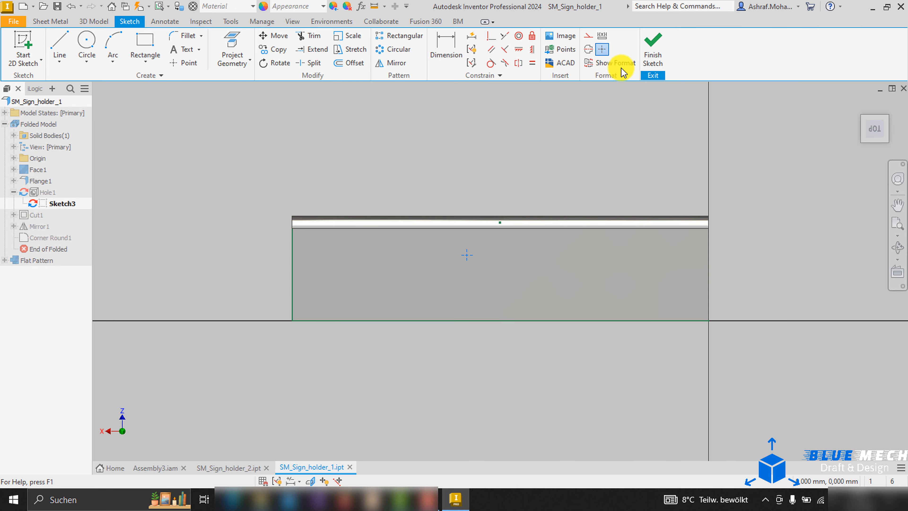
{"action": "left_click", "coordinate": [653, 50]}
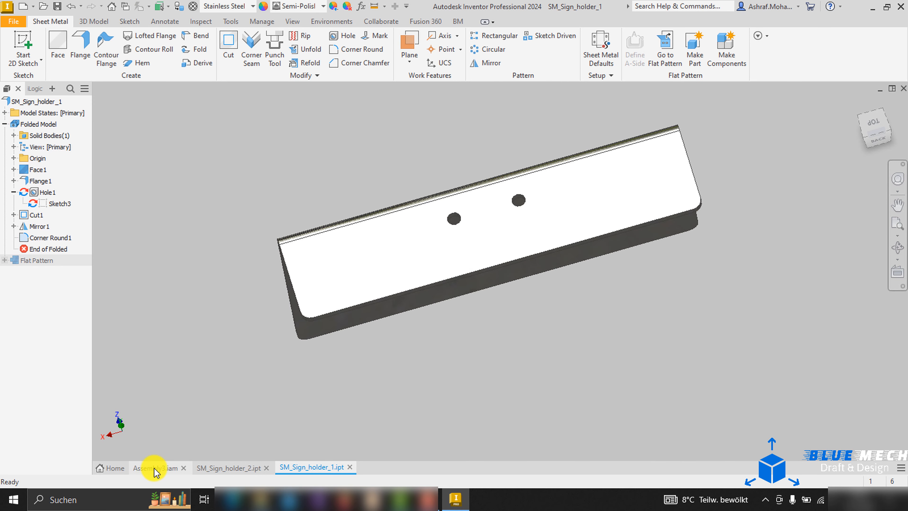
Step: Back in Assembly3, mate the adaptive hole's axis in SM_Sign_holder_1 to the slot's mid axis in SM_Sign_holder_2 with 0 mm offset
{"action": "left_click", "coordinate": [165, 465]}
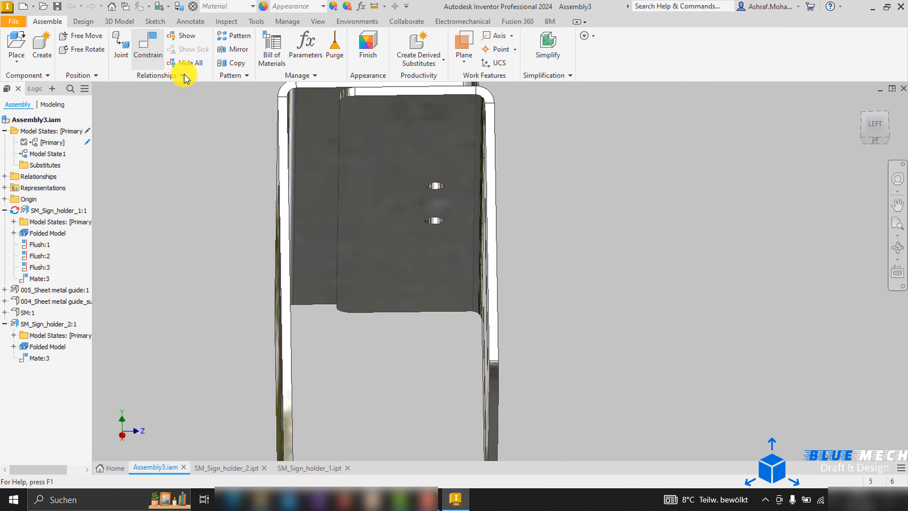
{"action": "left_click", "coordinate": [148, 50]}
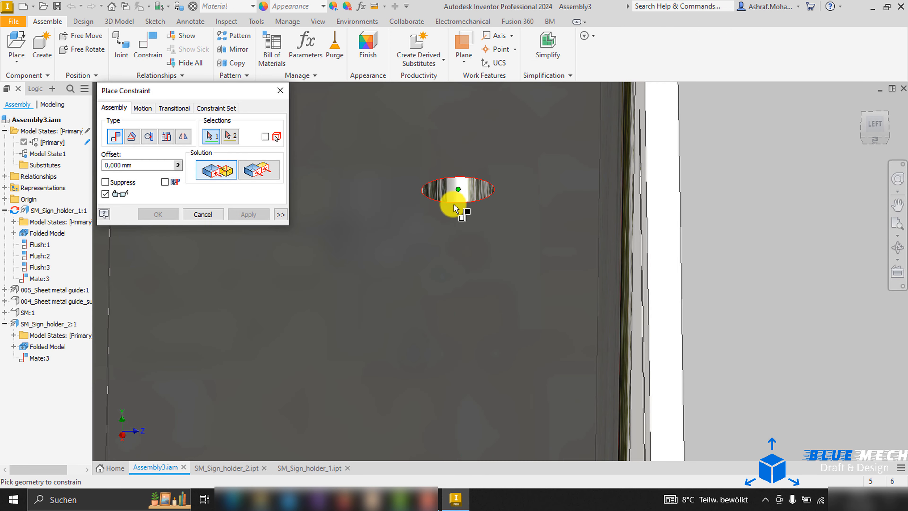
{"action": "left_click", "coordinate": [454, 205]}
{"action": "scroll", "coordinate": [361, 264], "scroll_direction": "down", "scroll_amount": 2}
{"action": "middle_click_drag", "start_coordinate": [362, 264], "coordinate": [390, 322], "text": "shift"}
{"action": "scroll", "coordinate": [312, 245], "scroll_direction": "up", "scroll_amount": 5}
{"action": "middle_click_drag", "start_coordinate": [314, 248], "coordinate": [393, 288]}
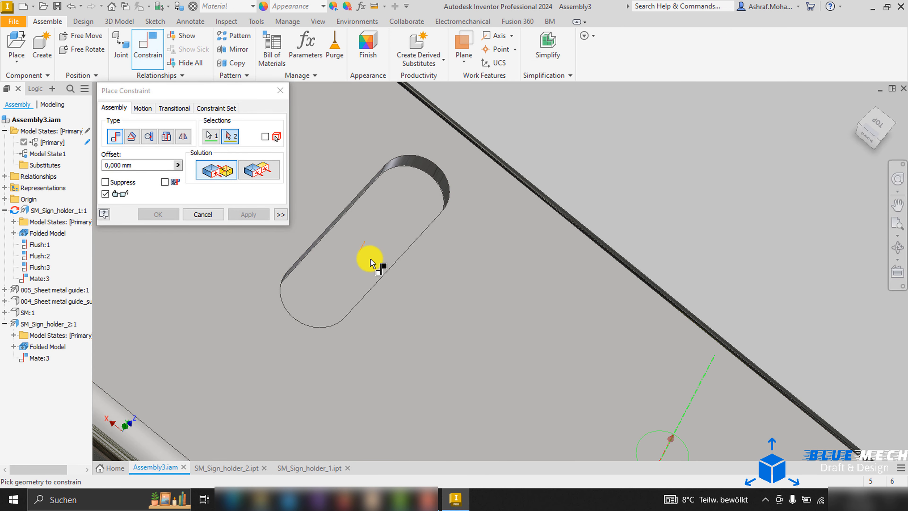
{"action": "left_click", "coordinate": [360, 250]}
{"action": "scroll", "coordinate": [361, 250], "scroll_direction": "down", "scroll_amount": 5}
{"action": "left_click", "coordinate": [247, 214]}
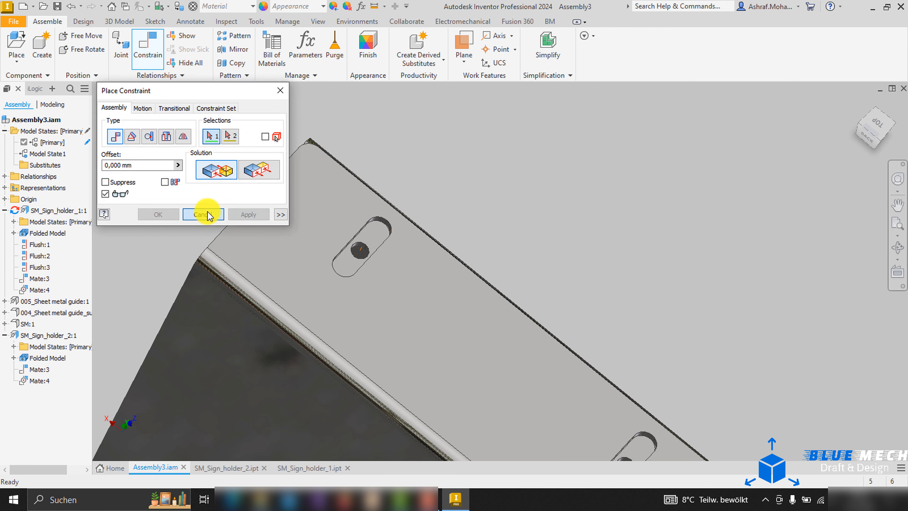
{"action": "left_click", "coordinate": [208, 215]}
Step: Inspect the alignment of the round holes with both slots on the sign holder's upper flange
{"action": "scroll", "coordinate": [307, 249], "scroll_direction": "down", "scroll_amount": 2}
{"action": "middle_click_drag", "start_coordinate": [298, 248], "coordinate": [340, 308], "text": "shift"}
{"action": "scroll", "coordinate": [272, 310], "scroll_direction": "up", "scroll_amount": 5}
{"action": "scroll", "coordinate": [275, 309], "scroll_direction": "down", "scroll_amount": 2}
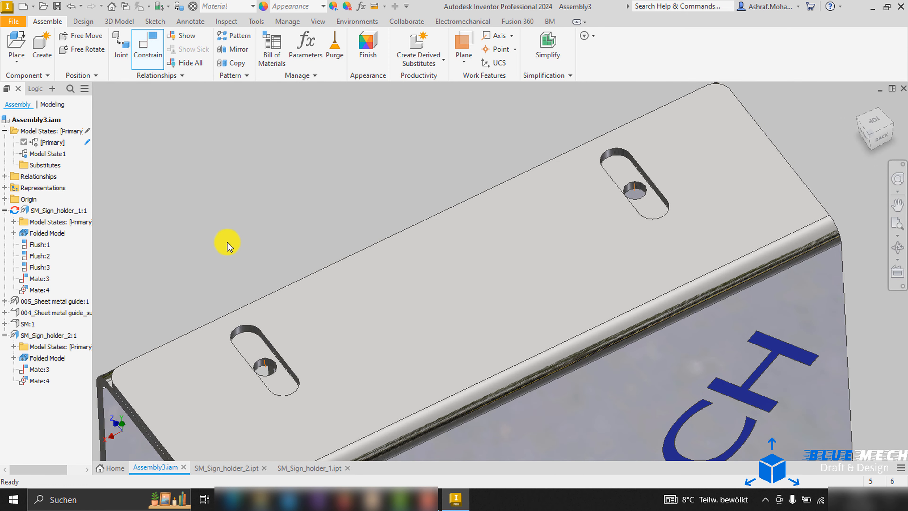
{"action": "scroll", "coordinate": [219, 226], "scroll_direction": "down", "scroll_amount": 3}
{"action": "middle_click_drag", "start_coordinate": [218, 226], "coordinate": [294, 201], "text": "shift"}
{"action": "scroll", "coordinate": [268, 205], "scroll_direction": "up", "scroll_amount": 2}
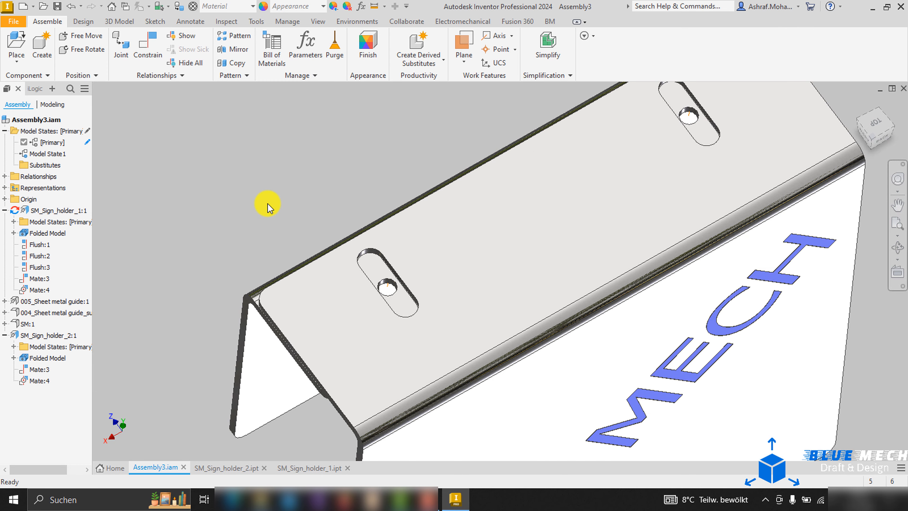
Step: Open Sketch3 of Hole1 in SM_Sign_holder_1 for editing and start dimensioning the hole centre
{"action": "left_click", "coordinate": [308, 468]}
{"action": "scroll", "coordinate": [304, 314], "scroll_direction": "up", "scroll_amount": 5}
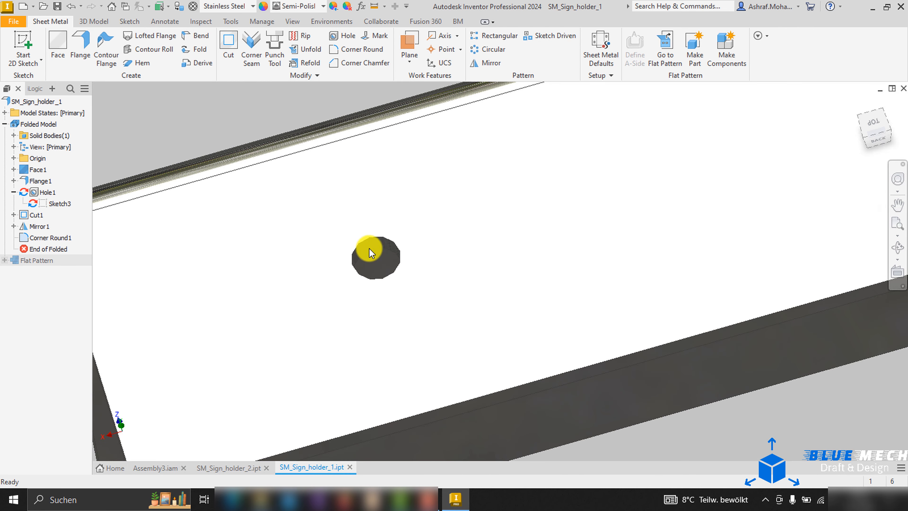
{"action": "left_click", "coordinate": [375, 246]}
{"action": "left_click", "coordinate": [405, 240]}
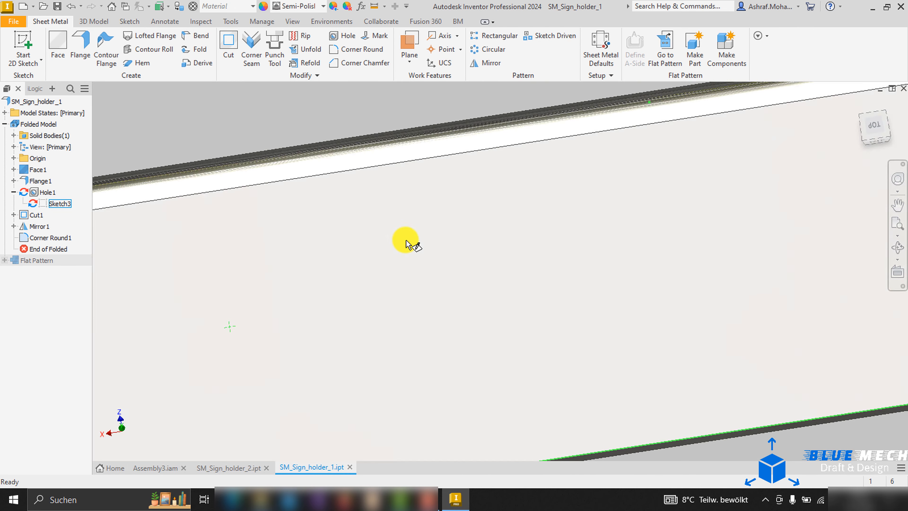
{"action": "key", "text": "d"}
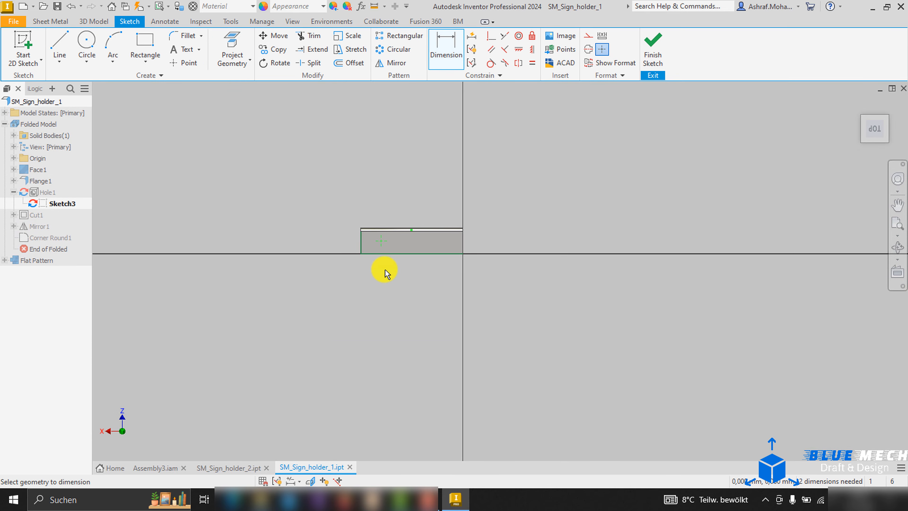
{"action": "left_click", "coordinate": [401, 275]}
{"action": "key", "text": "Return"}
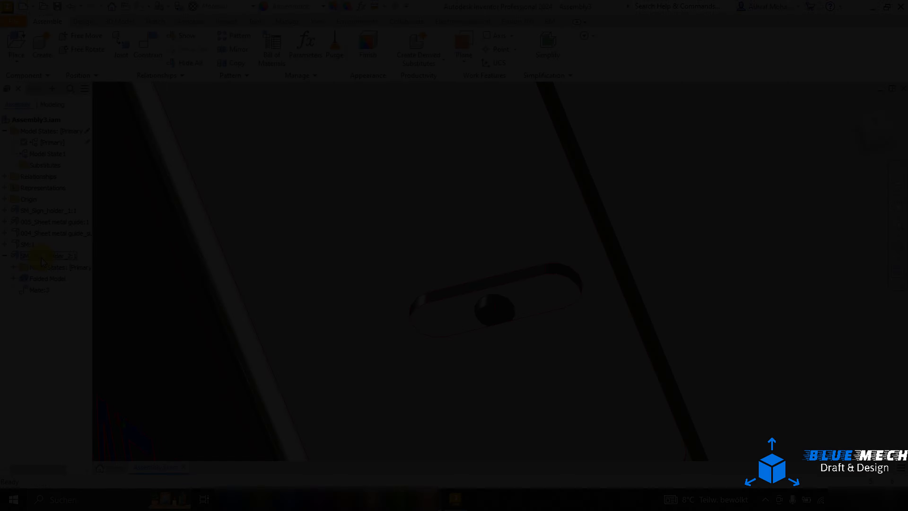
Step: Hide SM_Sign_holder_1 and SM_Sign_holder_2 in Assembly3, and show 005_Sheet metal guide, 004_Sheet metal guide_supp and SM
{"action": "left_click", "coordinate": [47, 211], "text": "ctrl"}
{"action": "left_click", "coordinate": [75, 341]}
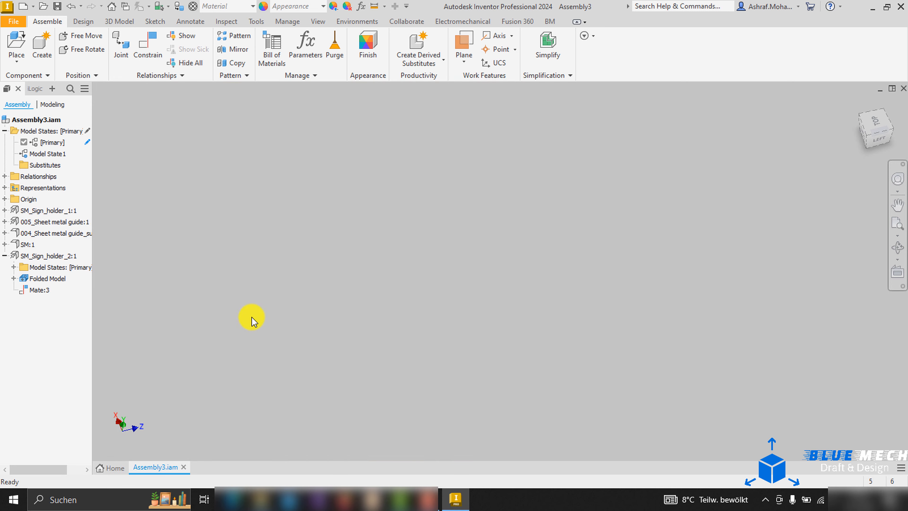
{"action": "left_click", "coordinate": [51, 223]}
{"action": "left_click", "coordinate": [28, 246], "text": "shift"}
{"action": "right_click", "coordinate": [28, 246]}
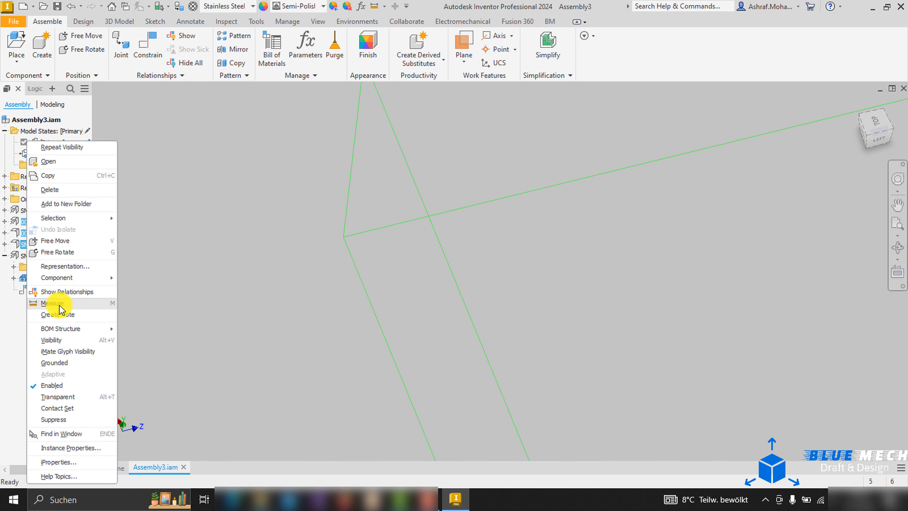
{"action": "left_click", "coordinate": [52, 340]}
{"action": "scroll", "coordinate": [349, 307], "scroll_direction": "down", "scroll_amount": 8}
{"action": "middle_click_drag", "start_coordinate": [346, 306], "coordinate": [205, 292], "text": "shift"}
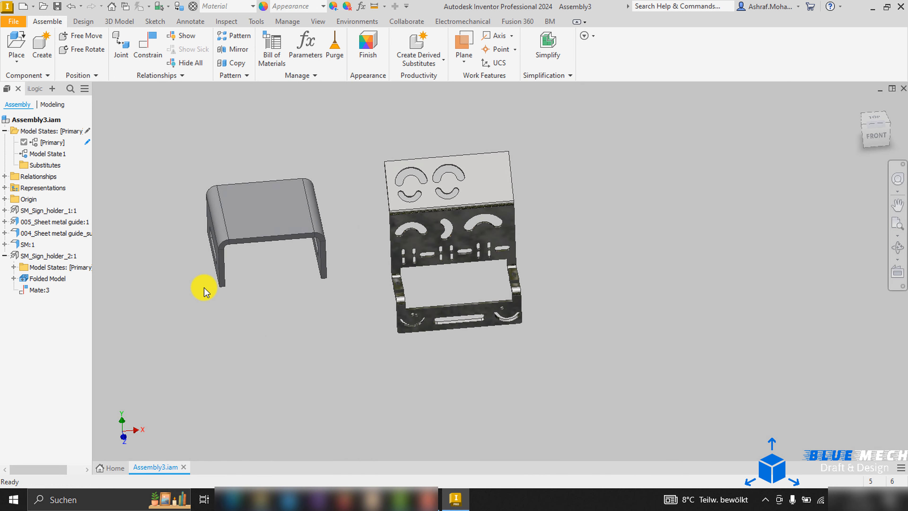
Step: Create a slot mid axis with SMA in the straight side slot of the U-shaped part
{"action": "scroll", "coordinate": [264, 314], "scroll_direction": "up", "scroll_amount": 3}
{"action": "middle_click_drag", "start_coordinate": [304, 363], "coordinate": [330, 349], "text": "shift"}
{"action": "left_click", "coordinate": [550, 21]}
{"action": "left_click", "coordinate": [23, 43]}
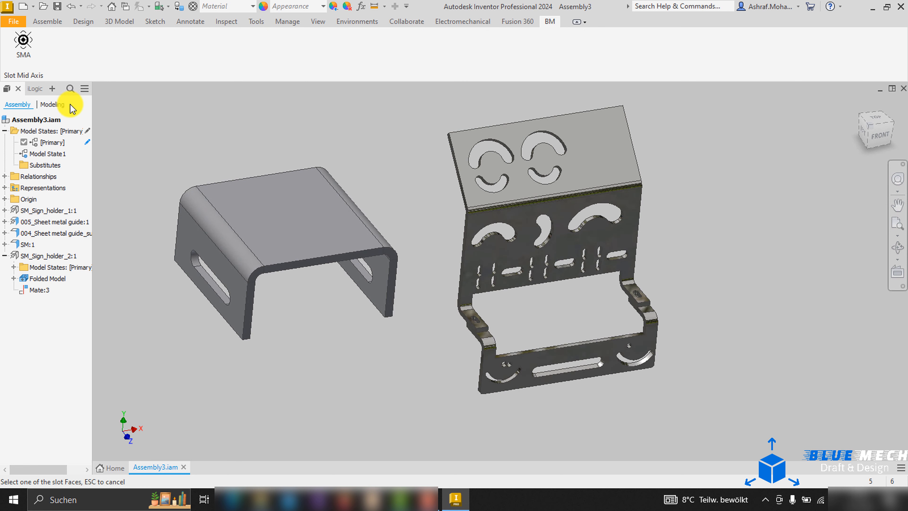
{"action": "scroll", "coordinate": [179, 264], "scroll_direction": "up", "scroll_amount": 3}
{"action": "left_click", "coordinate": [229, 260]}
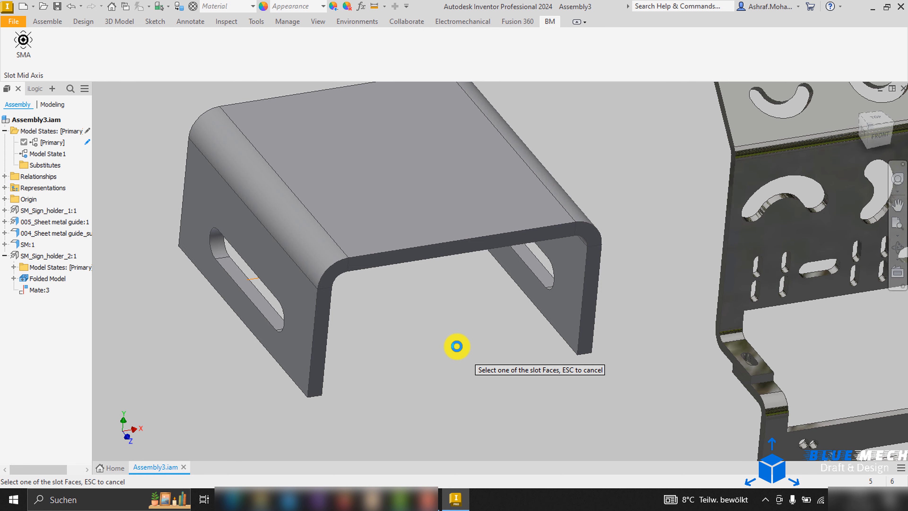
{"action": "scroll", "coordinate": [457, 346], "scroll_direction": "down", "scroll_amount": 3}
{"action": "middle_click_drag", "start_coordinate": [458, 347], "coordinate": [399, 325], "text": "shift"}
{"action": "key", "text": "Escape"}
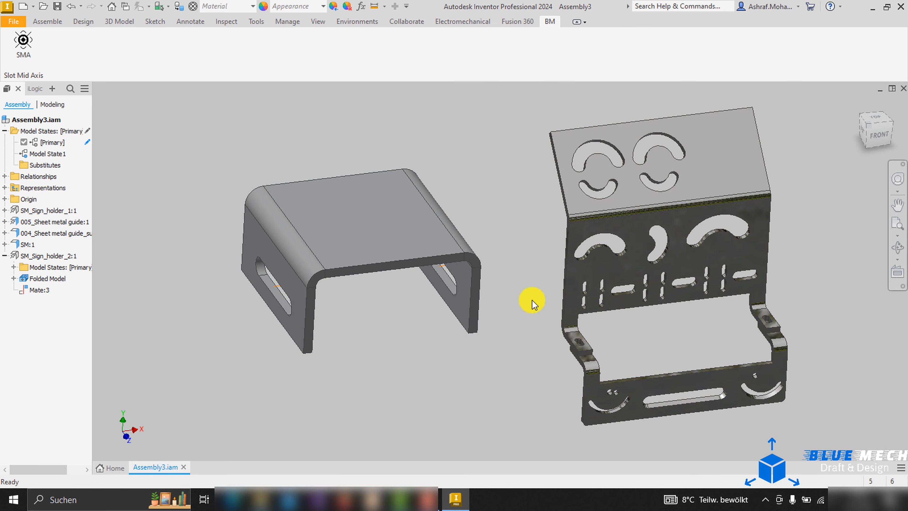
Step: Open the 004_Sheet metal guide_supp_R4 part and expand Cut2 to reveal its Sketch4
{"action": "left_click", "coordinate": [604, 260]}
{"action": "right_click", "coordinate": [604, 112]}
{"action": "left_click", "coordinate": [623, 73]}
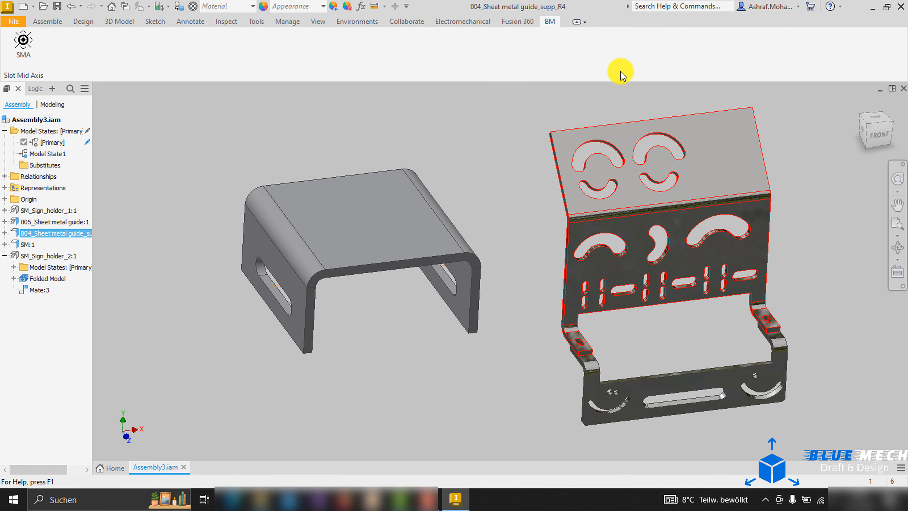
{"action": "scroll", "coordinate": [523, 224], "scroll_direction": "up", "scroll_amount": 3}
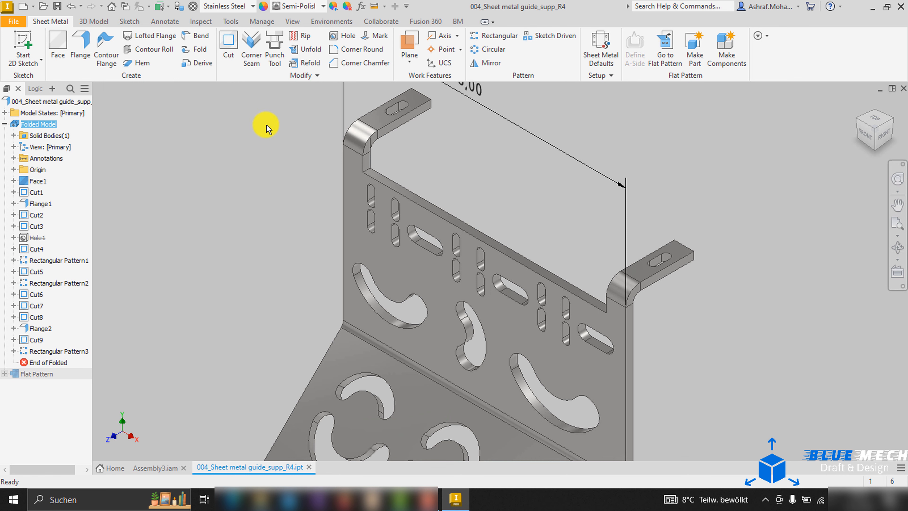
{"action": "scroll", "coordinate": [397, 107], "scroll_direction": "up", "scroll_amount": 2}
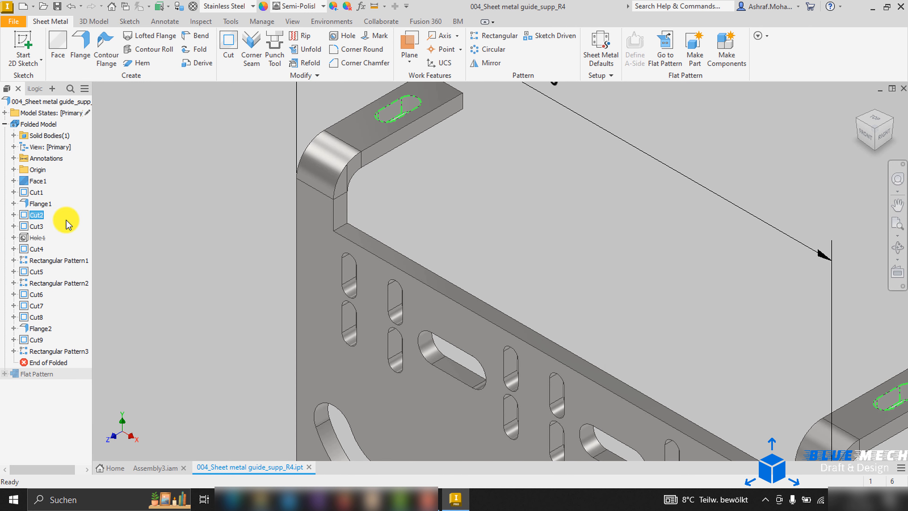
{"action": "scroll", "coordinate": [465, 278], "scroll_direction": "down", "scroll_amount": 2}
{"action": "left_click", "coordinate": [14, 215]}
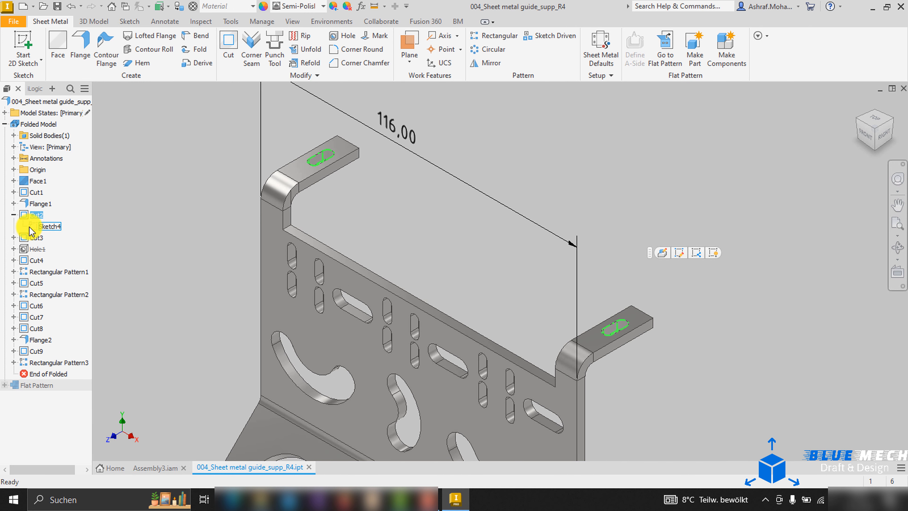
{"action": "middle_click_drag", "start_coordinate": [170, 228], "coordinate": [391, 189], "text": "shift"}
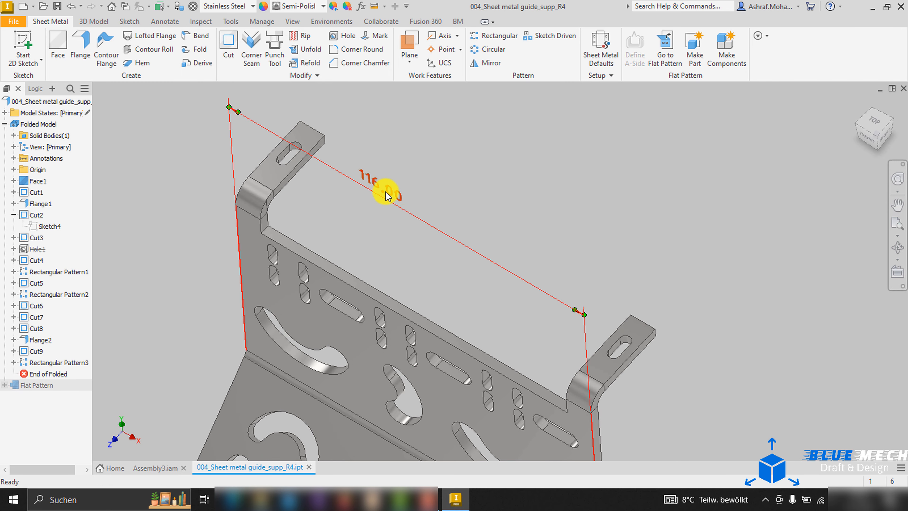
Step: Create mid axes with SMA for the Cut2 slots on the two bent tabs by picking one slot's face
{"action": "left_click", "coordinate": [458, 21]}
{"action": "left_click", "coordinate": [23, 43]}
{"action": "scroll", "coordinate": [275, 145], "scroll_direction": "up", "scroll_amount": 5}
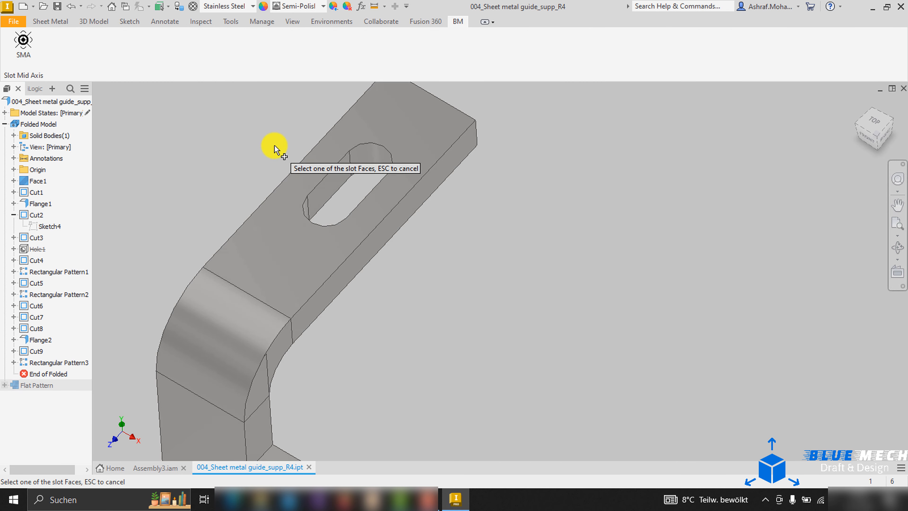
{"action": "left_click", "coordinate": [341, 182]}
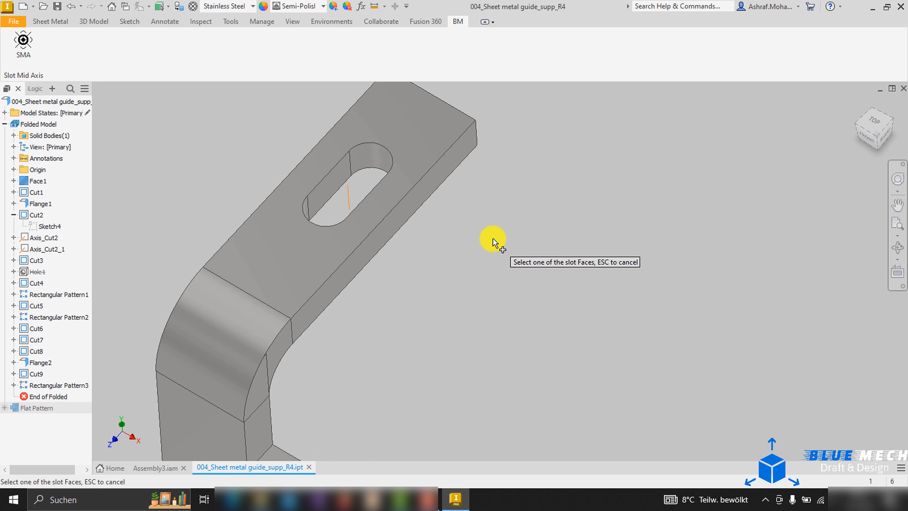
{"action": "key", "text": "Escape"}
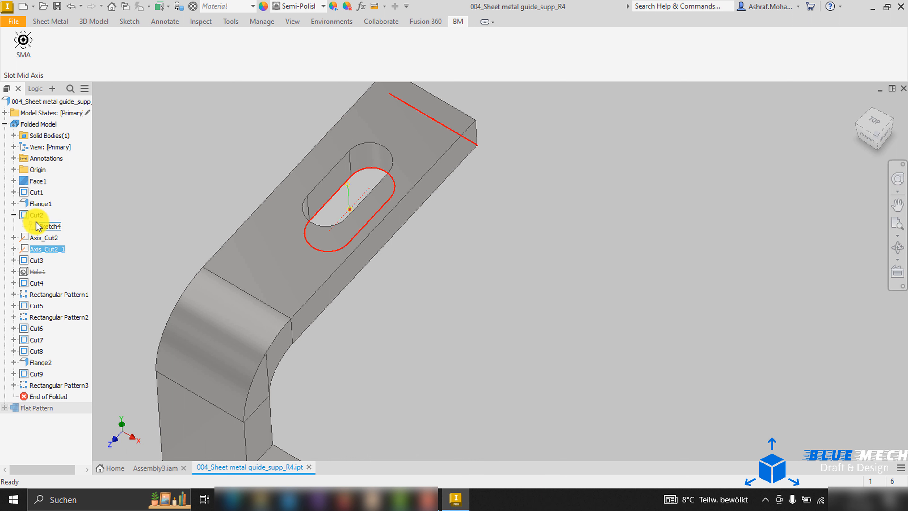
{"action": "left_click", "coordinate": [13, 215]}
Step: Examine the mid axes in the slots of both bent tabs
{"action": "scroll", "coordinate": [182, 112], "scroll_direction": "down", "scroll_amount": 5}
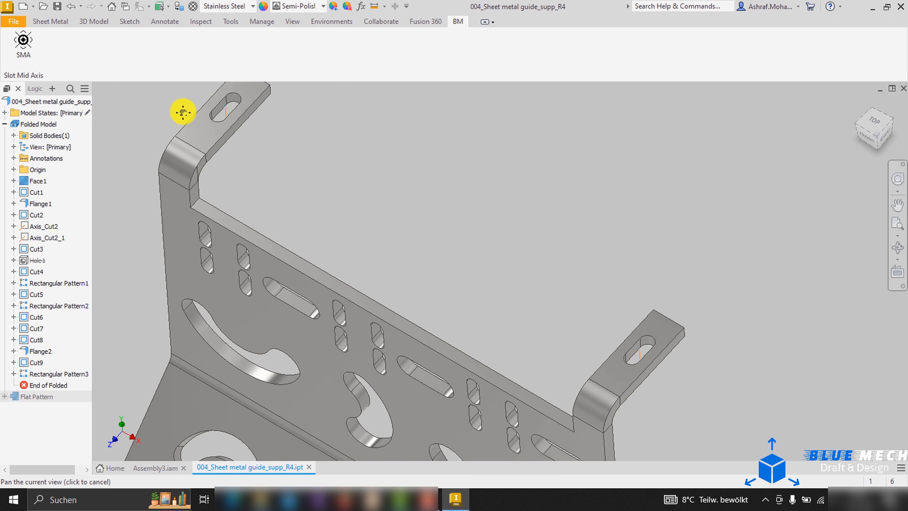
{"action": "scroll", "coordinate": [518, 325], "scroll_direction": "down", "scroll_amount": 2}
{"action": "middle_click_drag", "start_coordinate": [519, 326], "coordinate": [570, 277]}
{"action": "scroll", "coordinate": [561, 302], "scroll_direction": "up", "scroll_amount": 2}
{"action": "scroll", "coordinate": [574, 288], "scroll_direction": "down", "scroll_amount": 3}
{"action": "scroll", "coordinate": [561, 260], "scroll_direction": "up", "scroll_amount": 5}
{"action": "scroll", "coordinate": [530, 229], "scroll_direction": "down", "scroll_amount": 3}
{"action": "middle_click_drag", "start_coordinate": [411, 158], "coordinate": [469, 235]}
{"action": "scroll", "coordinate": [464, 259], "scroll_direction": "up", "scroll_amount": 3}
{"action": "scroll", "coordinate": [240, 258], "scroll_direction": "down", "scroll_amount": 5}
{"action": "middle_click_drag", "start_coordinate": [316, 247], "coordinate": [324, 238], "text": "shift"}
{"action": "scroll", "coordinate": [324, 238], "scroll_direction": "down", "scroll_amount": 4}
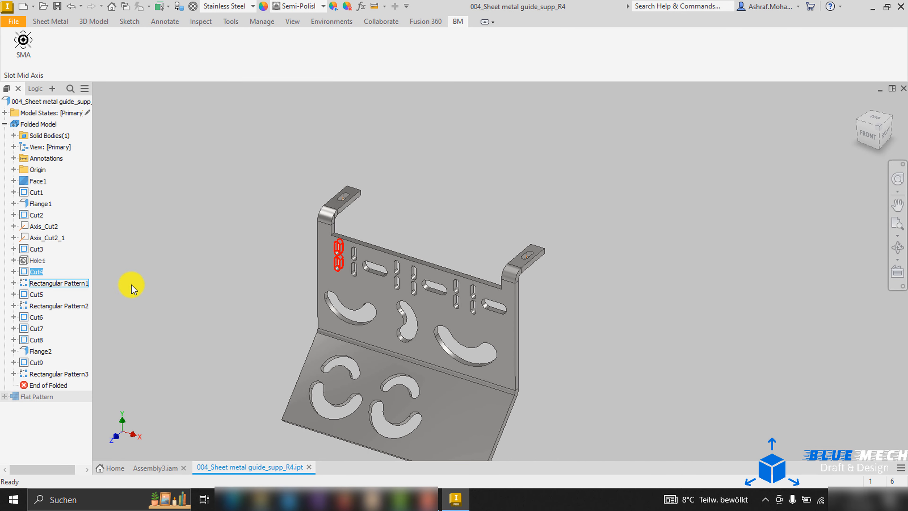
Step: Check which plate slots belong to Cut4, Rectangular Pattern1 and Cut5 by highlighting each feature in turn
{"action": "scroll", "coordinate": [254, 284], "scroll_direction": "up", "scroll_amount": 3}
{"action": "scroll", "coordinate": [254, 308], "scroll_direction": "up", "scroll_amount": 3}
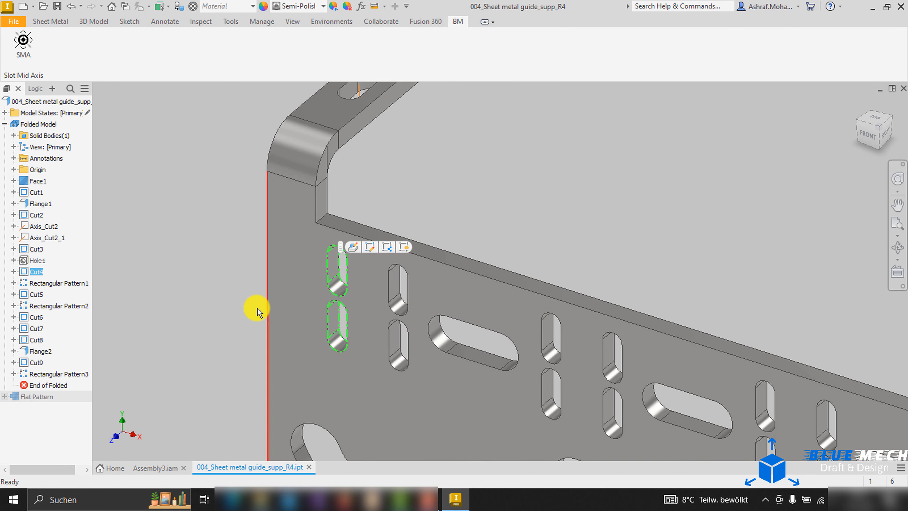
{"action": "left_click", "coordinate": [67, 283]}
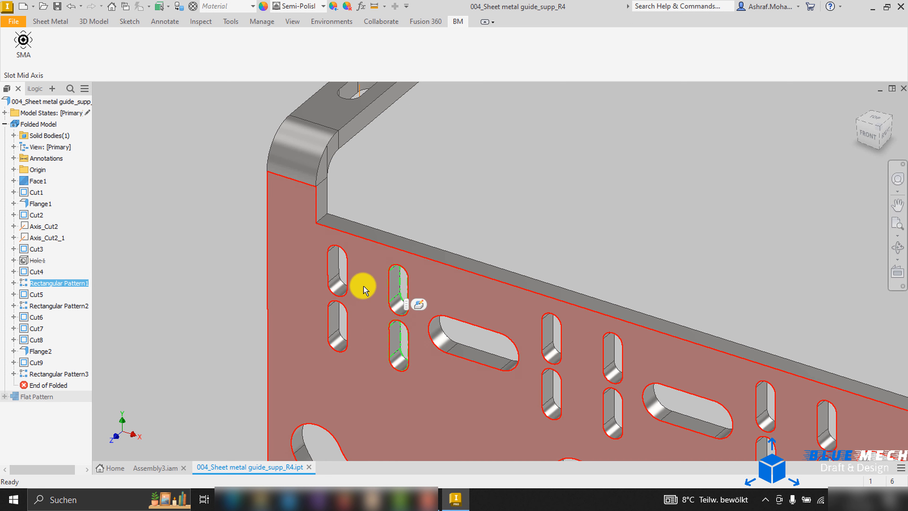
{"action": "left_click", "coordinate": [36, 294]}
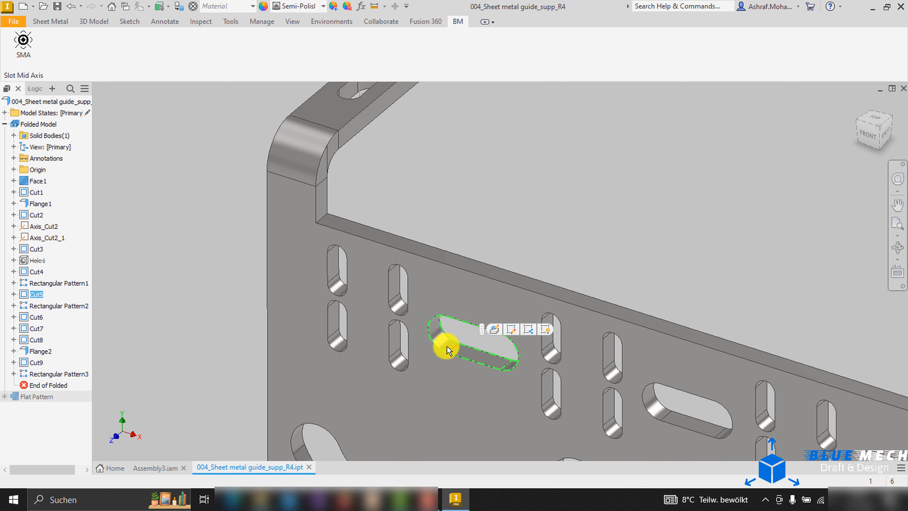
Step: Compare the combined slots of Cut4, Rectangular Pattern1 and Cut5 with their copies in Rectangular Pattern2, and clear the selection
{"action": "left_click", "coordinate": [36, 271]}
{"action": "left_click", "coordinate": [59, 283], "text": "ctrl"}
{"action": "left_click", "coordinate": [36, 294], "text": "ctrl"}
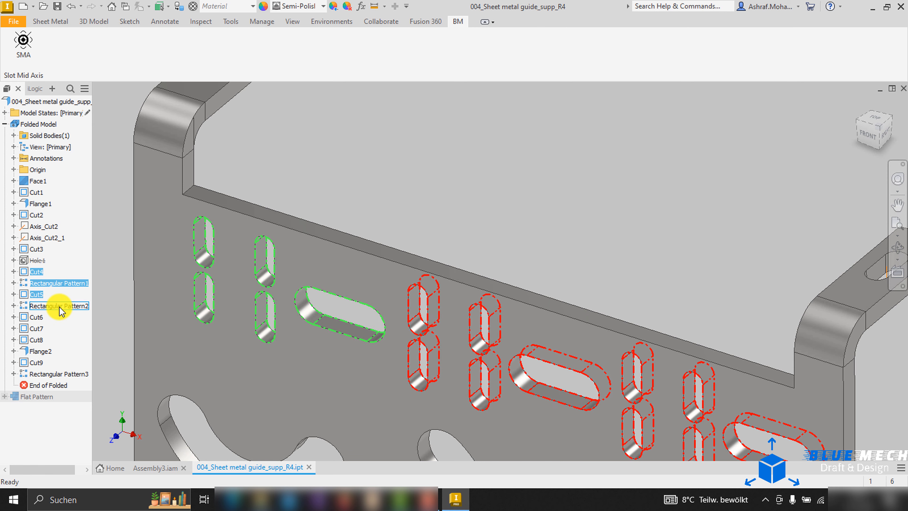
{"action": "scroll", "coordinate": [171, 321], "scroll_direction": "down", "scroll_amount": 3}
{"action": "middle_click_drag", "start_coordinate": [171, 321], "coordinate": [123, 280]}
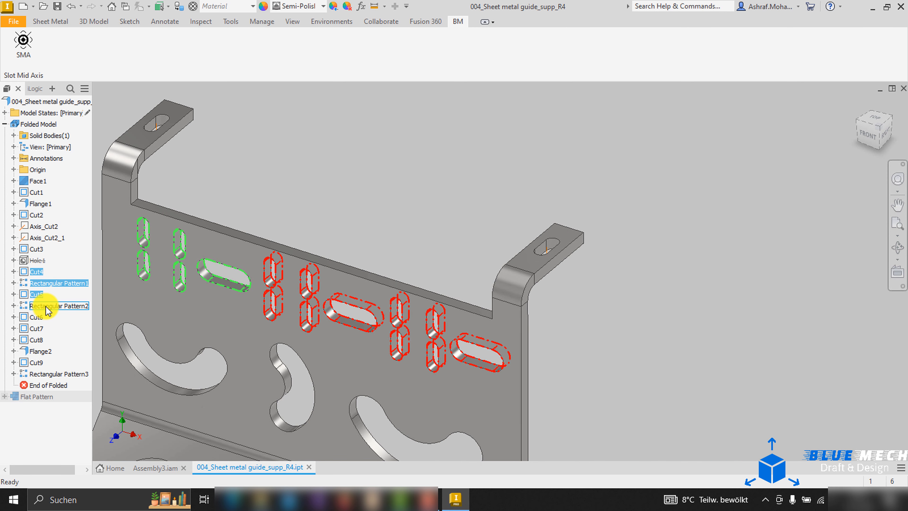
{"action": "left_click", "coordinate": [46, 306]}
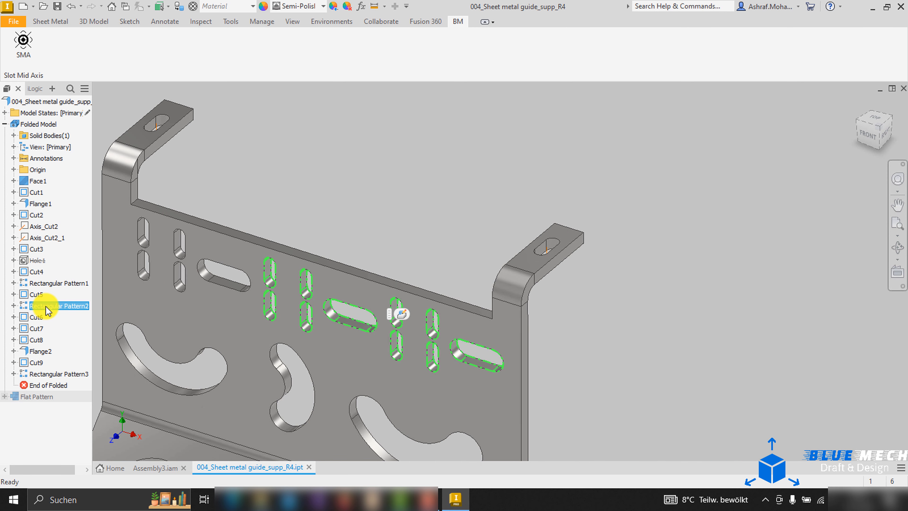
{"action": "left_click", "coordinate": [34, 272], "text": "shift"}
{"action": "left_click", "coordinate": [388, 215]}
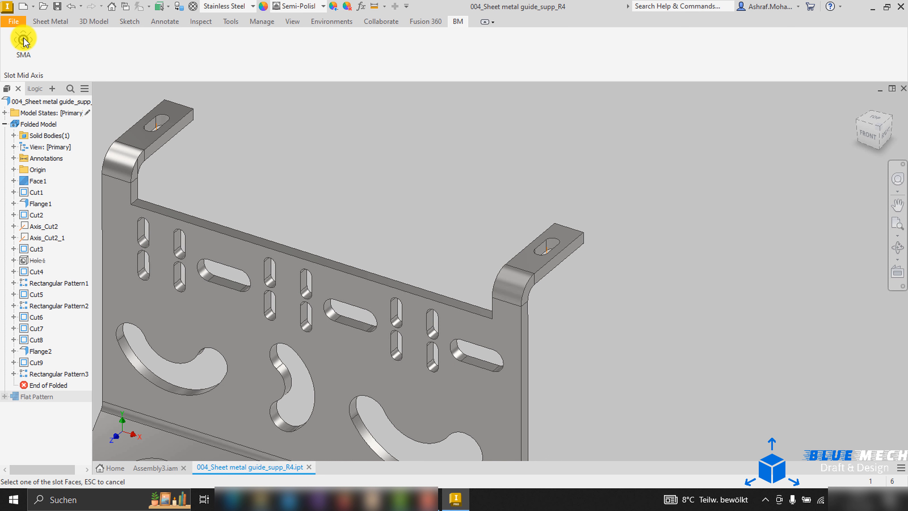
Step: Create mid axes for the plate's Cut4 and Cut5 slots and their patterned copies by picking the face of the rightmost large slot
{"action": "left_click", "coordinate": [483, 363]}
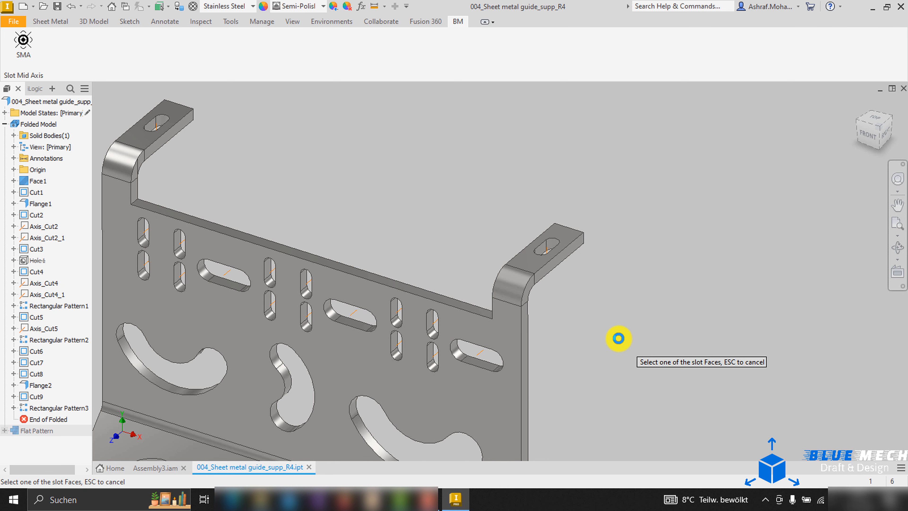
{"action": "middle_click_drag", "start_coordinate": [583, 331], "coordinate": [803, 361]}
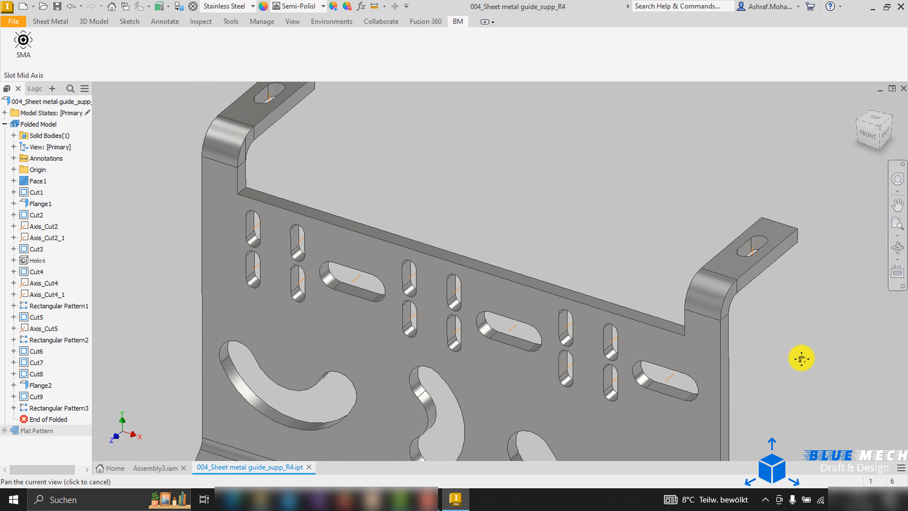
Step: Check the mid axes against Cut4, Cut5, Rectangular Pattern1 and Rectangular Pattern2 by highlighting the features, and clear the selection
{"action": "left_click", "coordinate": [36, 272]}
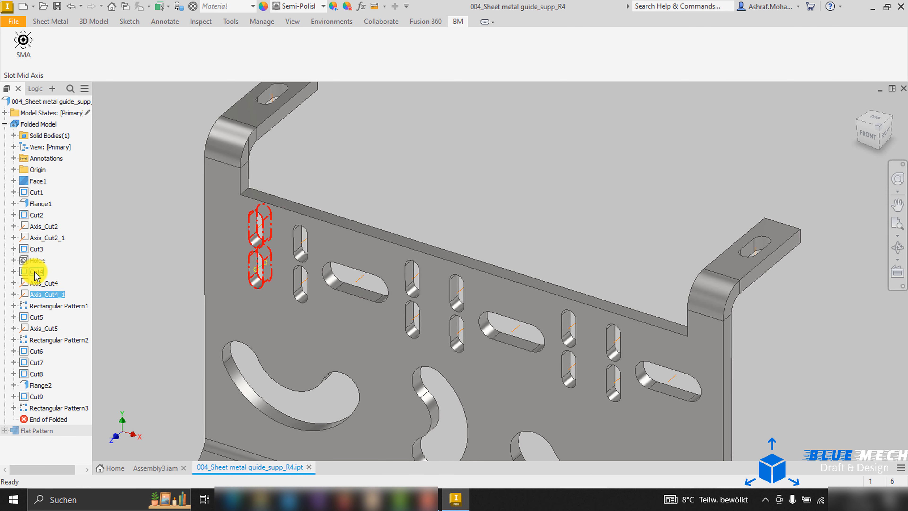
{"action": "left_click", "coordinate": [80, 290]}
{"action": "left_click", "coordinate": [50, 307]}
{"action": "left_click", "coordinate": [76, 314]}
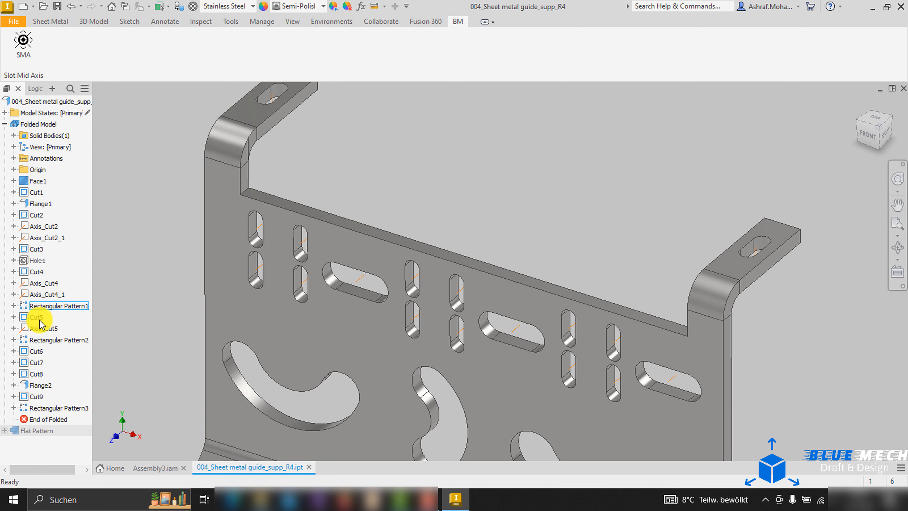
{"action": "left_click", "coordinate": [37, 319]}
{"action": "left_click", "coordinate": [37, 328], "text": "shift"}
{"action": "left_click", "coordinate": [68, 330]}
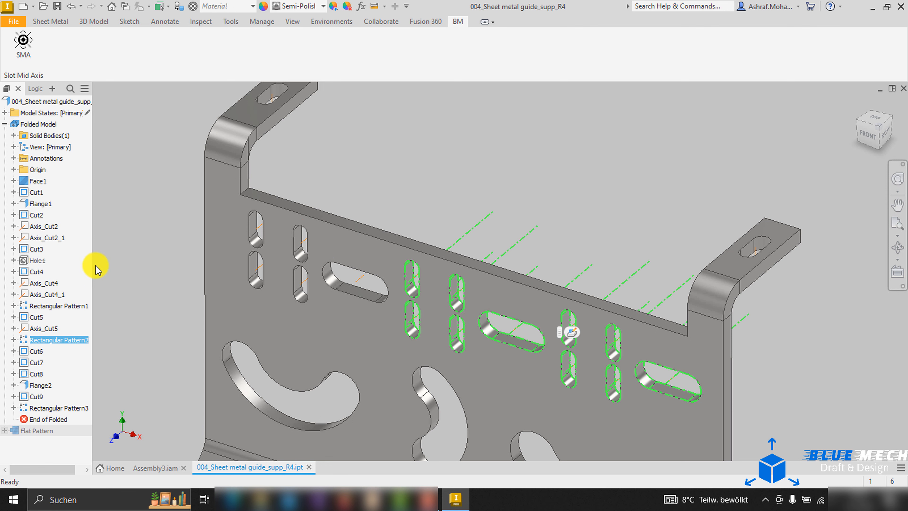
{"action": "left_click", "coordinate": [55, 306]}
{"action": "left_click", "coordinate": [60, 340], "text": "ctrl"}
{"action": "left_click", "coordinate": [154, 303]}
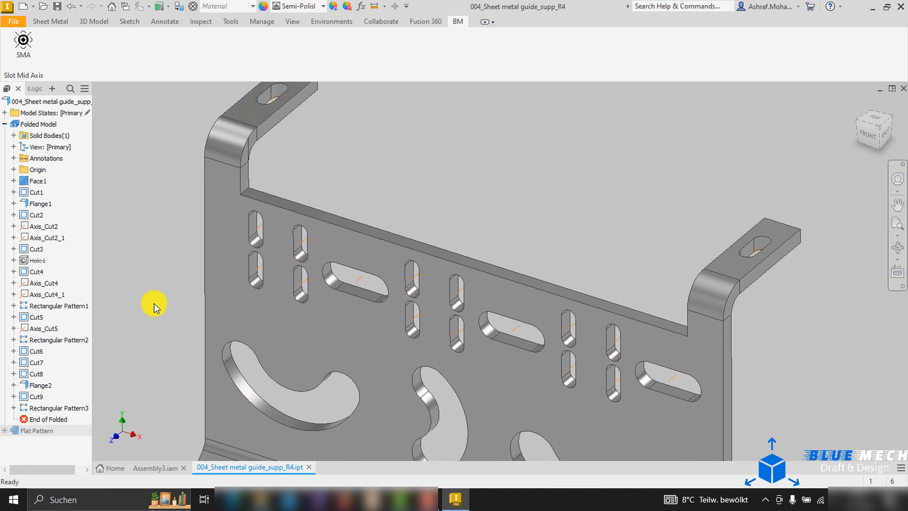
Step: Create mid axes with SMA for the three curved slots Cut6, Cut7 and Cut8 on the upright plate
{"action": "middle_click_drag", "start_coordinate": [695, 386], "coordinate": [581, 294]}
{"action": "scroll", "coordinate": [599, 306], "scroll_direction": "down", "scroll_amount": 1}
{"action": "scroll", "coordinate": [440, 314], "scroll_direction": "up", "scroll_amount": 3}
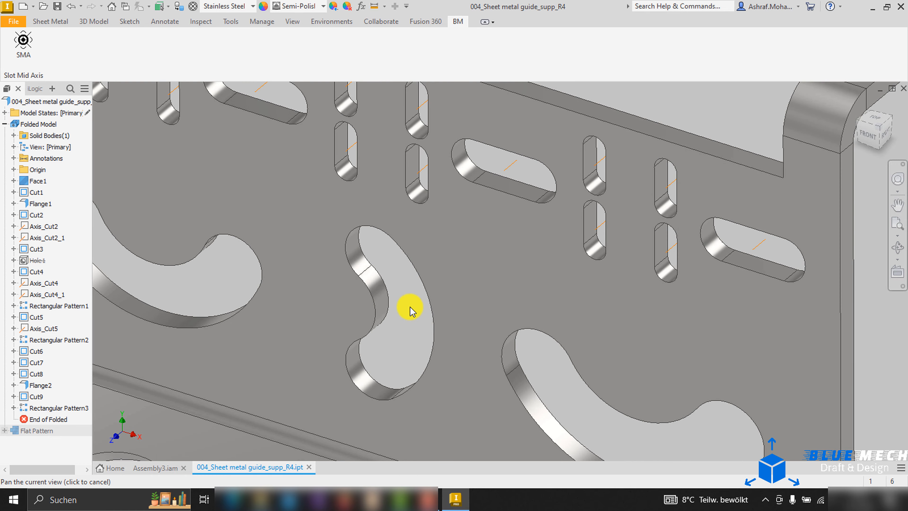
{"action": "scroll", "coordinate": [408, 309], "scroll_direction": "down", "scroll_amount": 1}
{"action": "middle_click_drag", "start_coordinate": [408, 310], "coordinate": [510, 352]}
{"action": "middle_click_drag", "start_coordinate": [321, 345], "coordinate": [257, 300], "text": "shift"}
{"action": "left_click", "coordinate": [23, 42]}
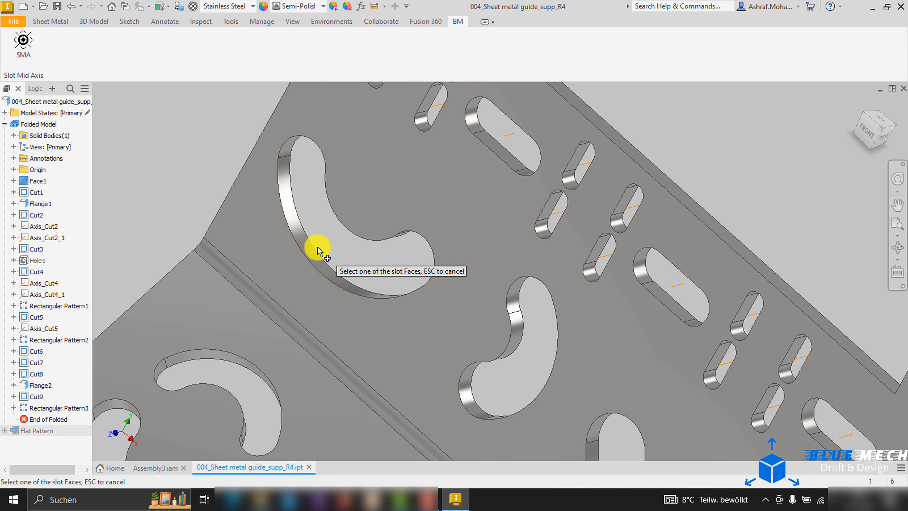
{"action": "left_click", "coordinate": [323, 263]}
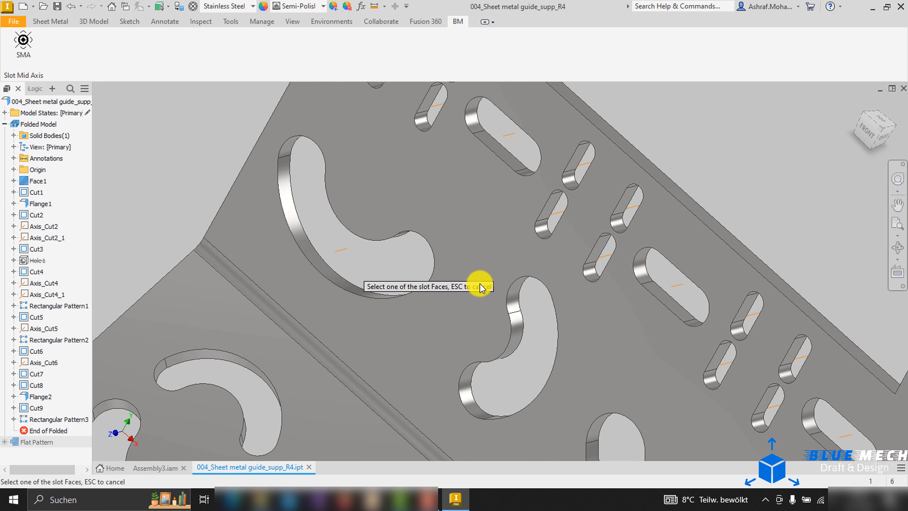
{"action": "left_click", "coordinate": [535, 328]}
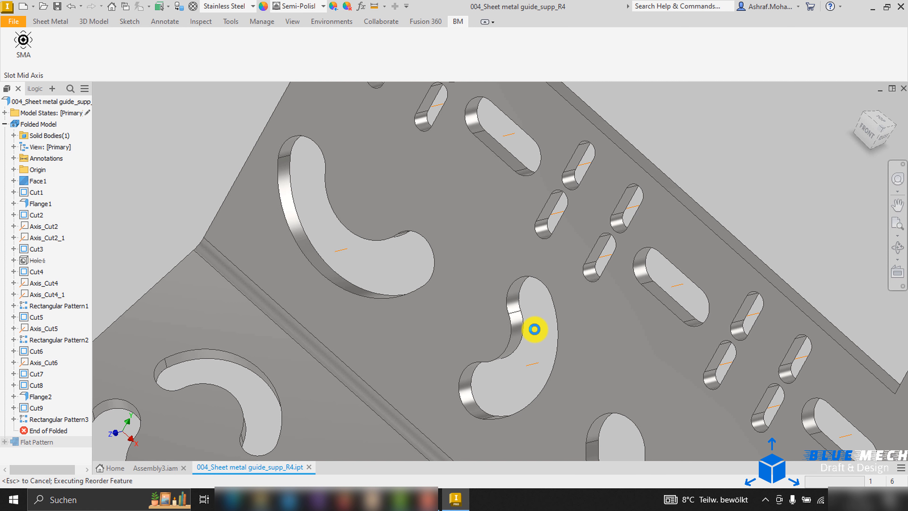
{"action": "scroll", "coordinate": [523, 322], "scroll_direction": "down", "scroll_amount": 1}
{"action": "middle_click_drag", "start_coordinate": [497, 283], "coordinate": [362, 102]}
{"action": "left_click", "coordinate": [455, 298]}
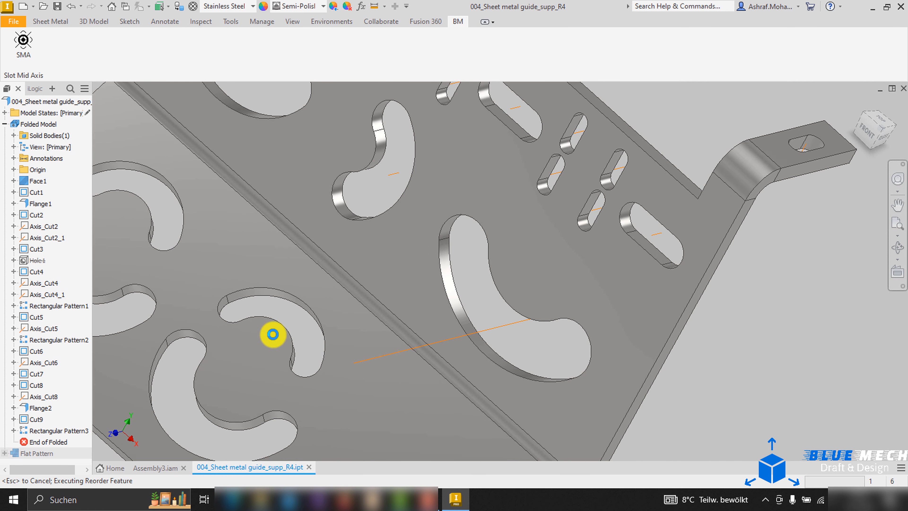
Step: Create mid axes with SMA for the curved Cut9 slots on the bent flange and their patterned copies, and end the command
{"action": "middle_click_drag", "start_coordinate": [283, 336], "coordinate": [417, 342]}
{"action": "scroll", "coordinate": [433, 331], "scroll_direction": "down", "scroll_amount": 3}
{"action": "left_click", "coordinate": [36, 431]}
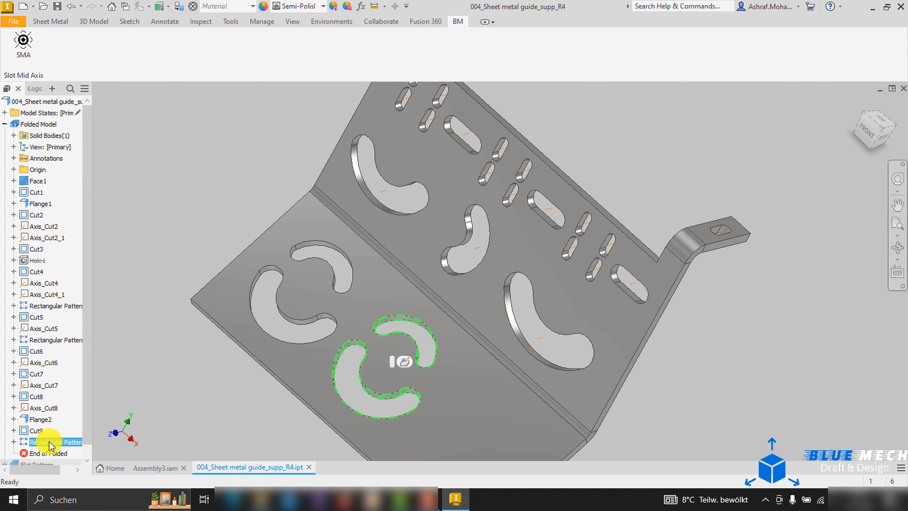
{"action": "left_click", "coordinate": [180, 370]}
{"action": "left_click", "coordinate": [24, 44]}
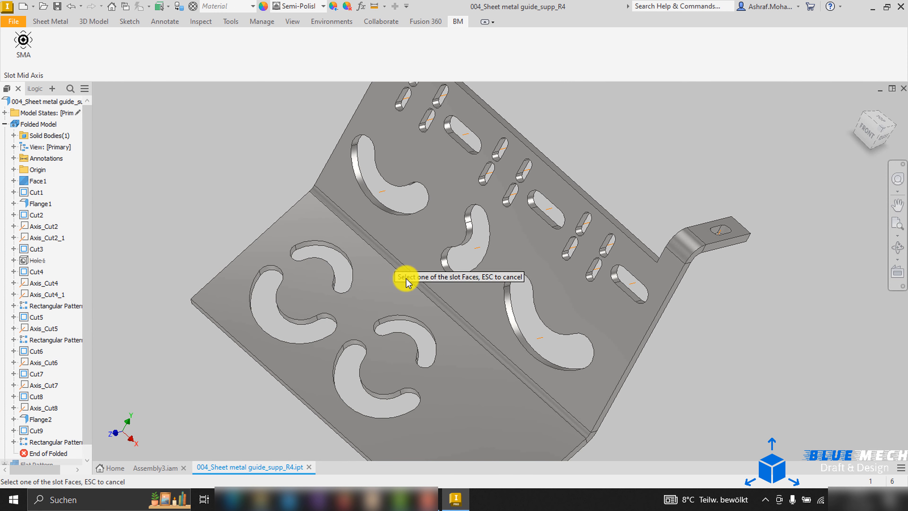
{"action": "scroll", "coordinate": [386, 323], "scroll_direction": "up", "scroll_amount": 3}
{"action": "left_click", "coordinate": [389, 315]}
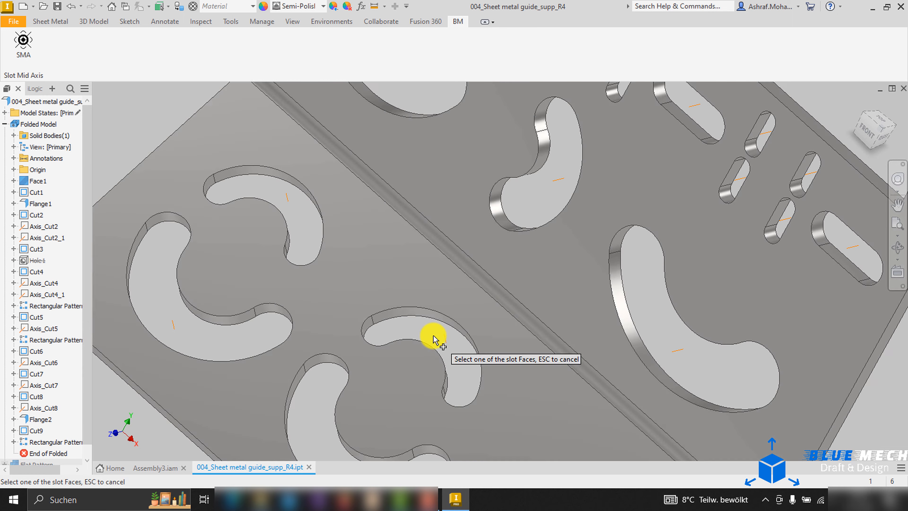
{"action": "middle_click_drag", "start_coordinate": [432, 336], "coordinate": [426, 258]}
{"action": "key", "text": "Escape"}
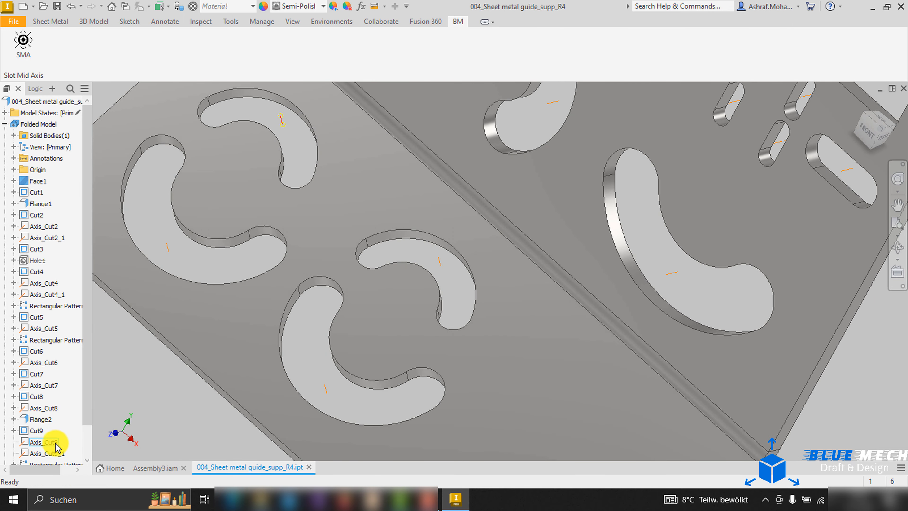
{"action": "scroll", "coordinate": [436, 284], "scroll_direction": "up", "scroll_amount": 5}
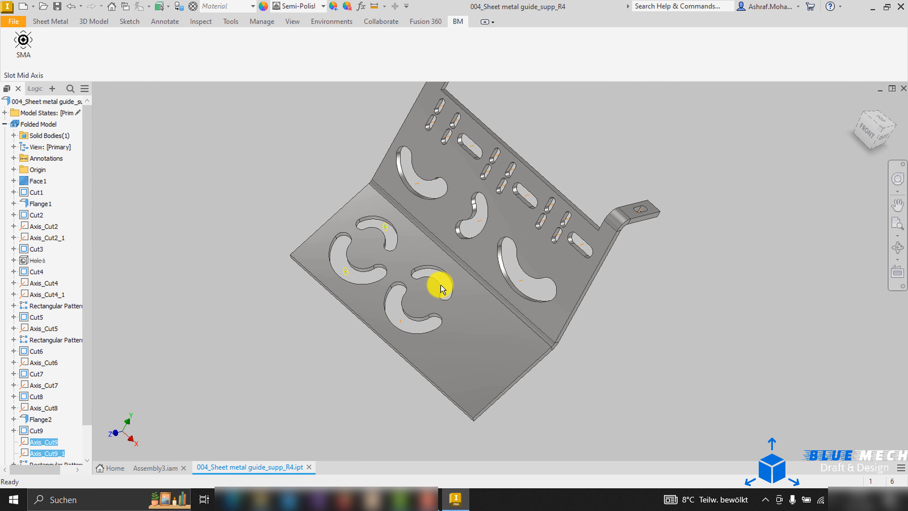
{"action": "mouse_move", "coordinate": [436, 284]}
{"action": "middle_mouse_down", "text": "shift"}
{"action": "mouse_move", "coordinate": [436, 309]}
{"action": "mouse_move", "coordinate": [614, 345]}
{"action": "mouse_move", "coordinate": [563, 269]}
{"action": "mouse_move", "coordinate": [416, 264]}
{"action": "mouse_move", "coordinate": [469, 294]}
{"action": "middle_mouse_up", "text": "shift"}
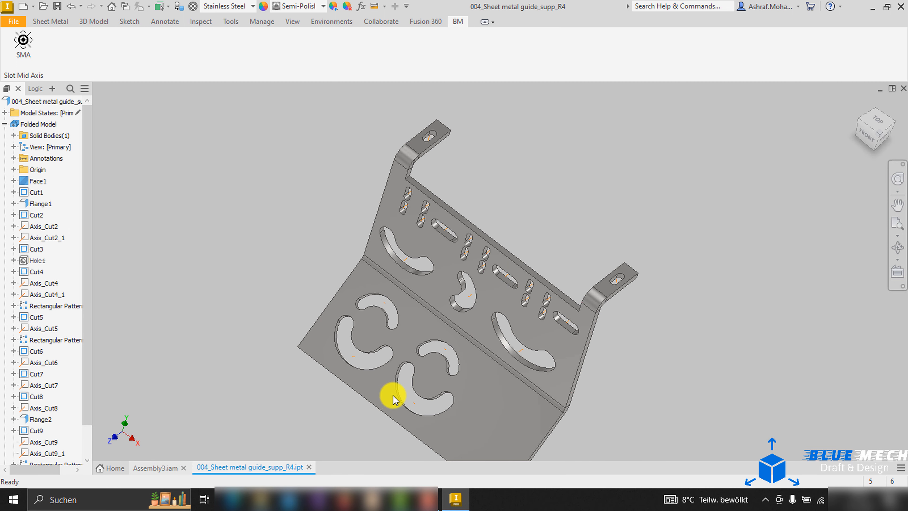
Step: Return to the Assembly3 assembly and open the 005_Sheet metal guide component in its own window
{"action": "key", "text": "ctrl+Tab"}
{"action": "right_click", "coordinate": [591, 398]}
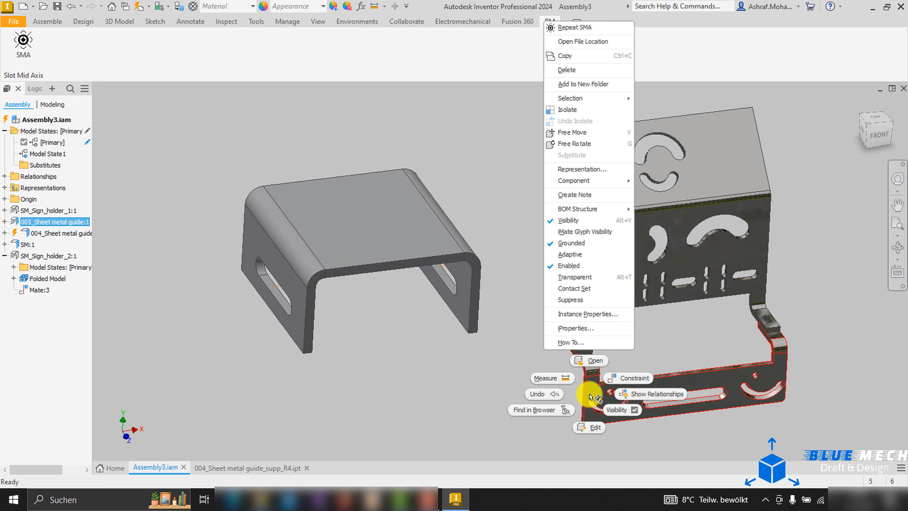
{"action": "left_click", "coordinate": [583, 362]}
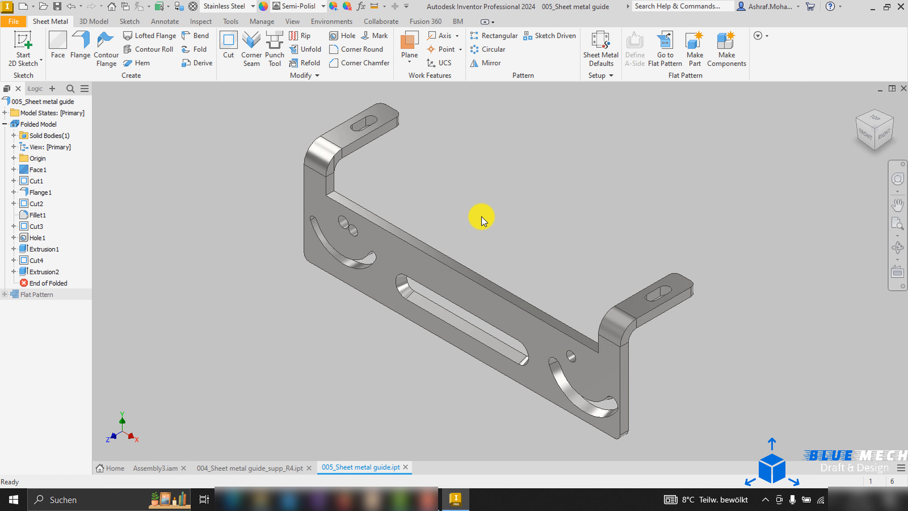
Step: Create mid axes with SMA for the guide's long straight slot and the tapered curved slot Extrusion2
{"action": "middle_click_drag", "start_coordinate": [482, 216], "coordinate": [506, 252]}
{"action": "mouse_move", "coordinate": [567, 297]}
{"action": "middle_mouse_down", "text": "shift"}
{"action": "mouse_move", "coordinate": [564, 277]}
{"action": "mouse_move", "coordinate": [624, 253]}
{"action": "mouse_move", "coordinate": [675, 266]}
{"action": "middle_mouse_up", "text": "shift"}
{"action": "scroll", "coordinate": [634, 330], "scroll_direction": "up", "scroll_amount": 5}
{"action": "left_click", "coordinate": [641, 331]}
{"action": "middle_click_drag", "start_coordinate": [631, 322], "coordinate": [523, 303], "text": "shift"}
{"action": "left_click", "coordinate": [563, 154]}
{"action": "left_click", "coordinate": [872, 134]}
{"action": "scroll", "coordinate": [549, 286], "scroll_direction": "up", "scroll_amount": 3}
{"action": "left_click", "coordinate": [458, 21]}
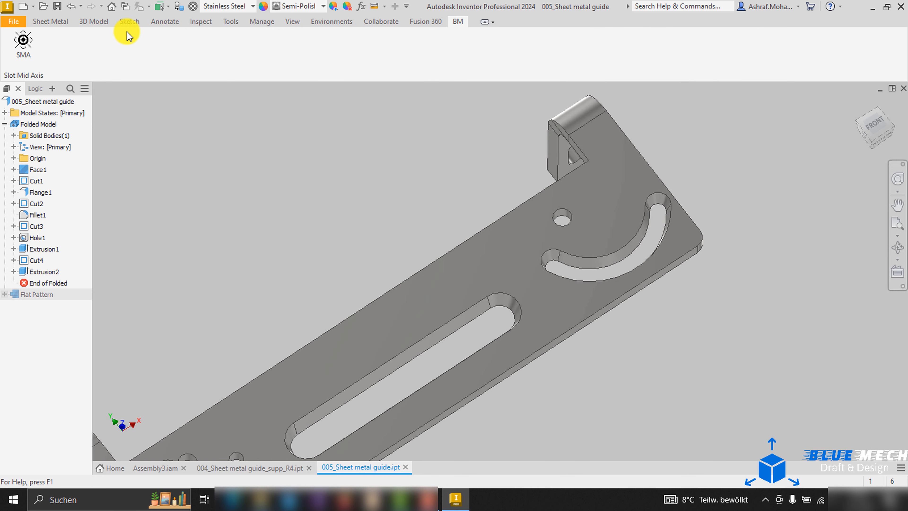
{"action": "left_click", "coordinate": [24, 40]}
{"action": "left_click", "coordinate": [472, 310]}
{"action": "middle_click_drag", "start_coordinate": [313, 215], "coordinate": [327, 244], "text": "shift"}
{"action": "left_click", "coordinate": [580, 287]}
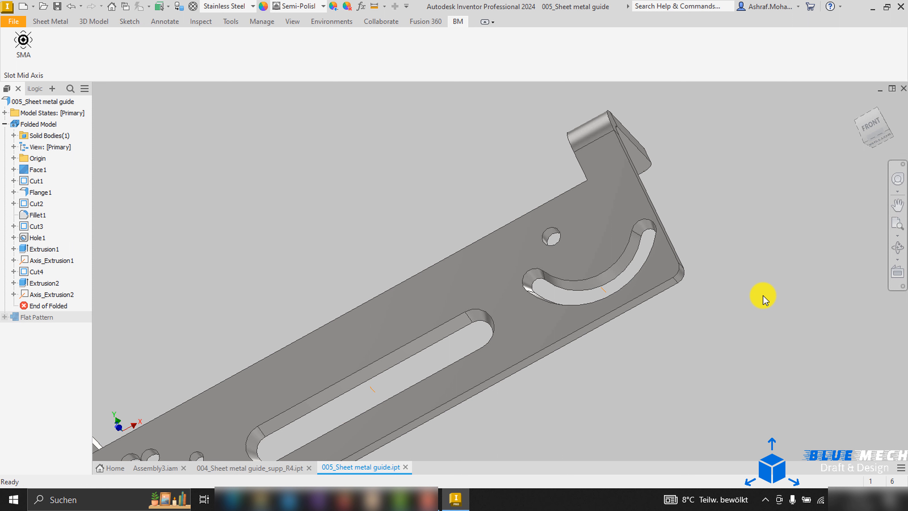
Step: Set the taper of the long straight slot's cut, Extrusion1, to 0 degrees
{"action": "middle_click_drag", "start_coordinate": [748, 286], "coordinate": [367, 337], "text": "shift"}
{"action": "scroll", "coordinate": [367, 338], "scroll_direction": "up", "scroll_amount": 3}
{"action": "double_click", "coordinate": [373, 334]}
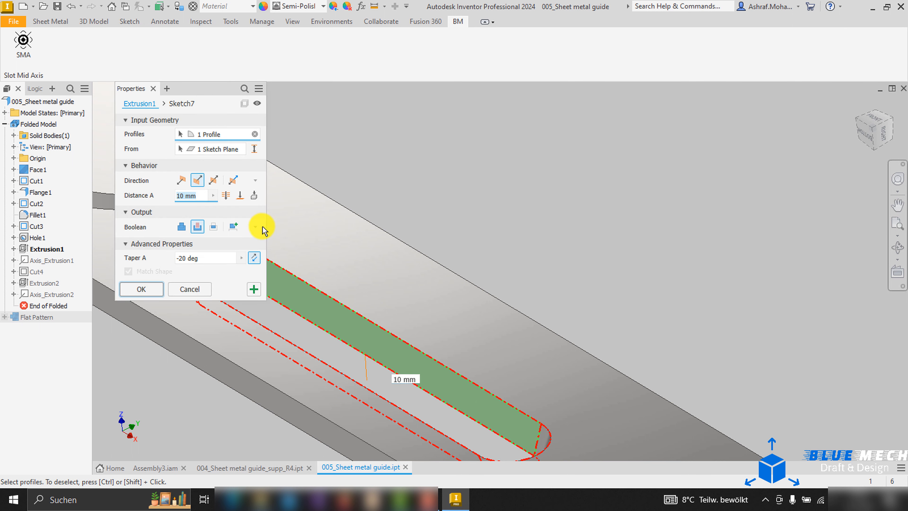
{"action": "left_click", "coordinate": [216, 259]}
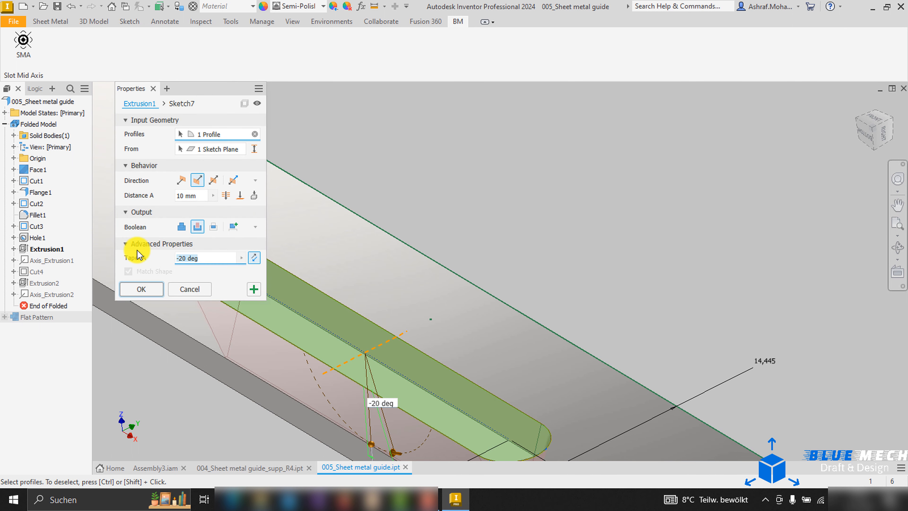
{"action": "type", "text": "0"}
{"action": "key", "text": "Return"}
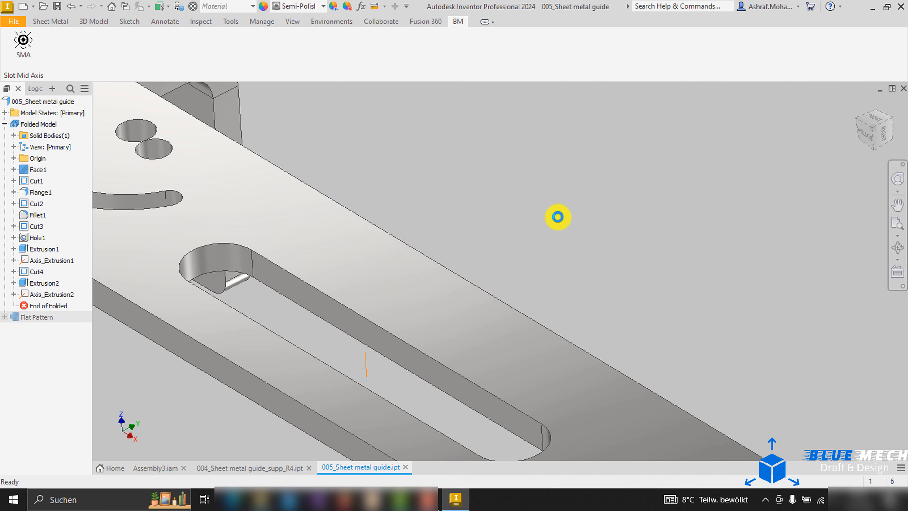
Step: Set the taper of the curved slot's cut, Extrusion2, to 0 degrees
{"action": "scroll", "coordinate": [401, 368], "scroll_direction": "down", "scroll_amount": 3}
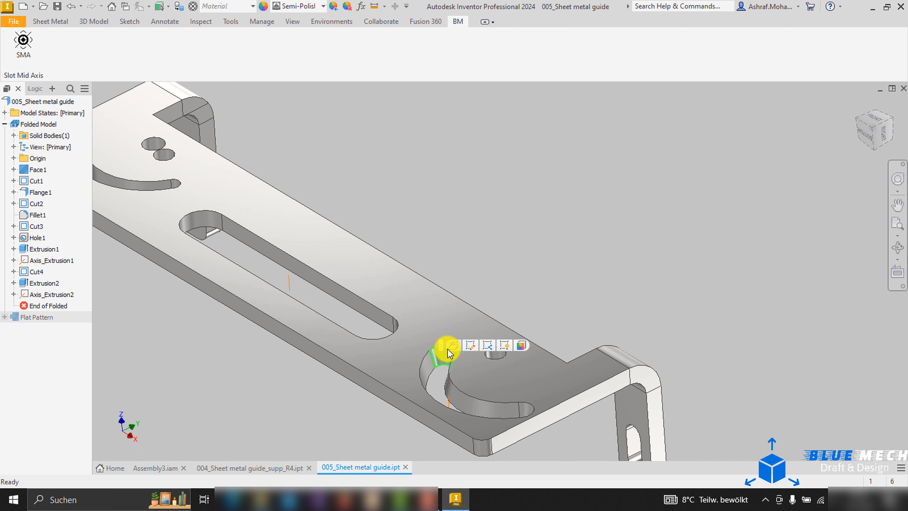
{"action": "left_click_drag", "start_coordinate": [212, 258], "coordinate": [126, 249]}
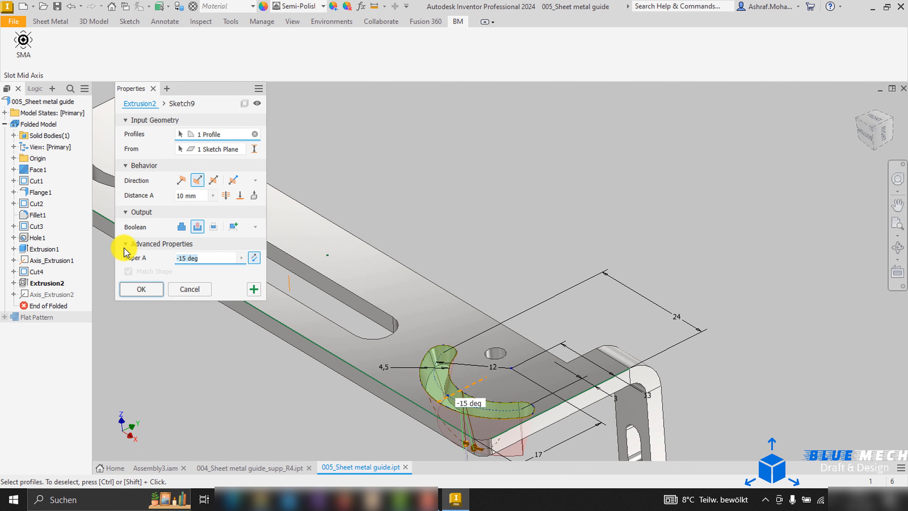
{"action": "left_click", "coordinate": [153, 289]}
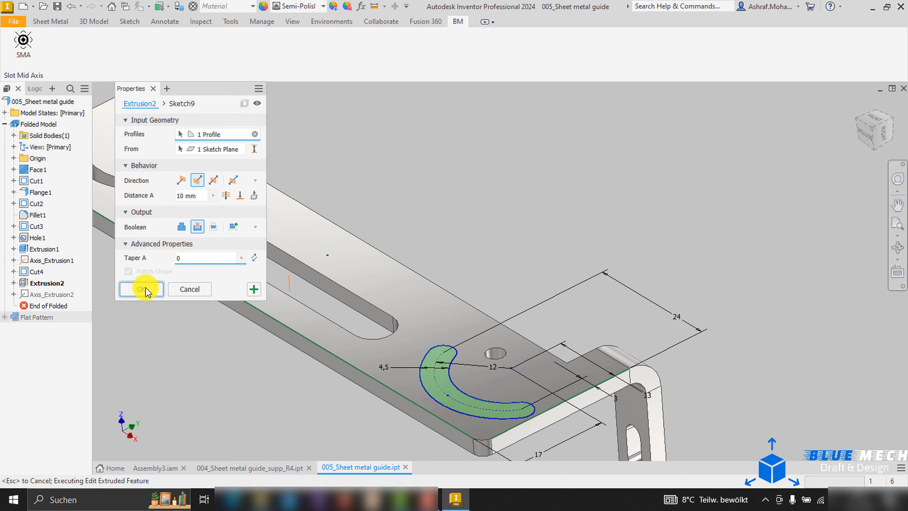
{"action": "scroll", "coordinate": [436, 393], "scroll_direction": "up", "scroll_amount": 5}
{"action": "scroll", "coordinate": [401, 328], "scroll_direction": "down", "scroll_amount": 5}
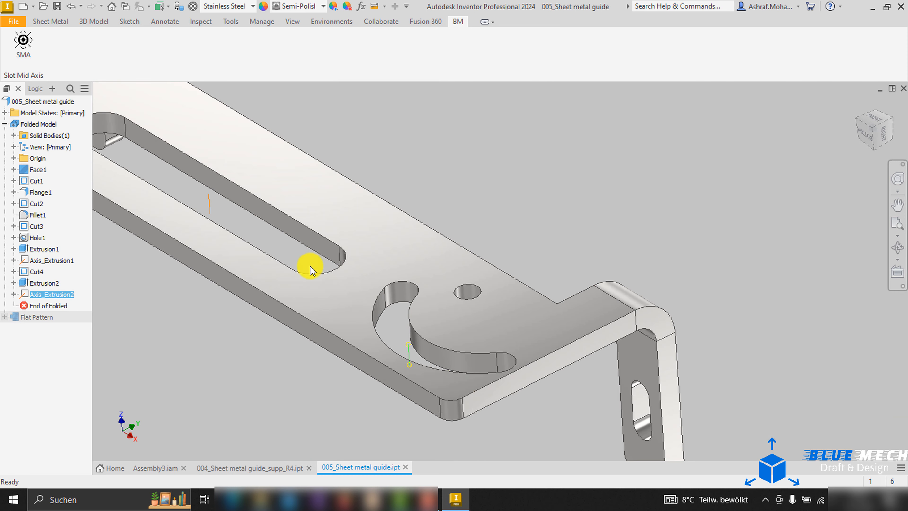
Step: Create a mid axis with SMA for the curved Cut4 slot beside the two overlapping holes
{"action": "middle_click_drag", "start_coordinate": [310, 267], "coordinate": [479, 407]}
{"action": "scroll", "coordinate": [478, 407], "scroll_direction": "down", "scroll_amount": 5}
{"action": "middle_click_drag", "start_coordinate": [474, 310], "coordinate": [464, 358], "text": "shift"}
{"action": "scroll", "coordinate": [376, 254], "scroll_direction": "up", "scroll_amount": 4}
{"action": "middle_click_drag", "start_coordinate": [377, 254], "coordinate": [429, 343]}
{"action": "left_click", "coordinate": [551, 323]}
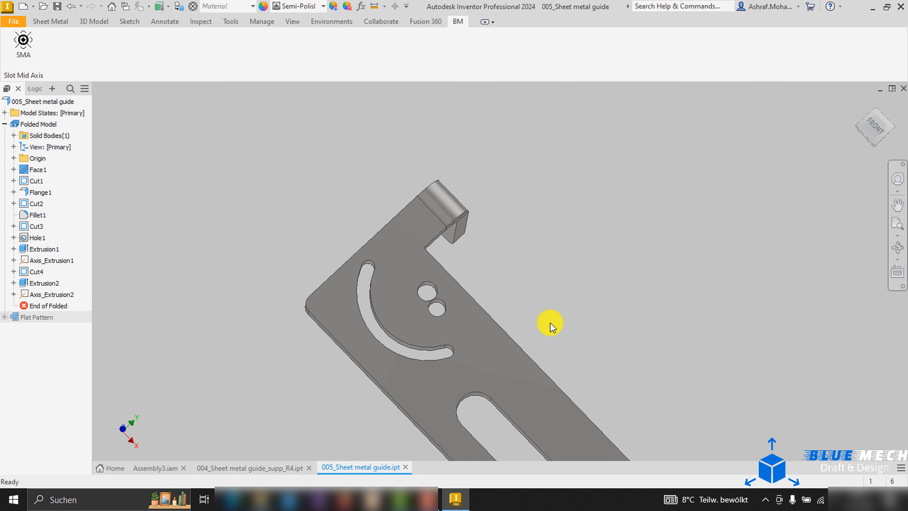
{"action": "scroll", "coordinate": [537, 320], "scroll_direction": "down", "scroll_amount": 3}
{"action": "left_click", "coordinate": [28, 52]}
{"action": "middle_click_drag", "start_coordinate": [319, 279], "coordinate": [310, 257], "text": "shift"}
{"action": "scroll", "coordinate": [431, 307], "scroll_direction": "up", "scroll_amount": 5}
{"action": "left_click", "coordinate": [431, 308]}
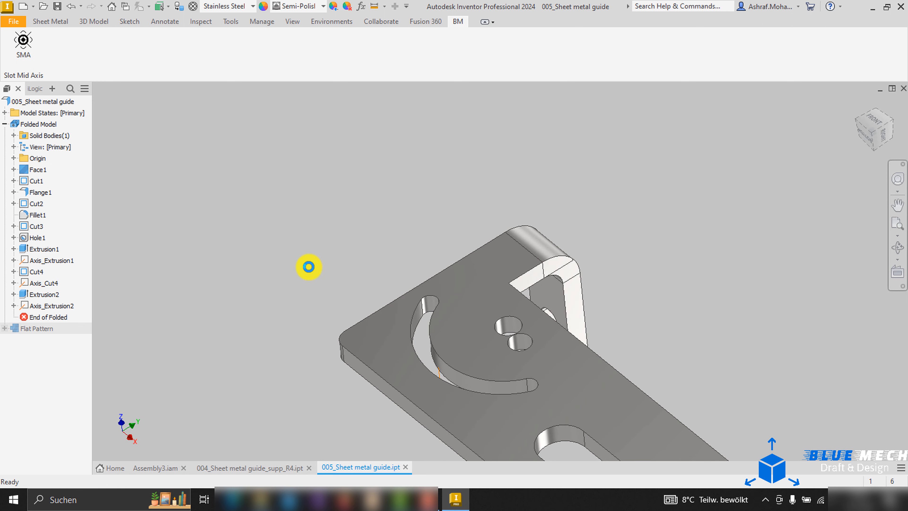
Step: Examine the mid axes in the guide's straight and curved slots, and return to the Assembly3 assembly
{"action": "scroll", "coordinate": [225, 195], "scroll_direction": "down", "scroll_amount": 4}
{"action": "mouse_move", "coordinate": [619, 384]}
{"action": "middle_mouse_down", "text": "shift"}
{"action": "mouse_move", "coordinate": [438, 345]}
{"action": "mouse_move", "coordinate": [602, 337]}
{"action": "mouse_move", "coordinate": [665, 358]}
{"action": "mouse_move", "coordinate": [651, 338]}
{"action": "middle_mouse_up", "text": "shift"}
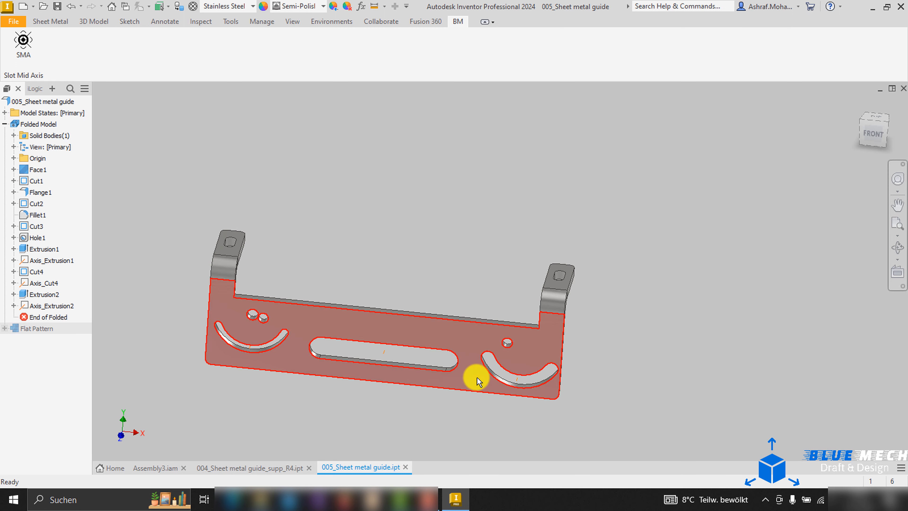
{"action": "scroll", "coordinate": [411, 360], "scroll_direction": "up", "scroll_amount": 3}
{"action": "scroll", "coordinate": [473, 374], "scroll_direction": "down", "scroll_amount": 5}
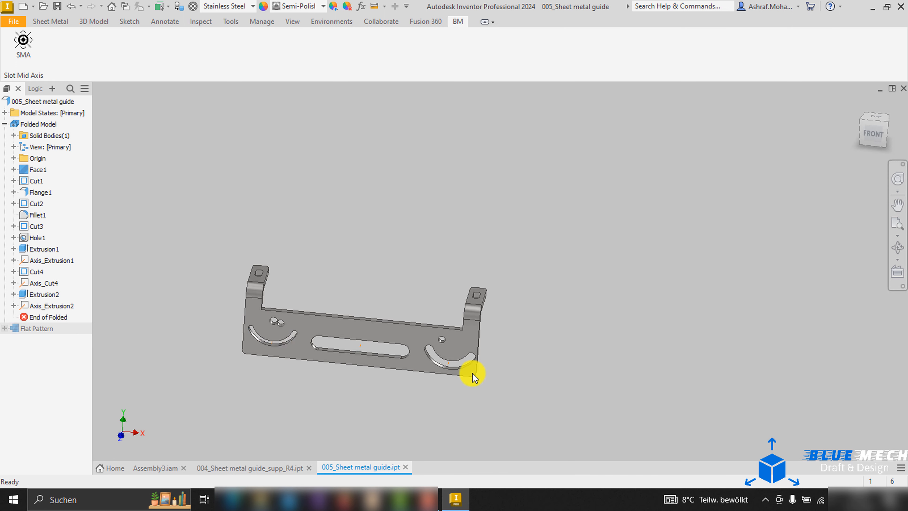
{"action": "scroll", "coordinate": [419, 361], "scroll_direction": "up", "scroll_amount": 6}
{"action": "scroll", "coordinate": [393, 363], "scroll_direction": "down", "scroll_amount": 5}
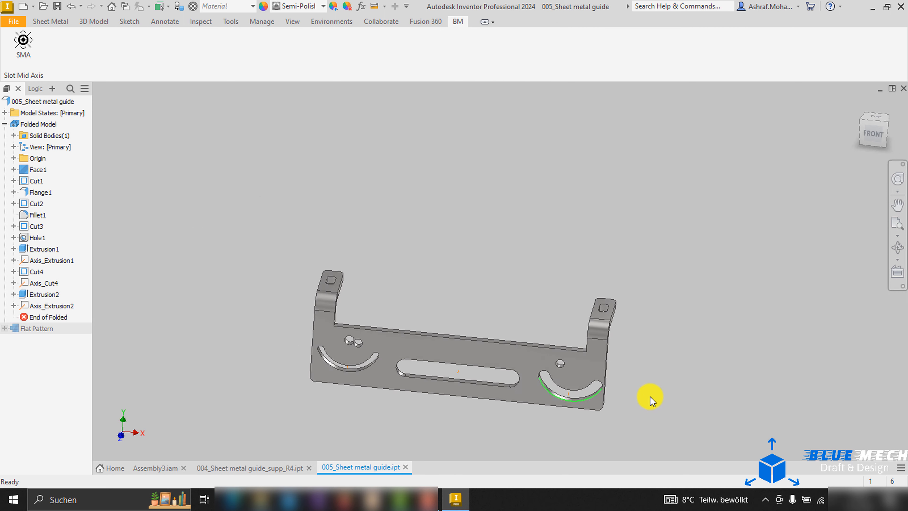
{"action": "middle_click_drag", "start_coordinate": [651, 397], "coordinate": [577, 384], "text": "shift"}
{"action": "middle_click", "coordinate": [628, 365]}
{"action": "middle_click", "coordinate": [628, 365]}
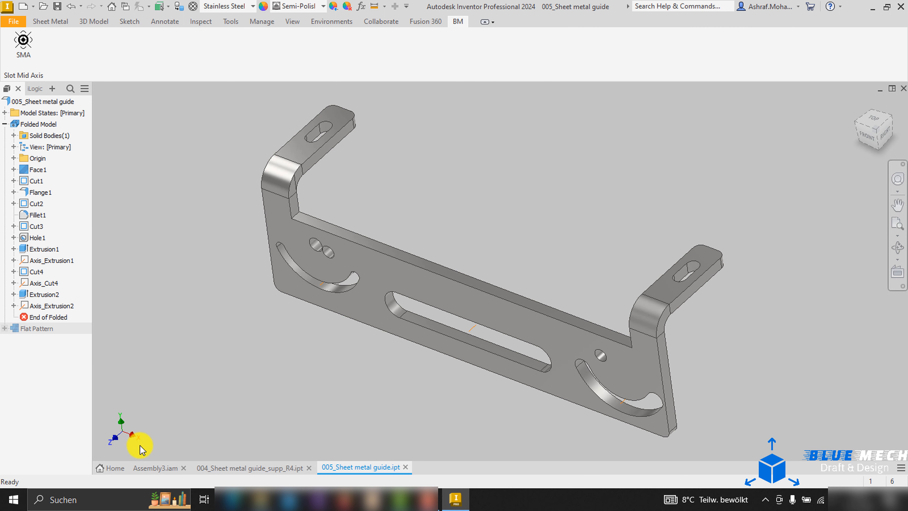
{"action": "left_click", "coordinate": [152, 468]}
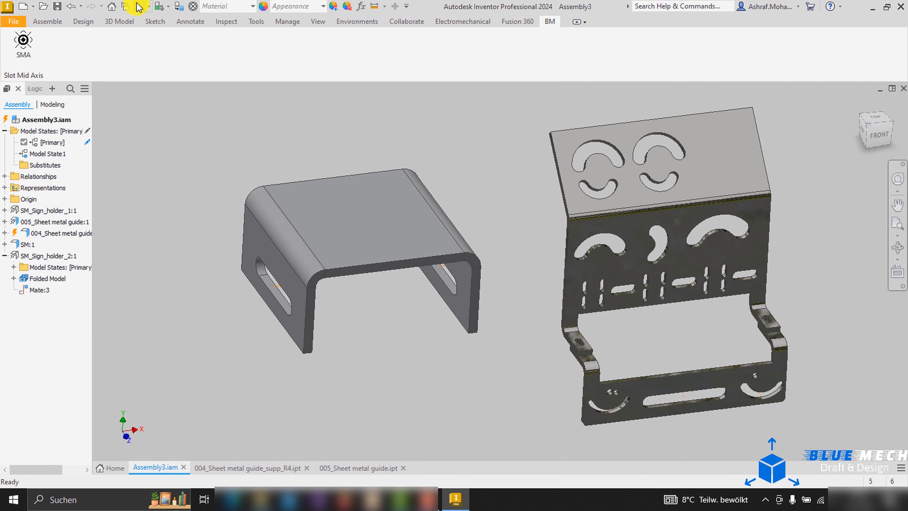
Step: Turn off the visibility of all user work axes in the Assembly3 assembly
{"action": "middle_click_drag", "start_coordinate": [503, 243], "coordinate": [433, 279], "text": "shift"}
{"action": "scroll", "coordinate": [515, 226], "scroll_direction": "up", "scroll_amount": 5}
{"action": "scroll", "coordinate": [515, 225], "scroll_direction": "down", "scroll_amount": 2}
{"action": "scroll", "coordinate": [414, 149], "scroll_direction": "down", "scroll_amount": 2}
{"action": "scroll", "coordinate": [433, 280], "scroll_direction": "down", "scroll_amount": 1}
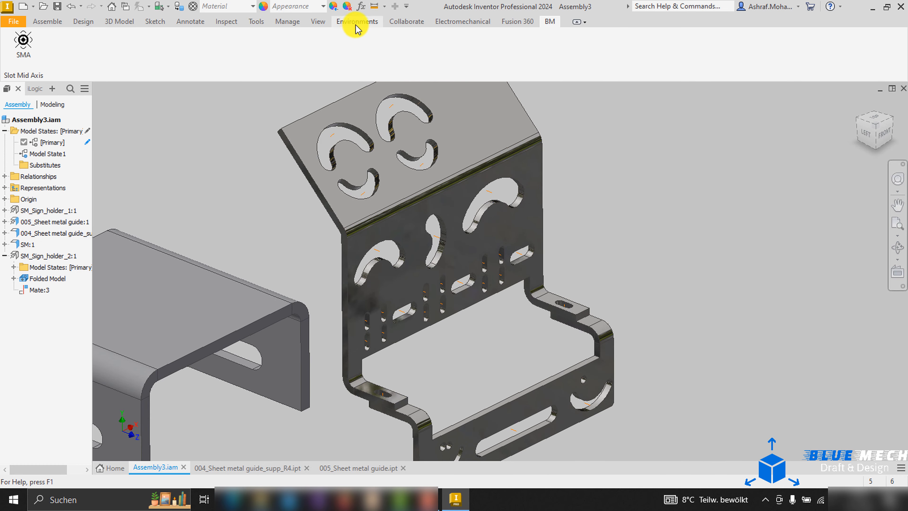
{"action": "left_click", "coordinate": [323, 23]}
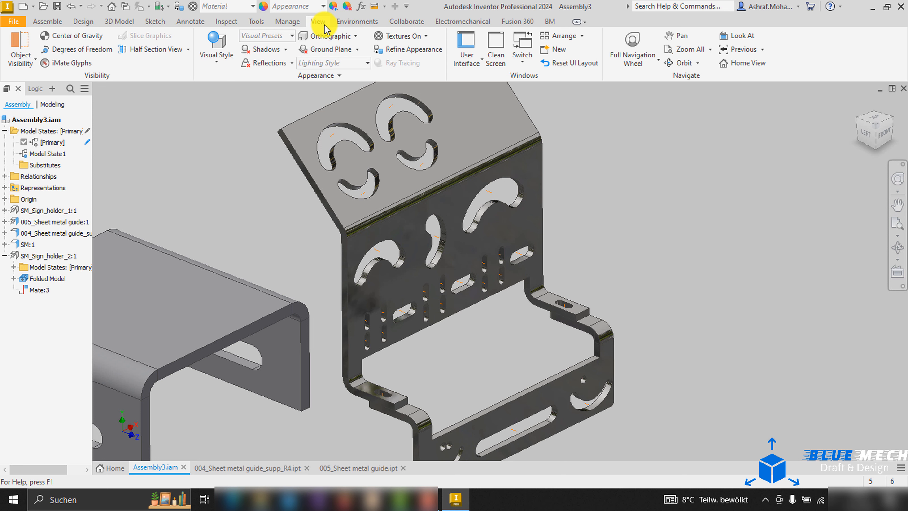
{"action": "left_click", "coordinate": [21, 61]}
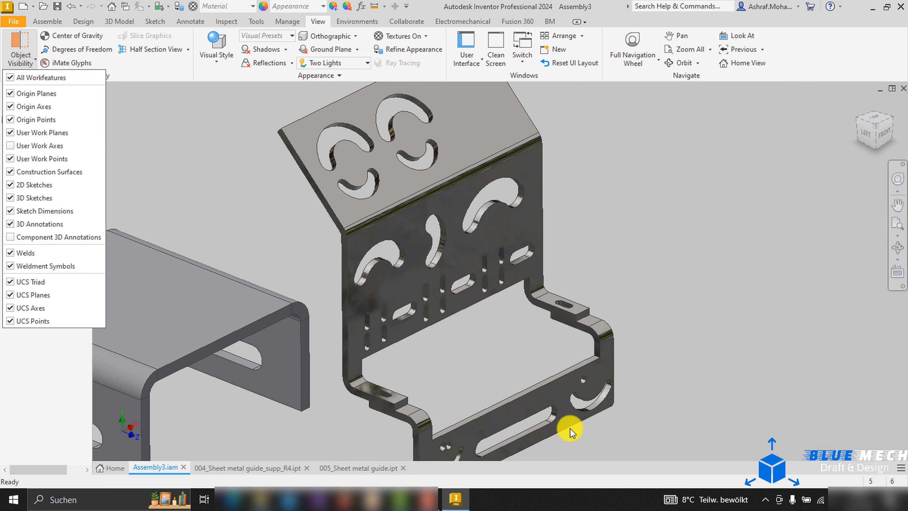
{"action": "left_click", "coordinate": [401, 353]}
{"action": "middle_click_drag", "start_coordinate": [464, 372], "coordinate": [465, 311]}
{"action": "middle_click_drag", "start_coordinate": [465, 311], "coordinate": [492, 366]}
Step: Hide the user work axes in the 005_Sheet metal guide part and set the part to its front view
{"action": "left_click", "coordinate": [359, 469]}
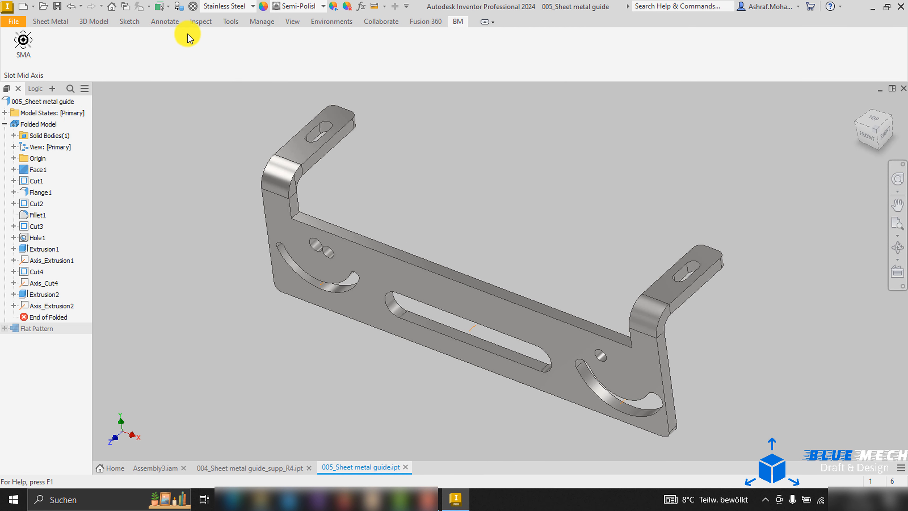
{"action": "scroll", "coordinate": [30, 46], "scroll_direction": "up", "scroll_amount": 4}
{"action": "left_click", "coordinate": [21, 55]}
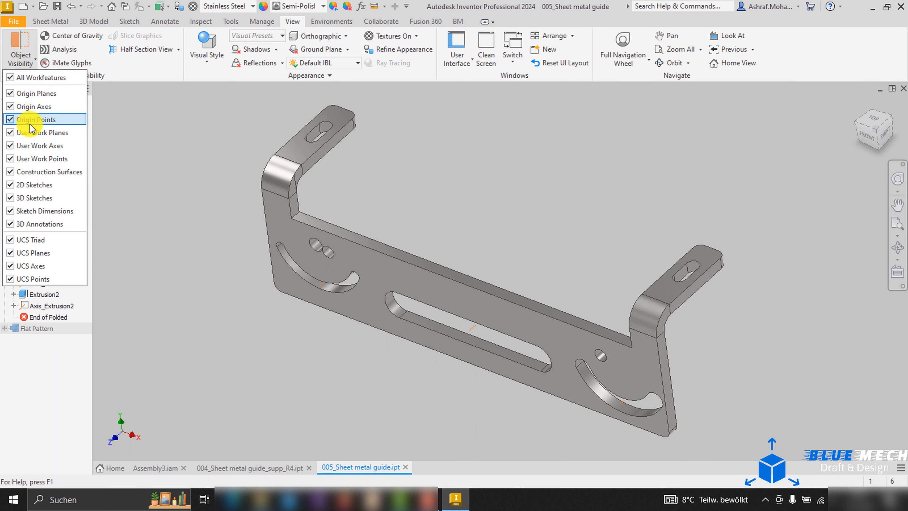
{"action": "middle_click_drag", "start_coordinate": [154, 206], "coordinate": [239, 193], "text": "shift"}
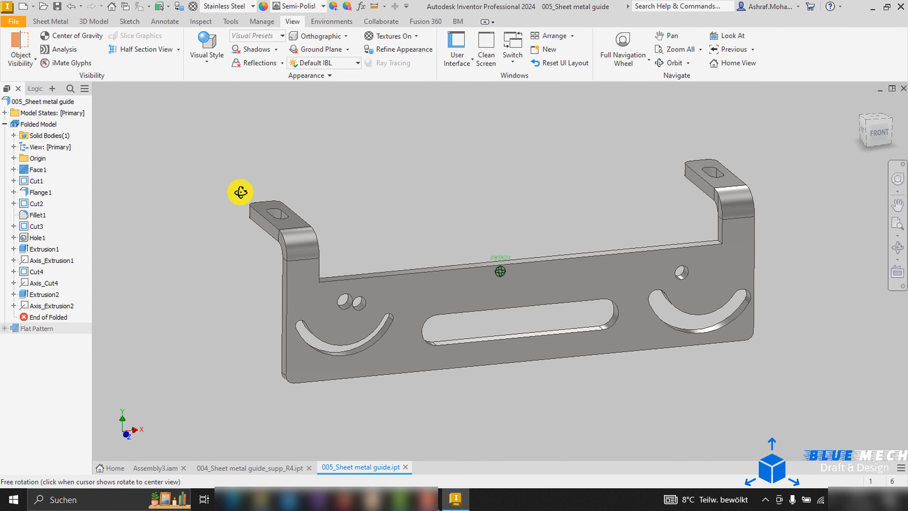
{"action": "left_click", "coordinate": [881, 136]}
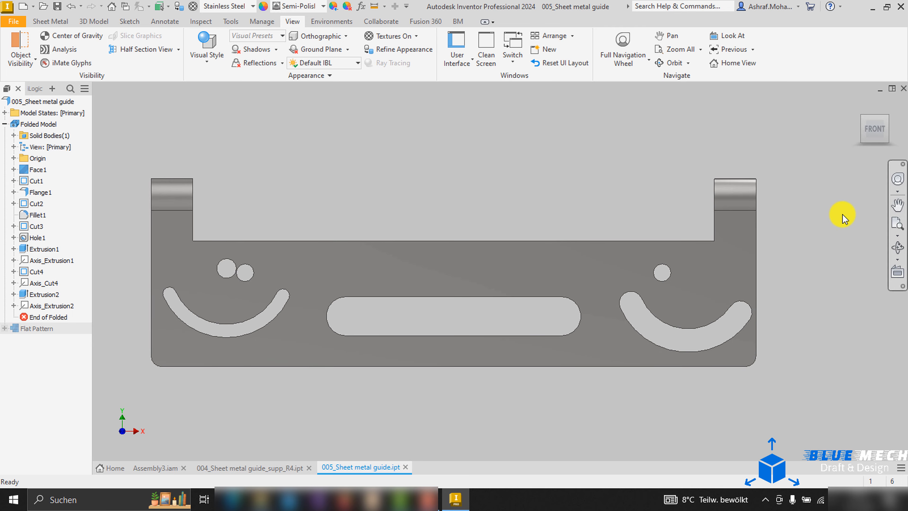